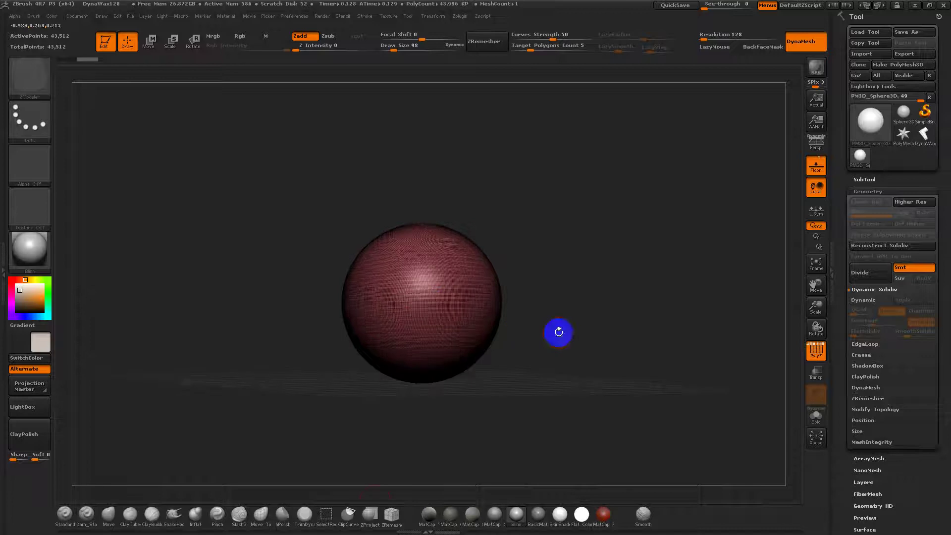
click(86, 513)
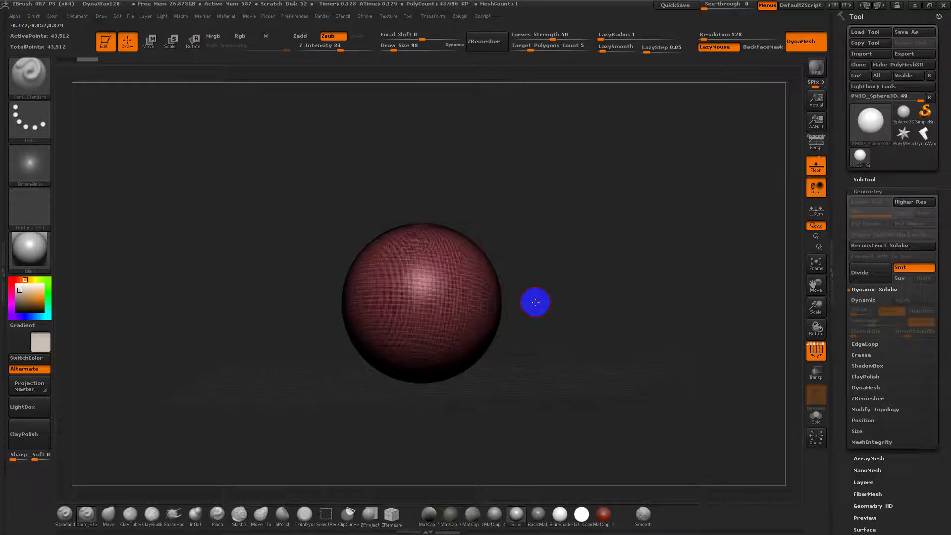
key(shift+f)
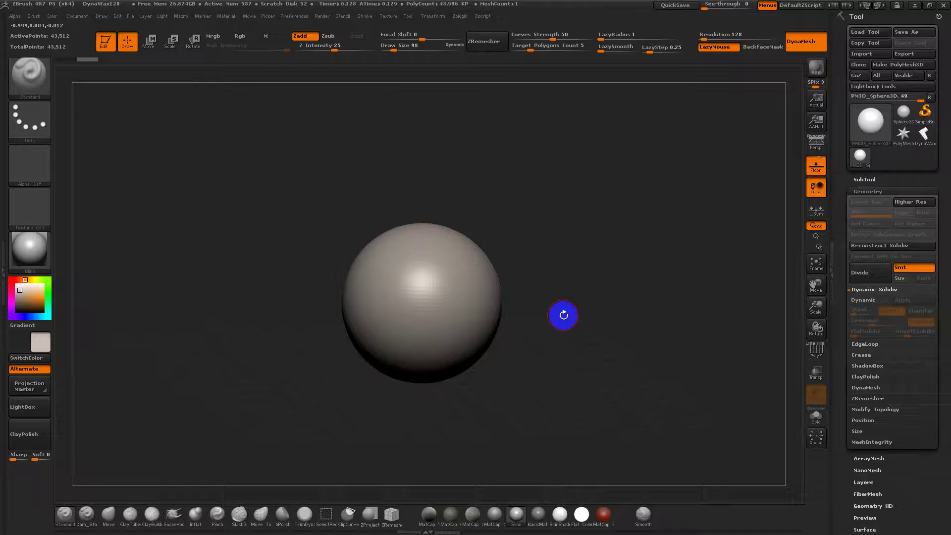
key(shift+f)
mouse_move(562, 315)
shift+mouse_down()
mouse_move(446, 304)
mouse_move(542, 389)
mouse_move(488, 317)
mouse_move(551, 361)
mouse_move(507, 315)
mouse_move(554, 326)
shift+mouse_up()
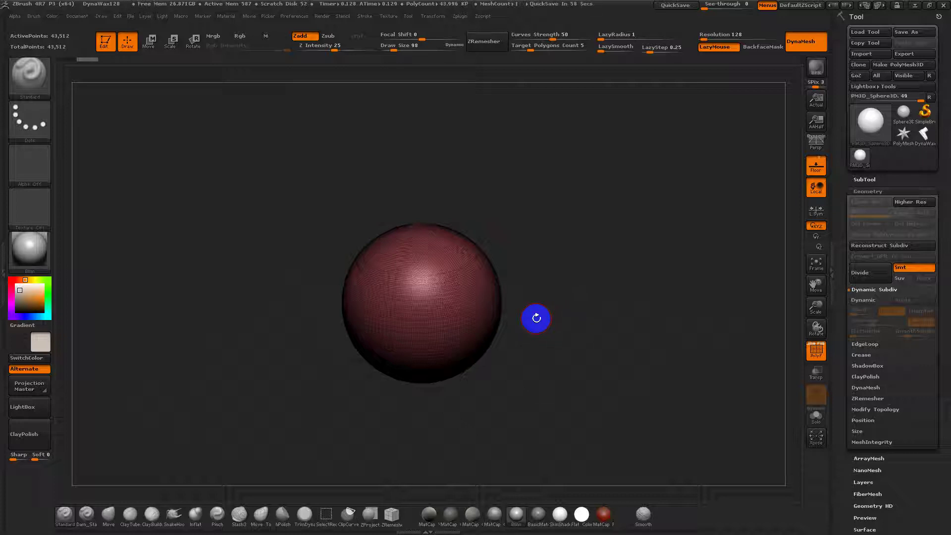
alt+drag(532, 295, 520, 294)
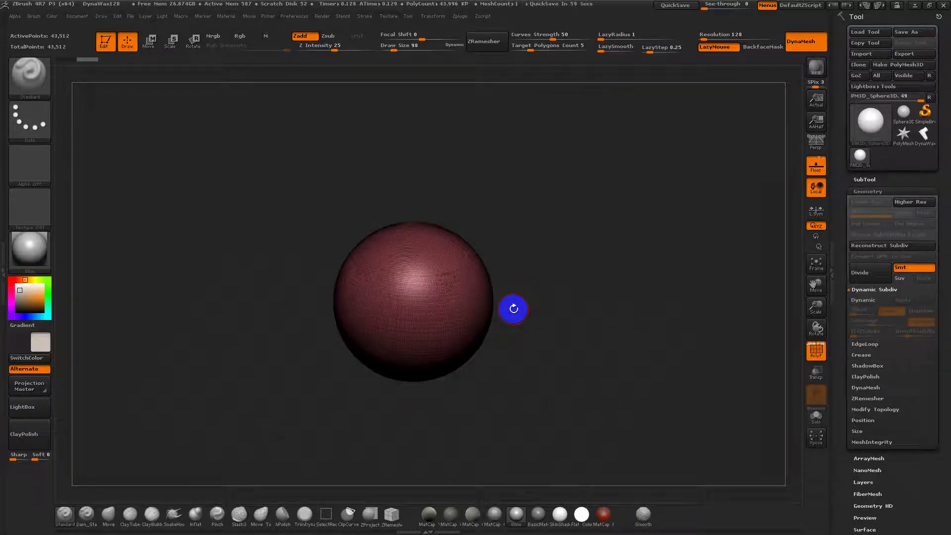
Insert a cylinder about as wide as the sphere on top of it with an insert-cylinder brush.
key(b)
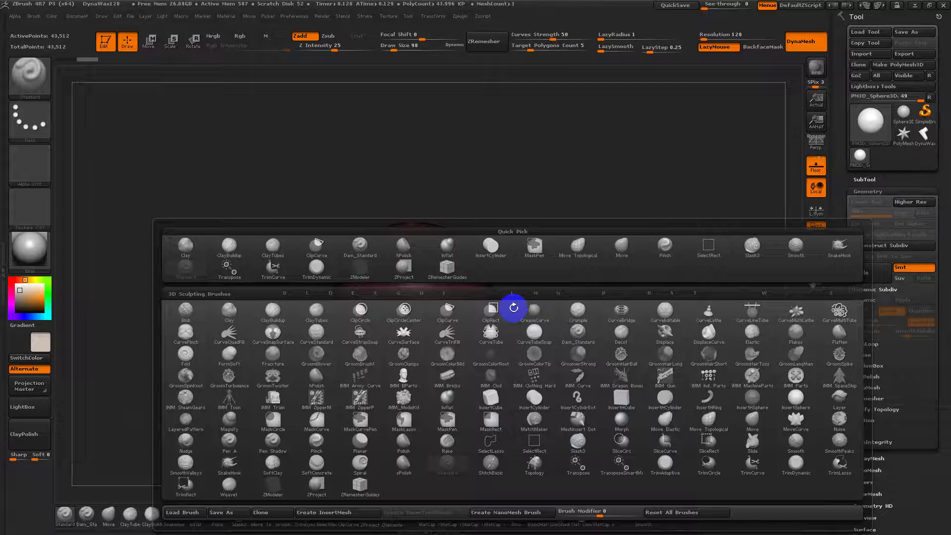
click(794, 396)
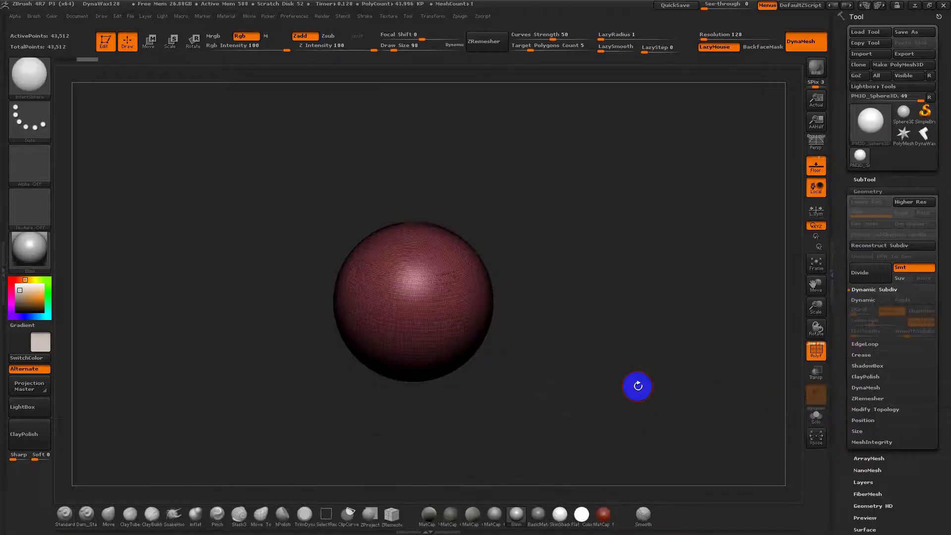
key(b)
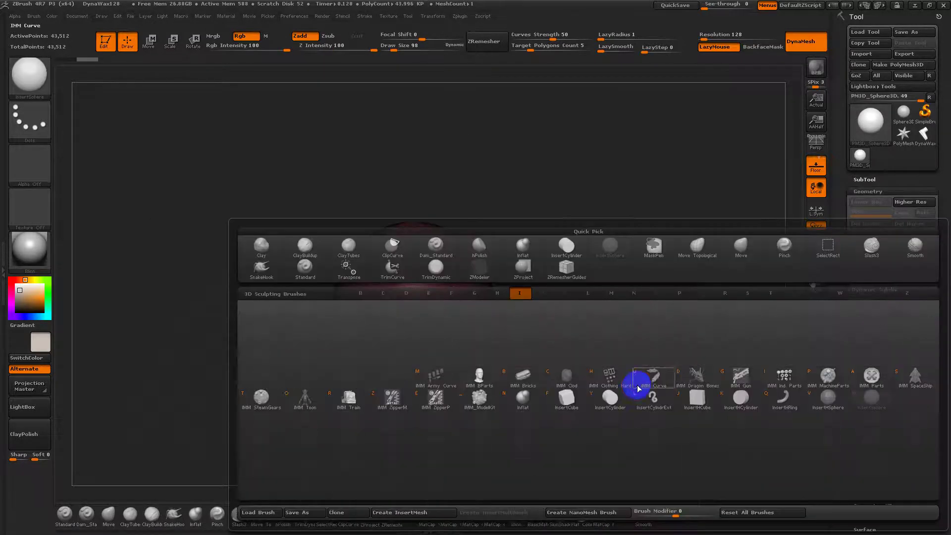
click(790, 424)
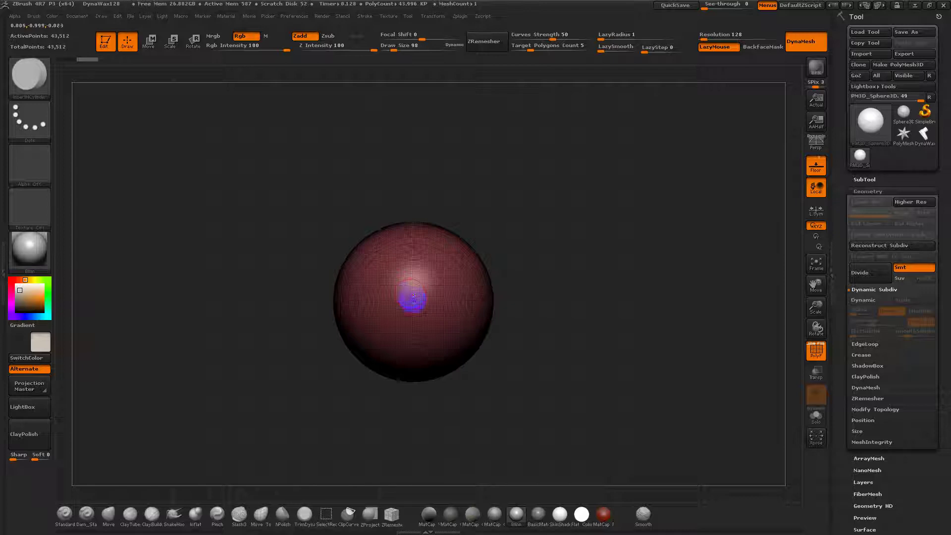
drag(419, 307, 467, 365)
drag(559, 414, 550, 294)
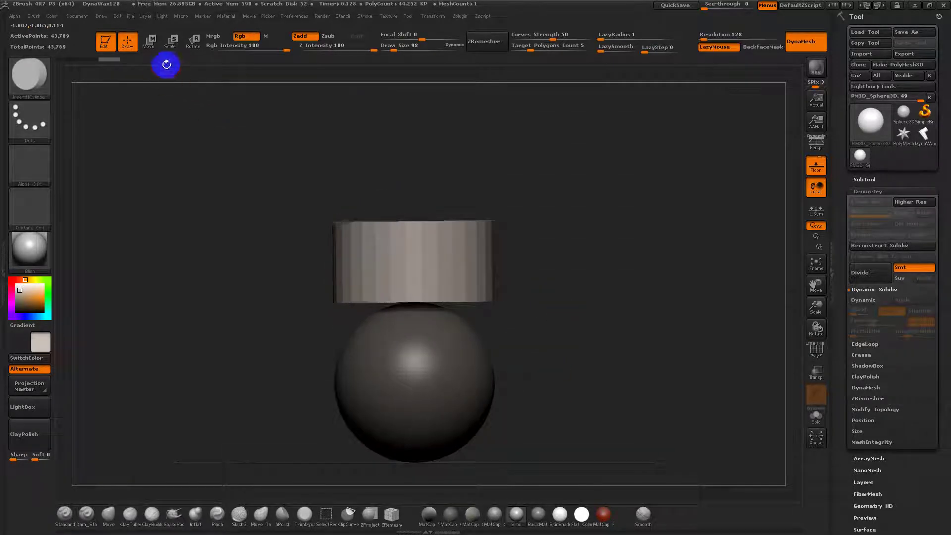
Stretch the cylinder taller with the transpose line and lower it so it overlaps the sphere's upper half as a leg.
click(151, 42)
mouse_move(439, 292)
mouse_down()
mouse_move(439, 98)
mouse_move(434, 130)
mouse_up()
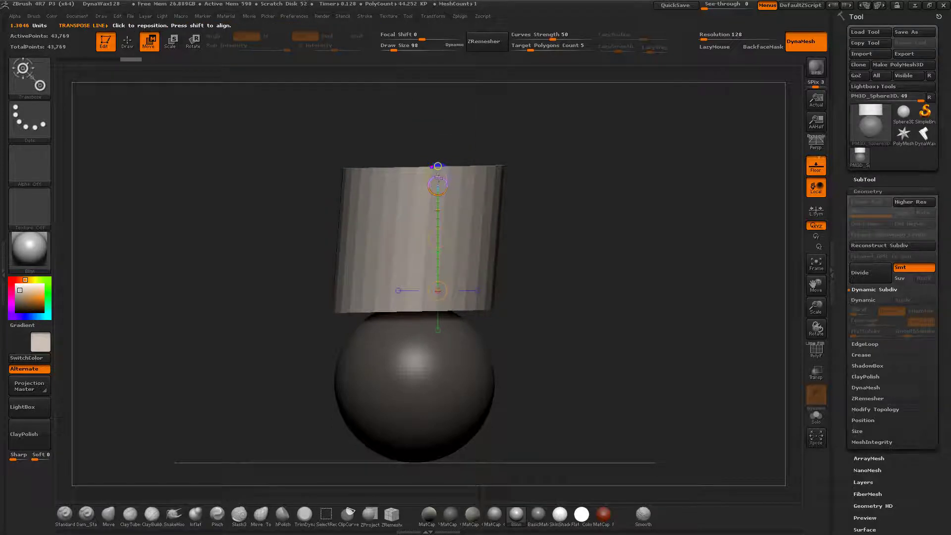
drag(435, 179, 435, 164)
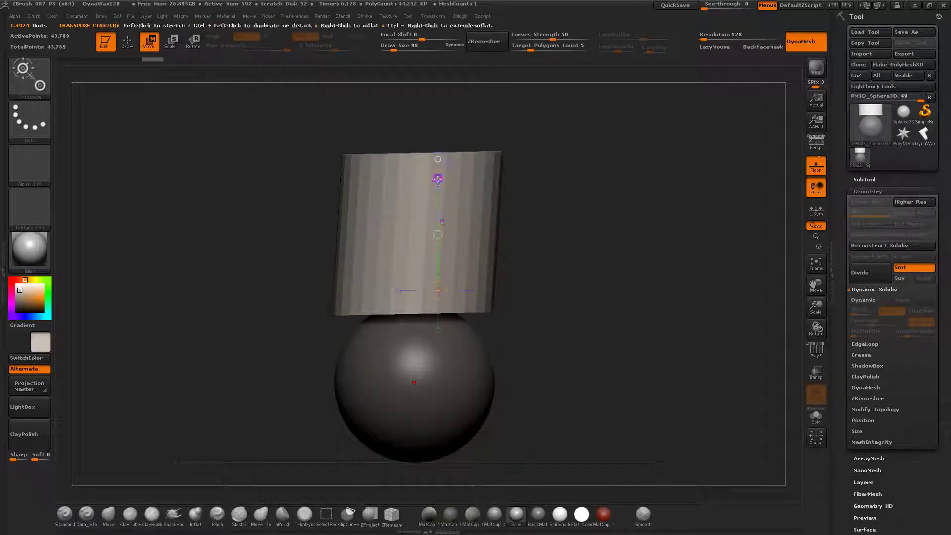
mouse_move(437, 237)
mouse_down()
mouse_move(456, 263)
mouse_move(443, 276)
mouse_up()
drag(497, 329, 538, 324)
mouse_move(571, 367)
mouse_down()
mouse_move(628, 364)
mouse_move(542, 363)
mouse_up()
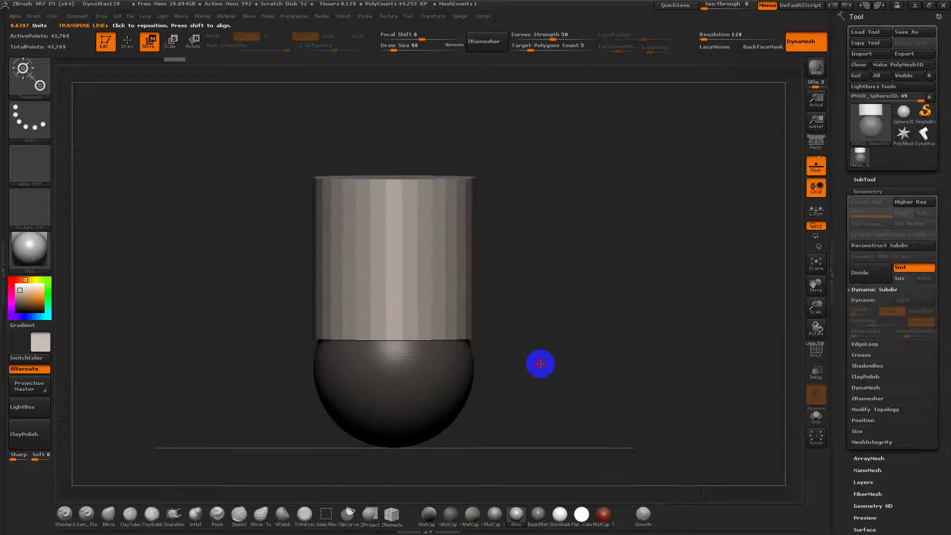
Shape the leg cylinder with the Move brush at draw size 542, narrowing it toward the ankle and flaring the top.
click(127, 42)
click(109, 514)
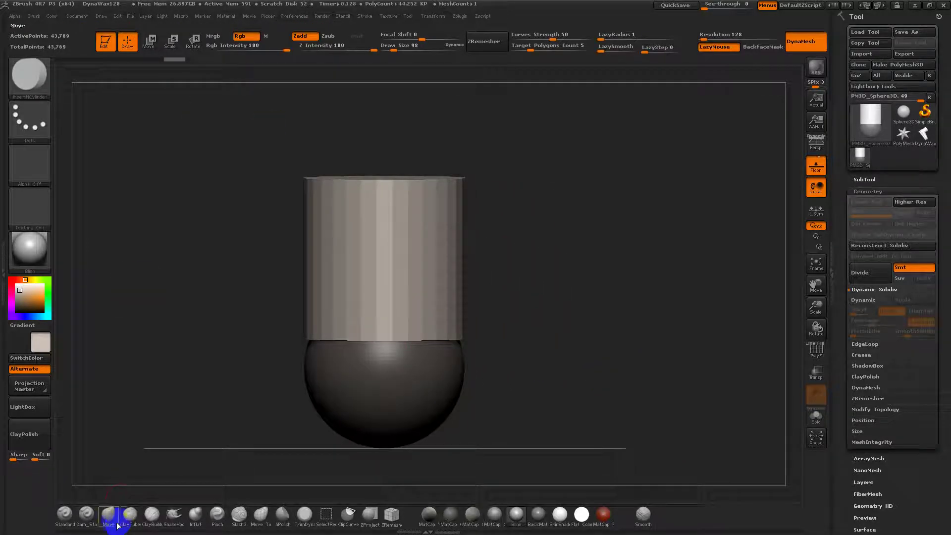
key(s)
drag(495, 285, 492, 285)
key(s)
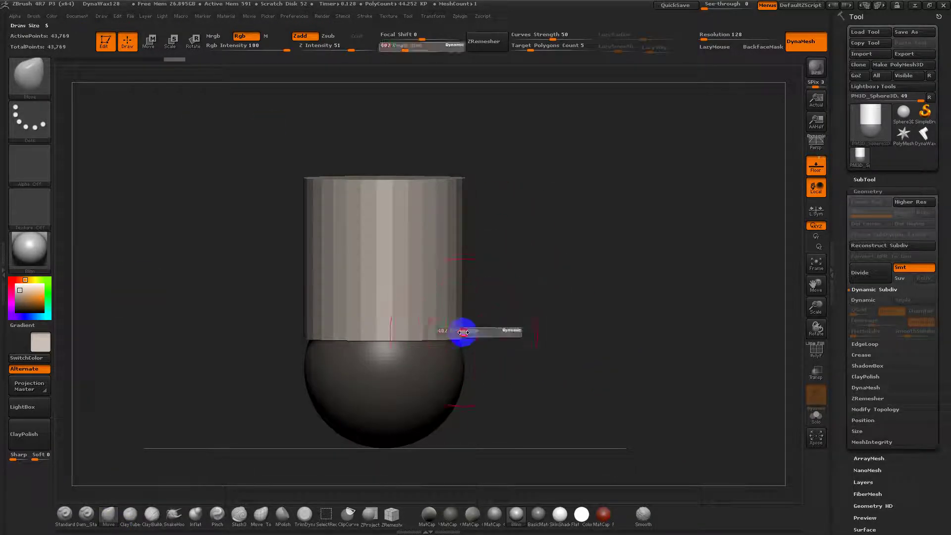
drag(461, 333, 447, 337)
drag(464, 281, 441, 263)
drag(452, 230, 444, 229)
mouse_move(462, 301)
mouse_down()
mouse_move(582, 350)
mouse_move(533, 329)
mouse_up()
mouse_move(552, 261)
mouse_down()
mouse_move(537, 253)
mouse_move(542, 227)
mouse_up()
mouse_move(590, 361)
mouse_down()
mouse_move(573, 359)
mouse_move(578, 334)
mouse_move(557, 306)
mouse_move(587, 351)
mouse_up()
Invert the mask to free the sphere and push its lower sides outward into a squarer, flatter heel.
ctrl+click(630, 354)
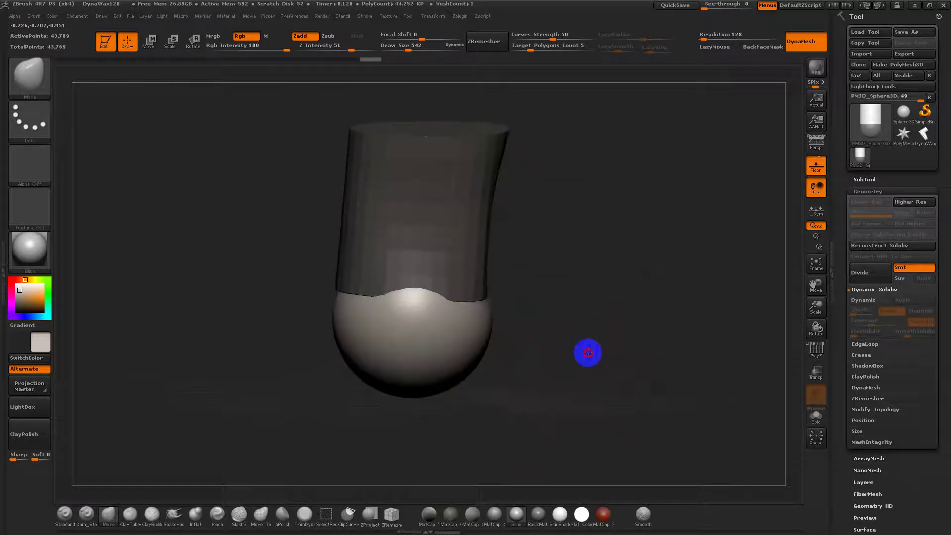
drag(573, 314, 567, 322)
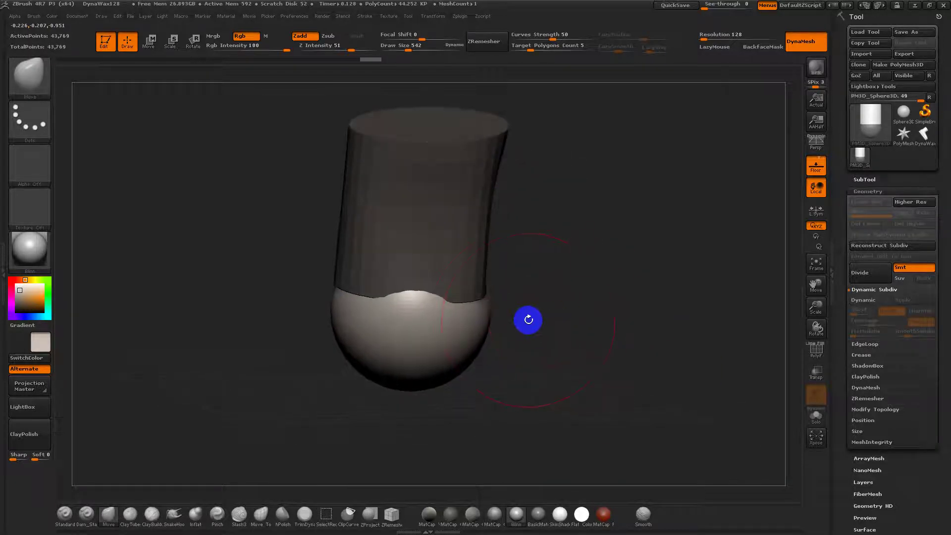
mouse_move(529, 369)
shift+mouse_down()
mouse_move(516, 359)
mouse_move(508, 377)
mouse_move(469, 400)
shift+mouse_up()
shift+drag(559, 406, 532, 395)
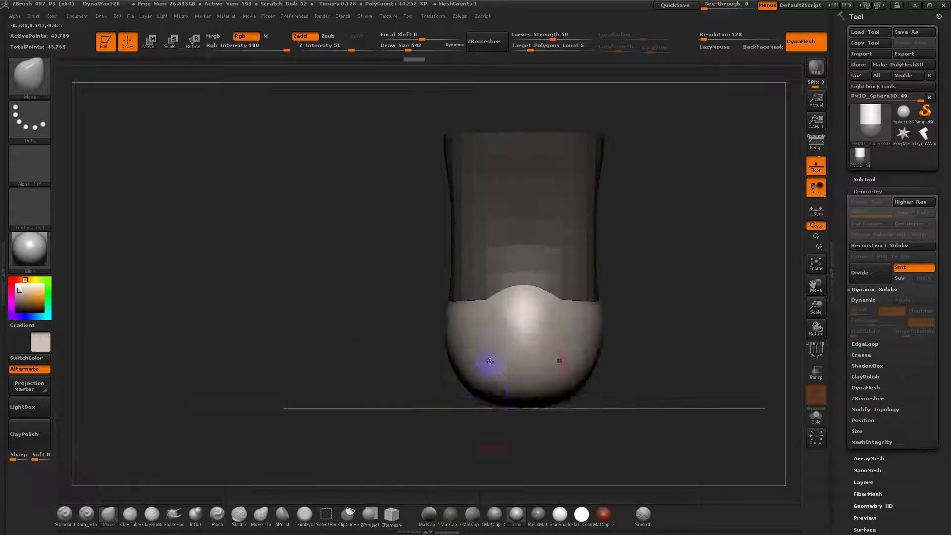
drag(483, 369, 458, 384)
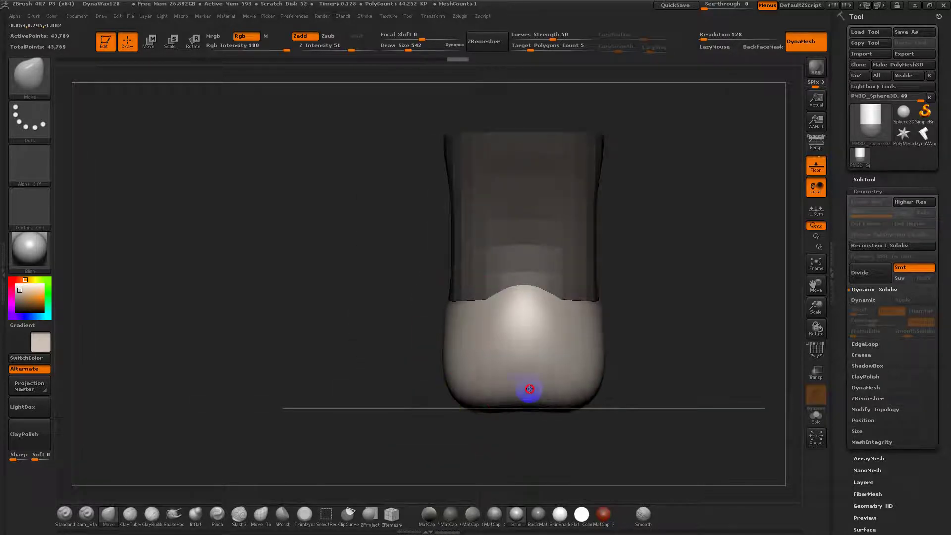
mouse_move(552, 410)
mouse_down()
mouse_move(578, 363)
mouse_move(660, 340)
mouse_up()
Enlarge the Move brush to draw size 796, pull the sphere's front forward into a long foot, and soften the instep.
key(s)
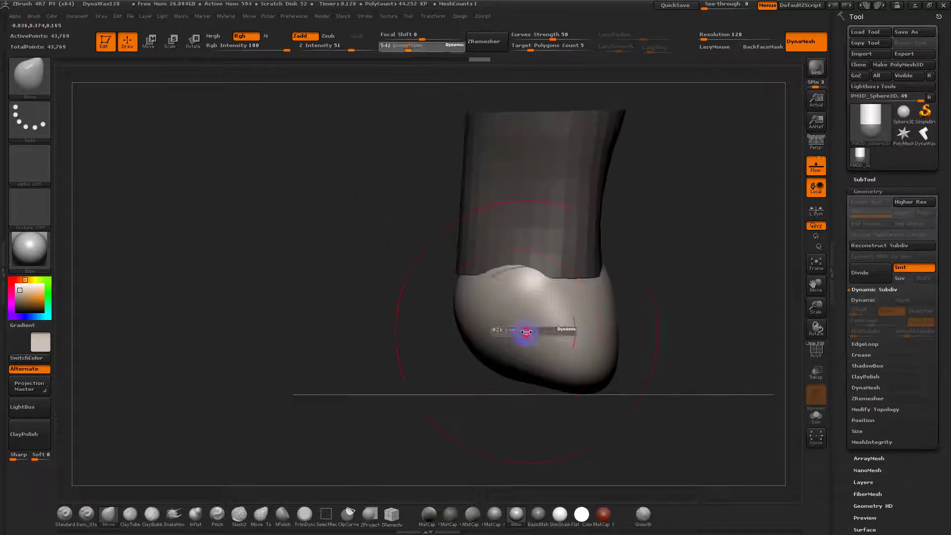
click(525, 334)
mouse_move(469, 326)
mouse_down()
mouse_move(347, 363)
mouse_move(225, 375)
mouse_up()
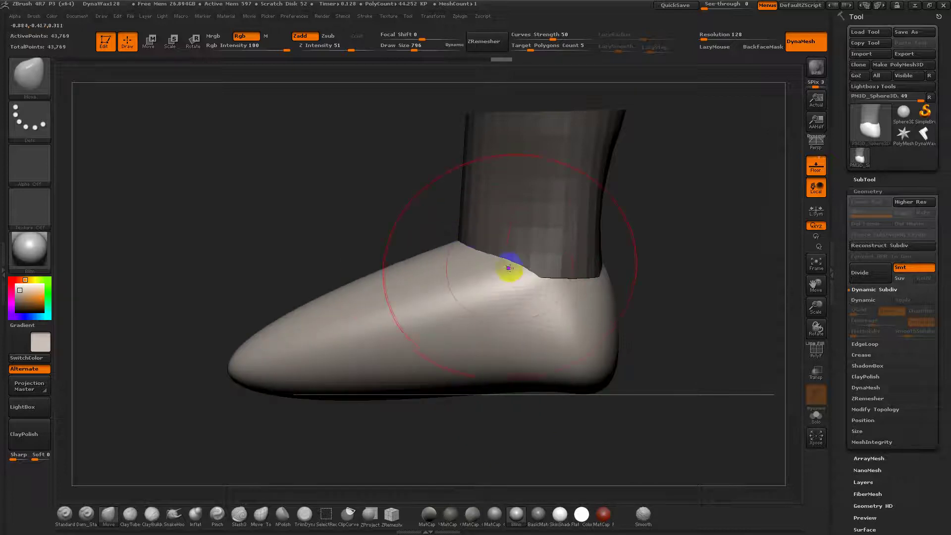
drag(461, 251, 349, 297)
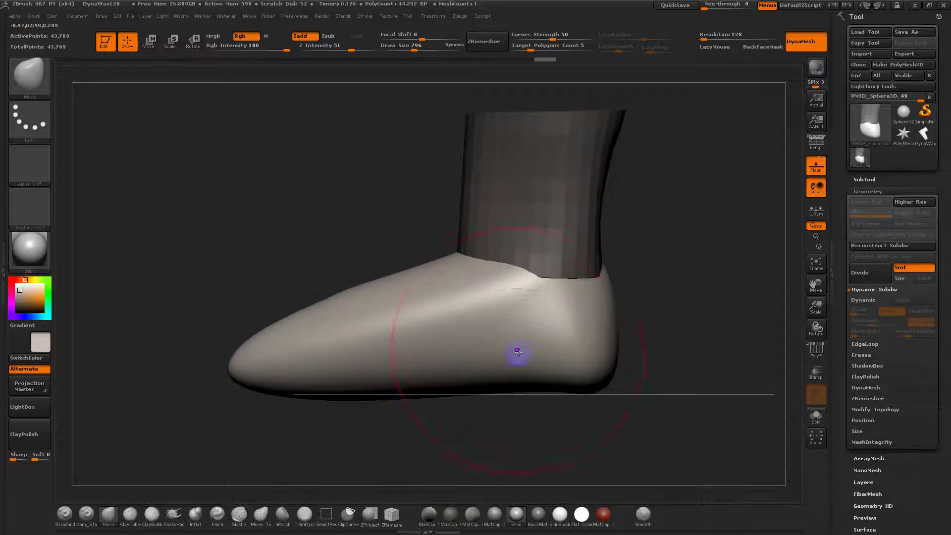
mouse_move(510, 320)
shift+mouse_down()
mouse_move(493, 313)
mouse_move(441, 333)
shift+mouse_up()
Widen the foot's midsection and toe area from above with the Move brush and smooth its outline.
shift+drag(526, 427, 649, 433)
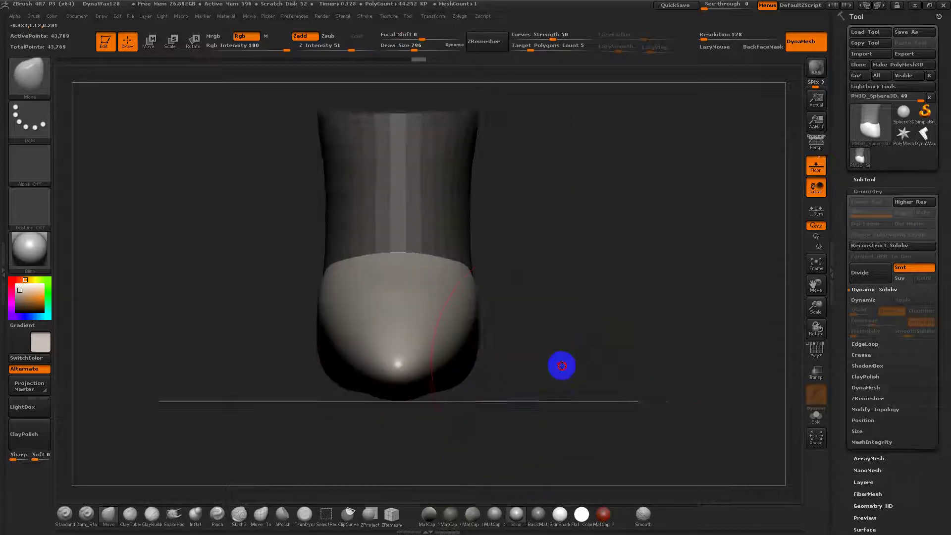
drag(562, 365, 535, 307)
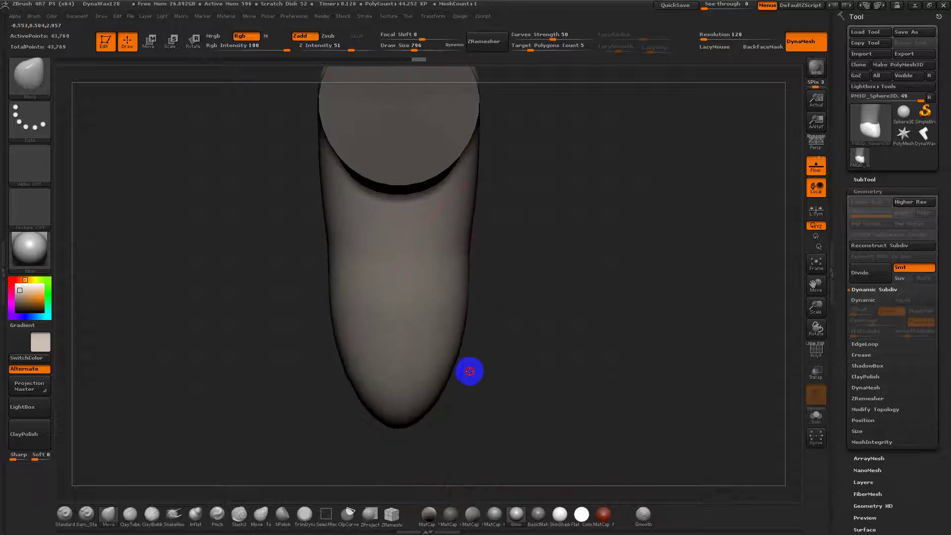
drag(469, 265, 489, 273)
drag(441, 384, 454, 389)
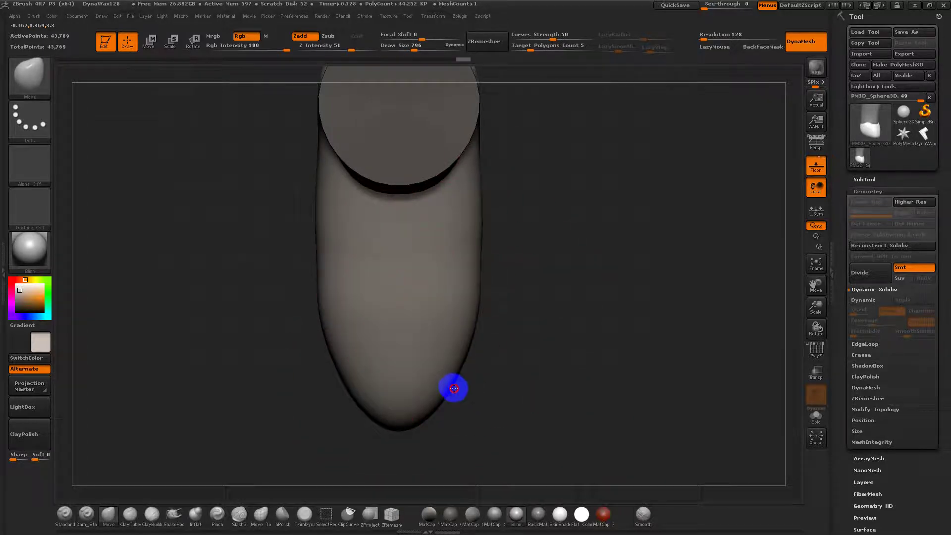
mouse_move(508, 282)
mouse_down()
mouse_move(534, 316)
mouse_move(538, 282)
mouse_up()
shift+drag(371, 456, 407, 449)
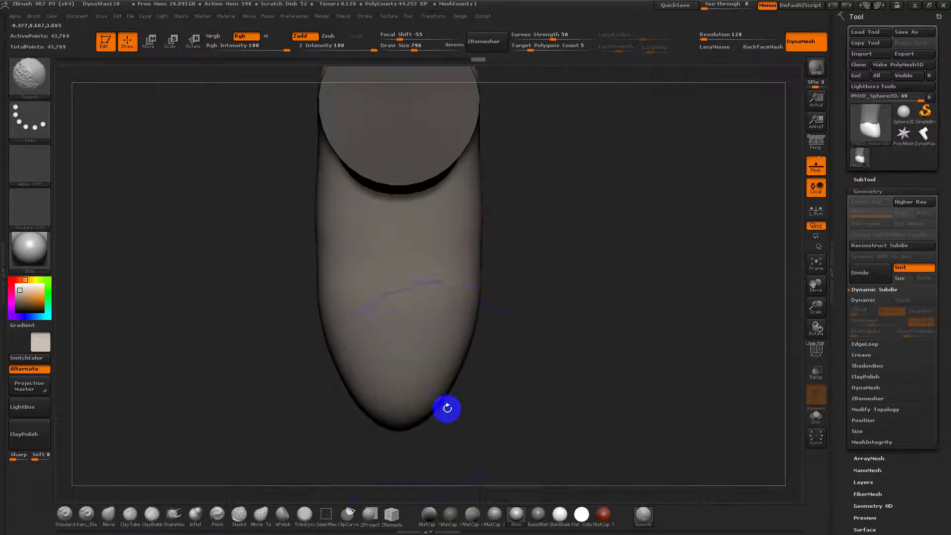
drag(510, 299, 523, 280)
shift+drag(510, 210, 488, 196)
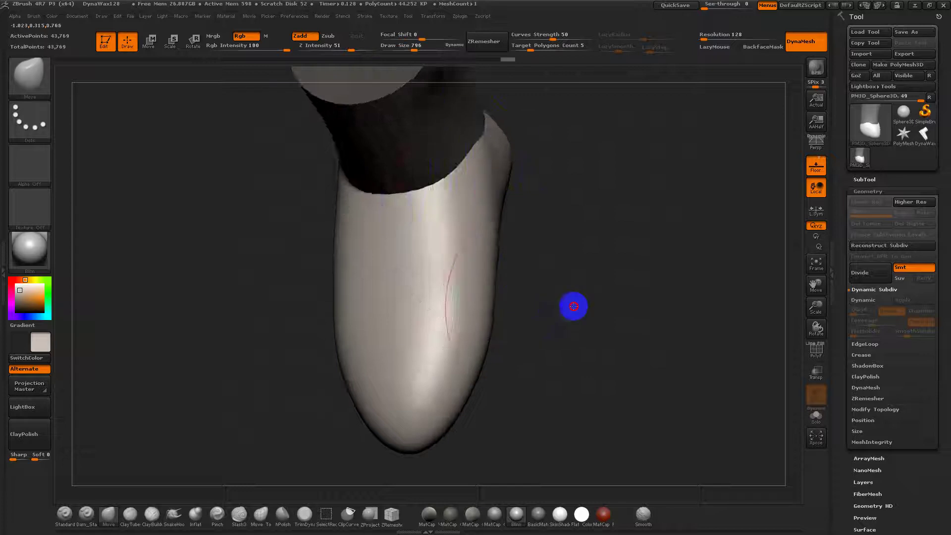
Invert the mask to free the leg cylinder and adjust its lower sides where it meets the foot.
shift+drag(574, 306, 545, 284)
alt+drag(617, 355, 615, 385)
alt+drag(552, 293, 587, 374)
drag(588, 374, 577, 393)
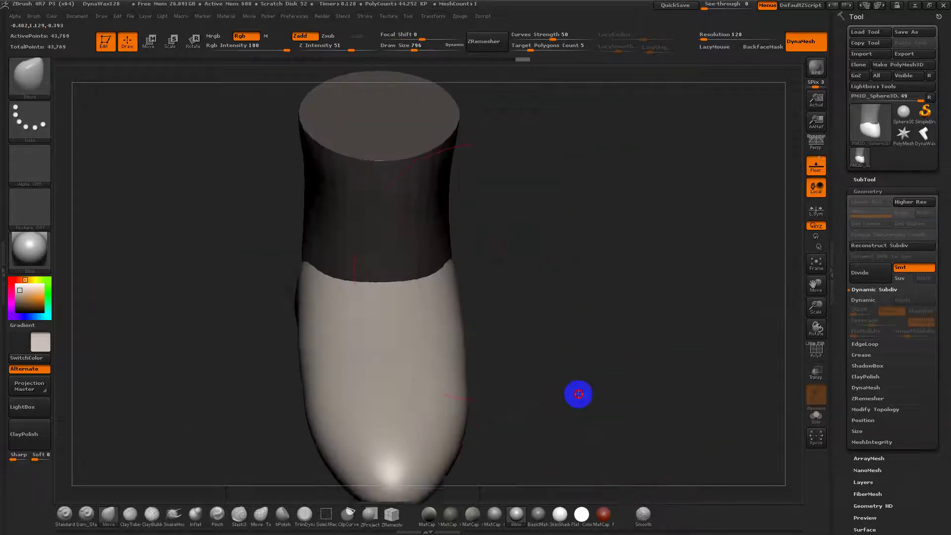
mouse_move(461, 291)
mouse_down()
mouse_move(431, 295)
mouse_move(518, 284)
mouse_move(526, 337)
mouse_move(468, 306)
mouse_up()
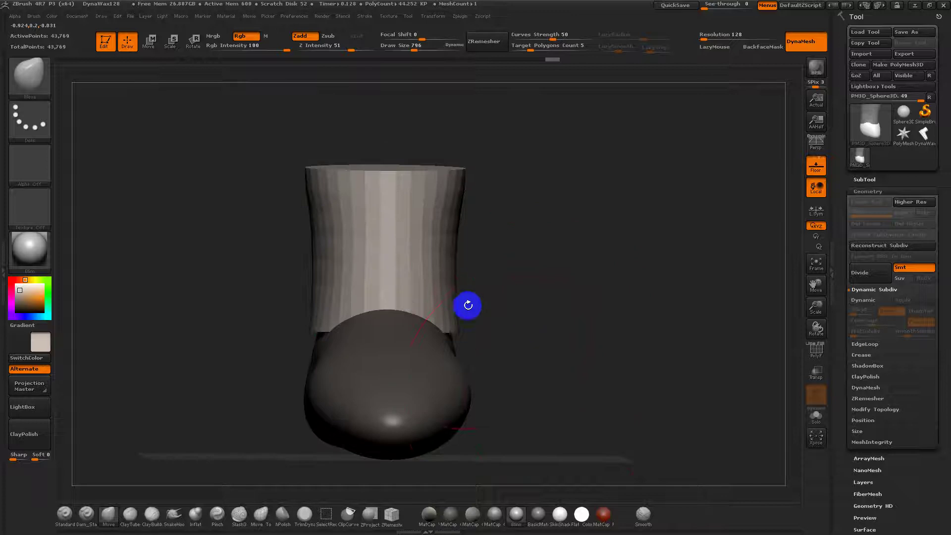
drag(499, 336, 569, 321)
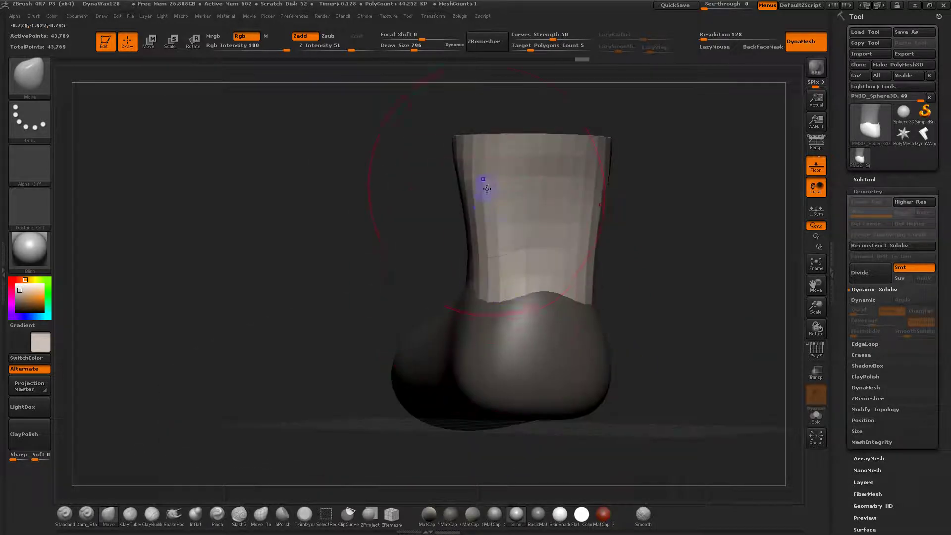
Try to smooth the leg cylinder, including with a smaller draw size of 585.
shift+drag(487, 189, 479, 242)
key(ctrl+z)
key(s)
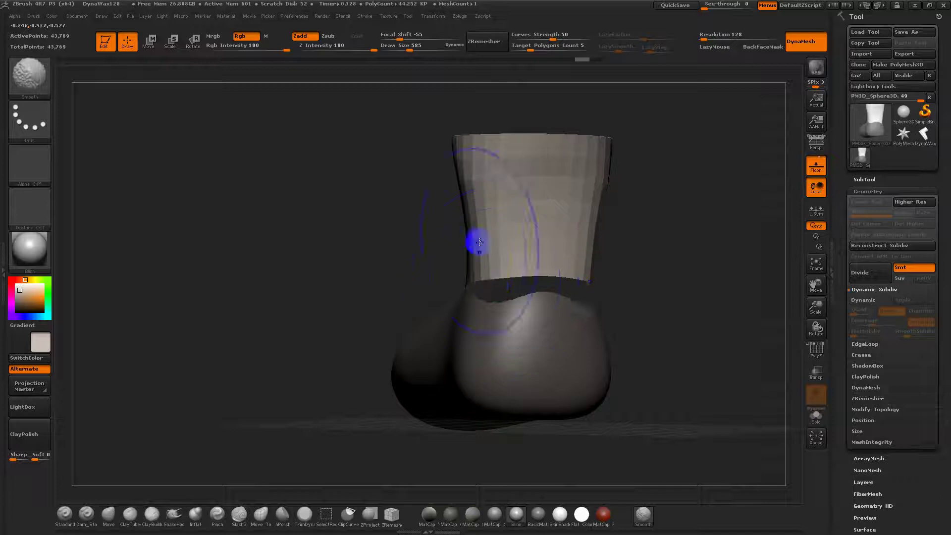
key(ctrl+z)
Pull the leg cylinder's lower edge down around the ankle with the Move brush so it meets the foot evenly.
drag(646, 300, 550, 268)
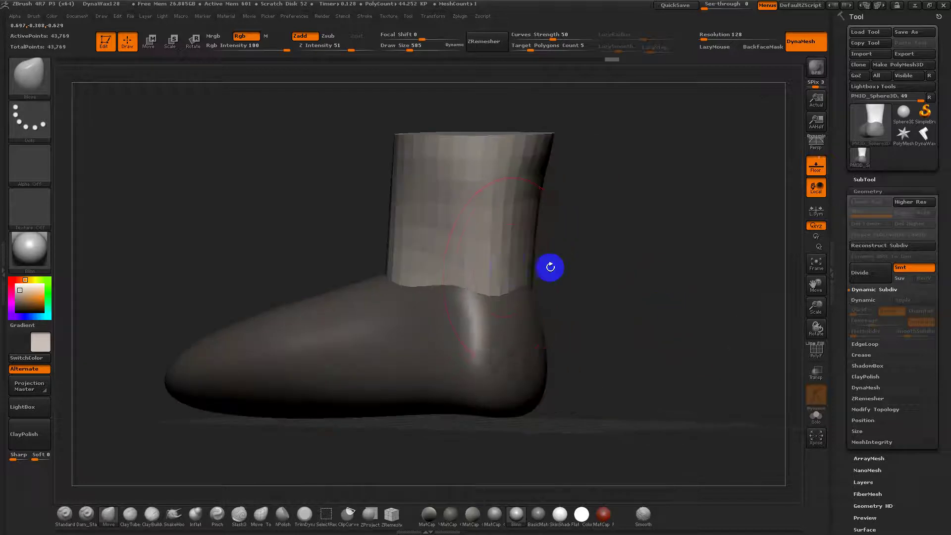
drag(618, 312, 522, 351)
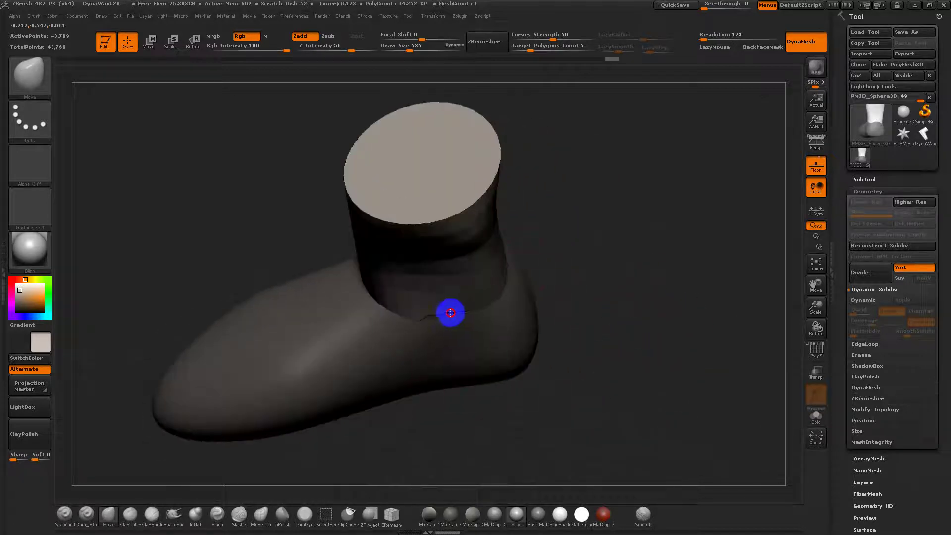
drag(591, 339, 610, 292)
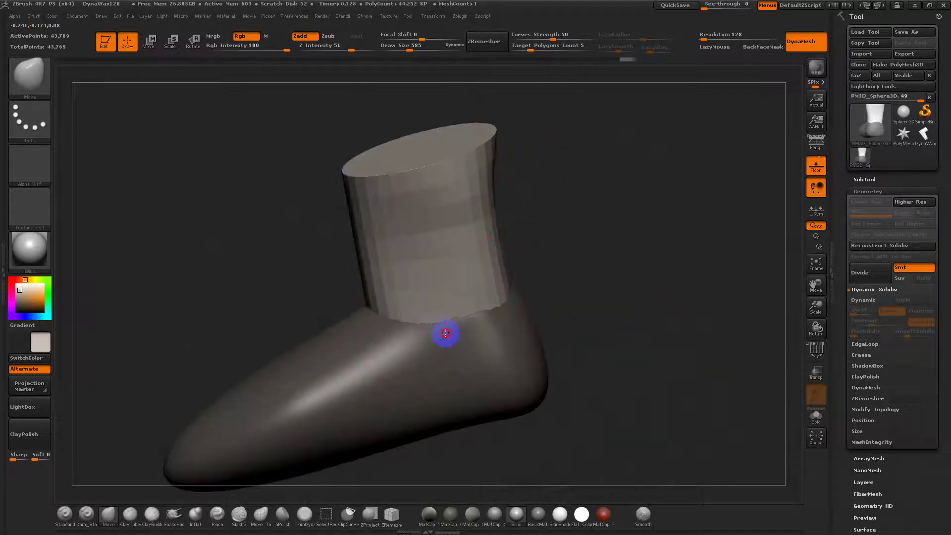
Free the foot for editing, set the draw size to 771, and push one side of the forefoot outward and its arch inward.
mouse_move(618, 361)
mouse_down()
mouse_move(607, 344)
mouse_move(623, 297)
mouse_move(660, 319)
mouse_move(631, 329)
mouse_move(609, 287)
mouse_move(600, 392)
mouse_move(680, 276)
mouse_move(637, 284)
mouse_up()
key(s)
mouse_move(536, 400)
mouse_down()
mouse_move(555, 401)
mouse_move(545, 407)
mouse_move(555, 424)
mouse_up()
key(s)
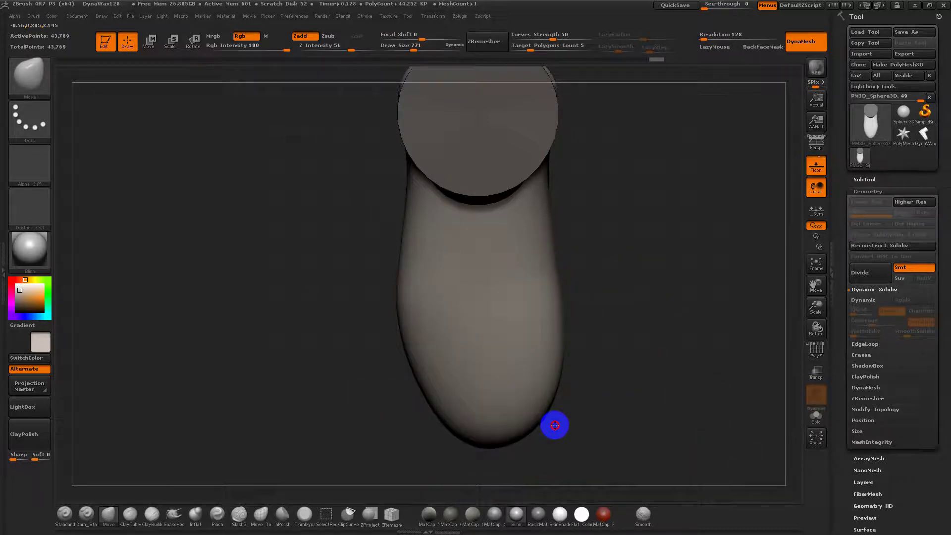
drag(554, 242, 531, 241)
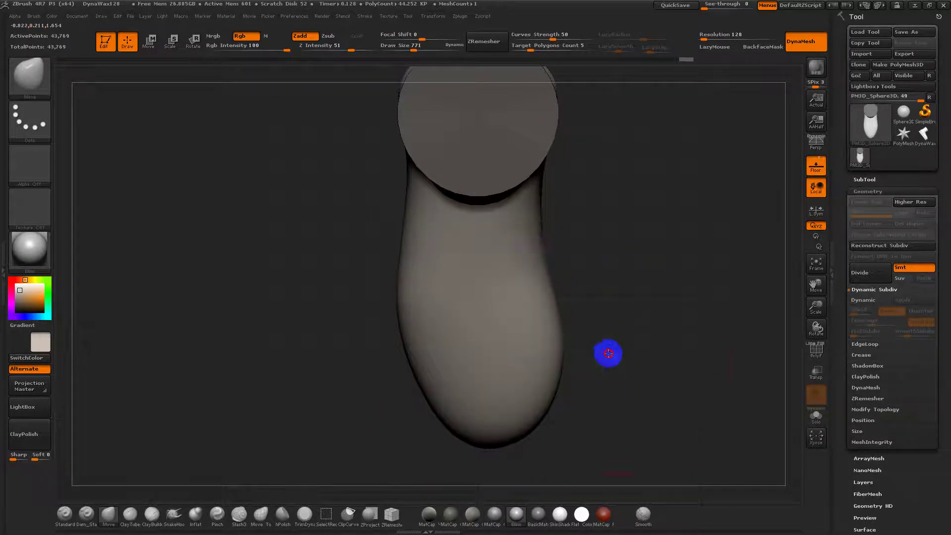
Refine the foot's heel and side contours with the Move brush, checking the form from behind, above and the side.
alt+drag(609, 353, 609, 291)
mouse_move(610, 291)
mouse_down()
mouse_move(634, 215)
mouse_move(603, 254)
mouse_move(610, 304)
mouse_move(580, 408)
mouse_move(601, 325)
mouse_move(641, 329)
mouse_move(685, 226)
mouse_move(610, 399)
mouse_move(569, 324)
mouse_move(582, 278)
mouse_up()
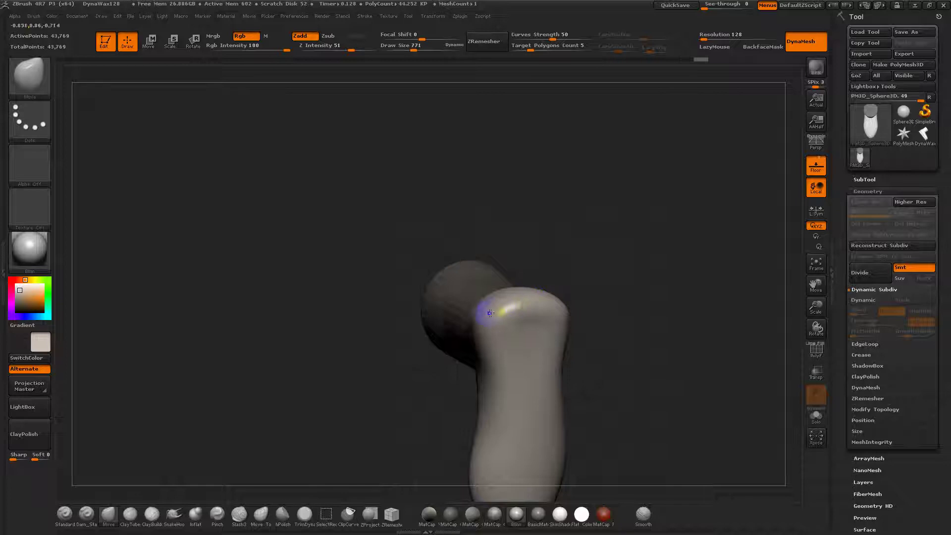
mouse_move(562, 323)
mouse_down()
mouse_move(624, 352)
mouse_move(658, 399)
mouse_move(674, 355)
mouse_move(652, 408)
mouse_move(596, 308)
mouse_move(554, 300)
mouse_move(586, 397)
mouse_move(608, 372)
mouse_move(525, 297)
mouse_up()
drag(550, 391, 495, 133)
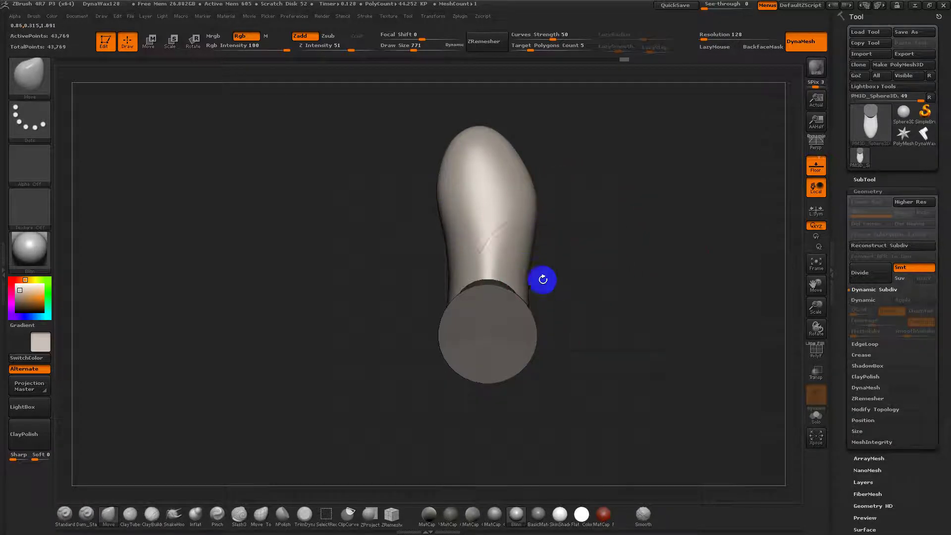
mouse_move(543, 280)
mouse_down()
mouse_move(614, 206)
mouse_move(693, 304)
mouse_up()
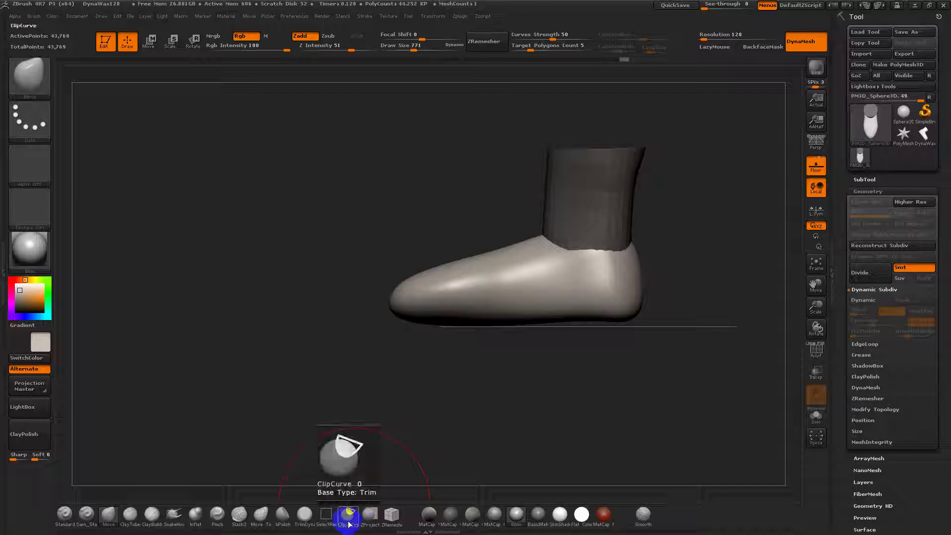
Display the polygroup wireframe and try to flatten the foot's sole with a horizontal ClipCurve cut.
key(shift+f)
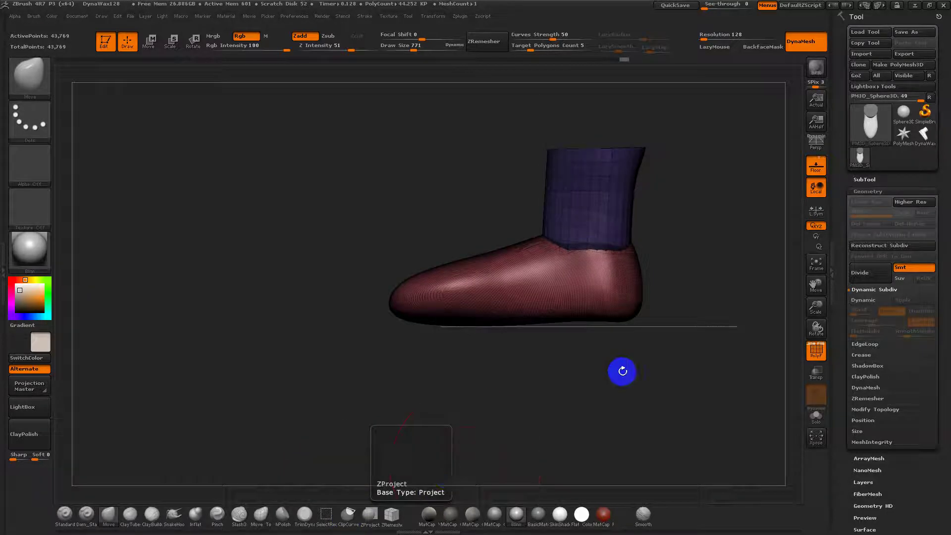
drag(623, 371, 558, 376)
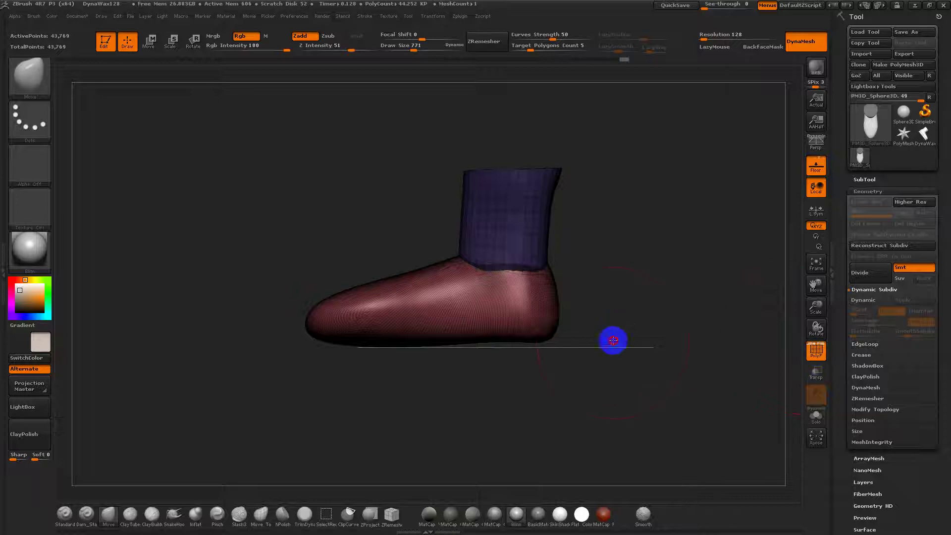
mouse_move(613, 340)
mouse_down()
mouse_move(616, 323)
mouse_move(605, 350)
mouse_move(304, 344)
mouse_move(304, 356)
mouse_up()
click(350, 516)
mouse_move(397, 380)
mouse_down()
mouse_move(402, 319)
mouse_move(435, 291)
mouse_up()
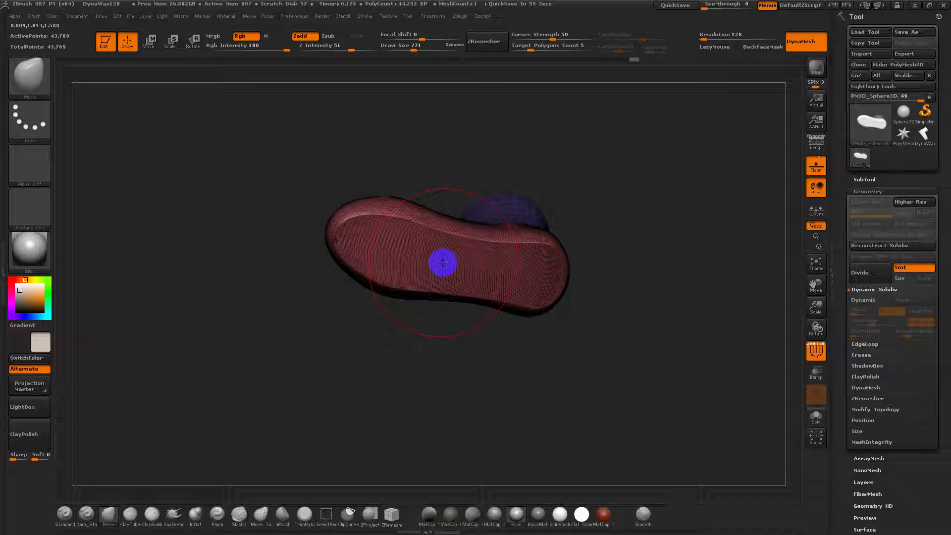
key(ctrl)
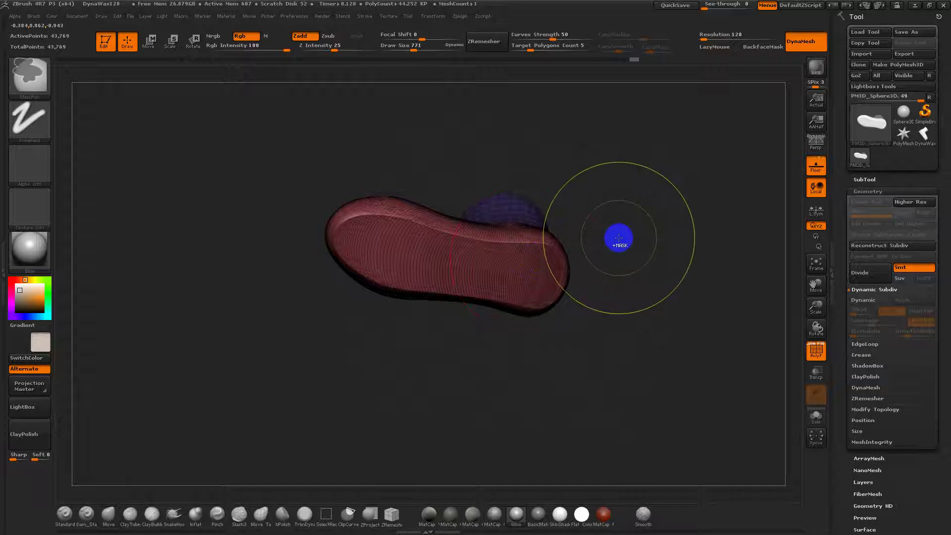
ctrl+drag(619, 238, 620, 229)
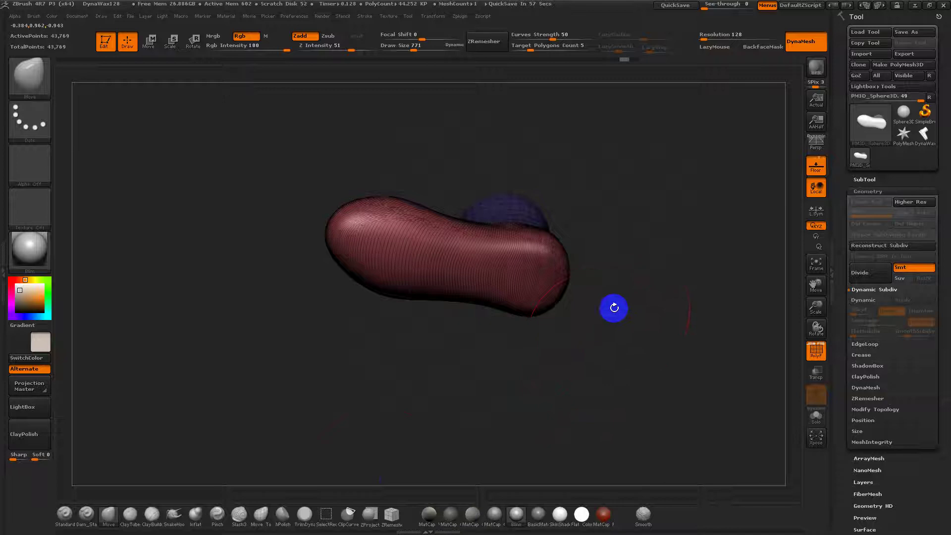
Clip the foot's underside along a horizontal line with ClipCurve again from the side view, and undo the cut.
click(348, 514)
shift+drag(535, 388, 557, 391)
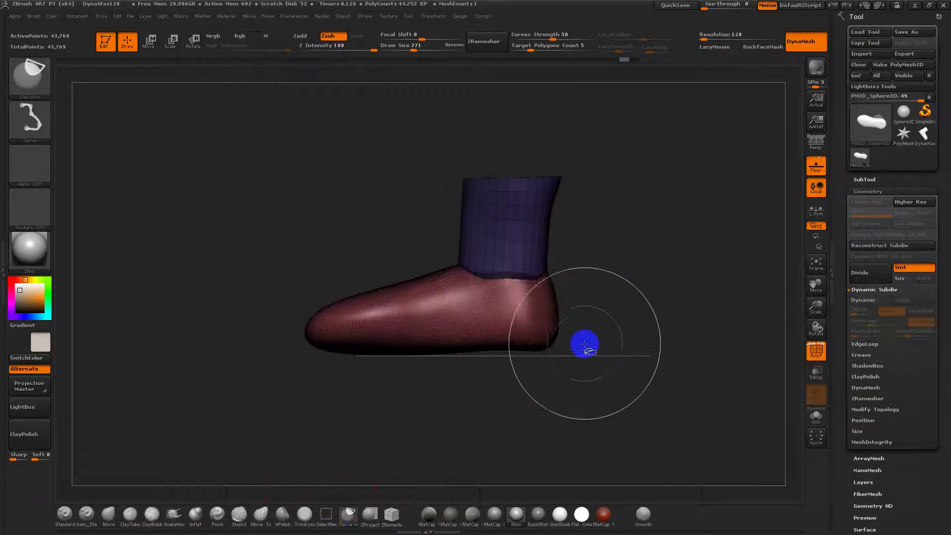
ctrl+shift+drag(585, 345, 233, 341)
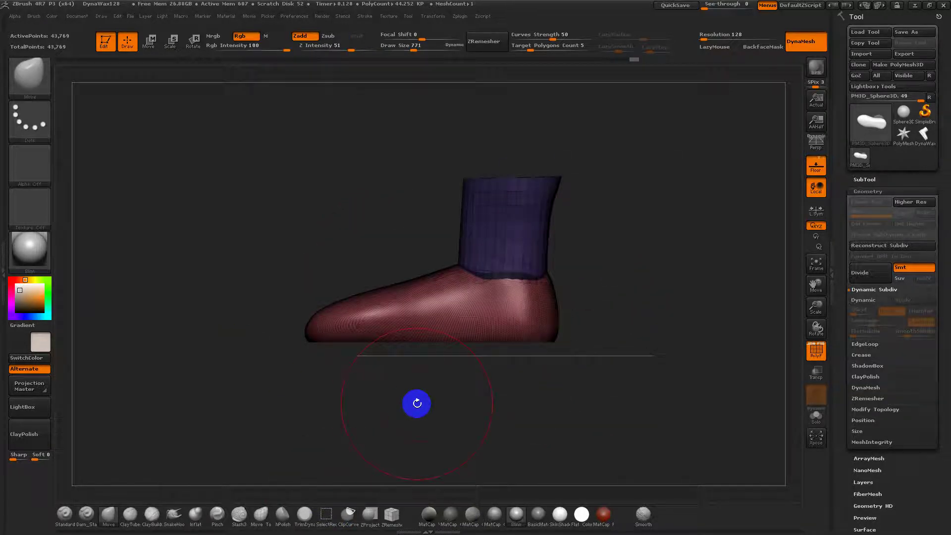
key(ctrl+z)
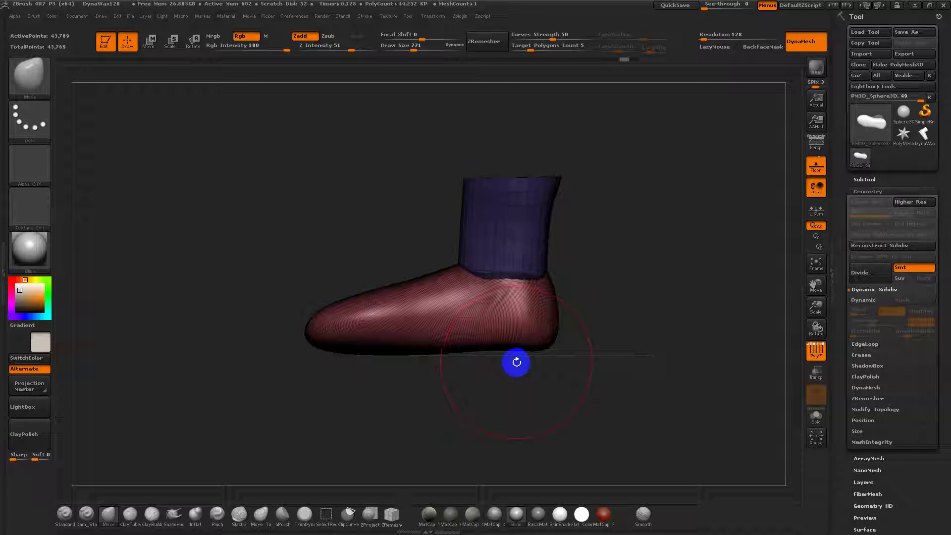
Trim the foot's underside flat with the TrimCurve brush along a horizontal line just above the floor, and inspect the cut sole.
key(b)
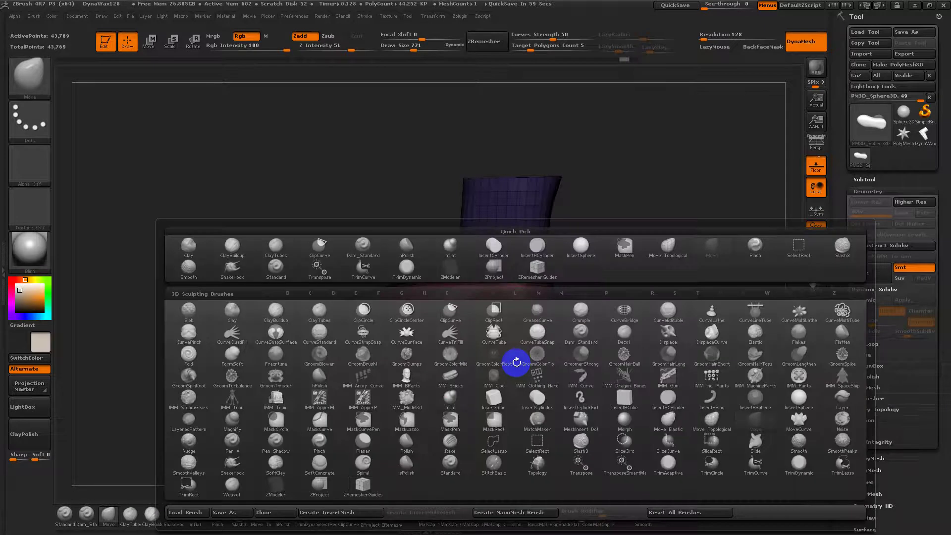
key(t)
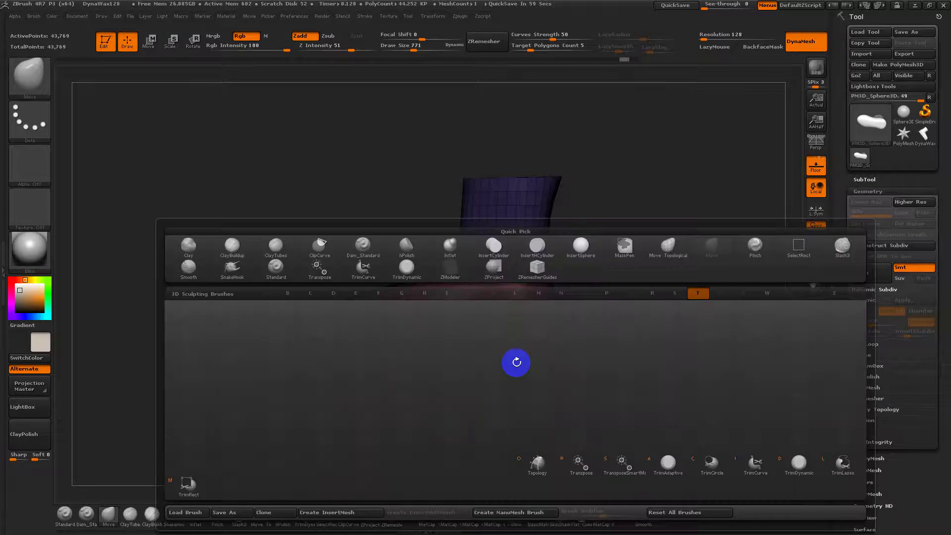
click(751, 465)
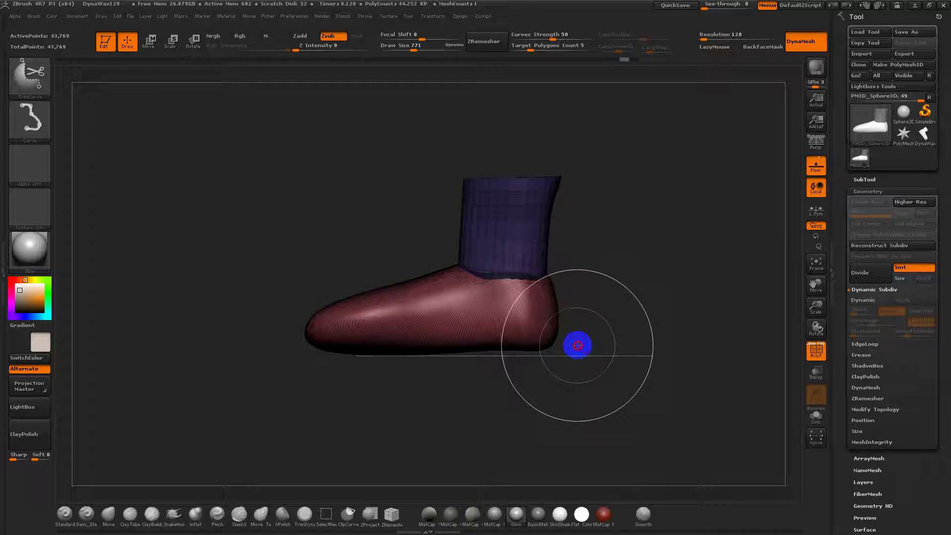
ctrl+shift+drag(577, 345, 298, 343)
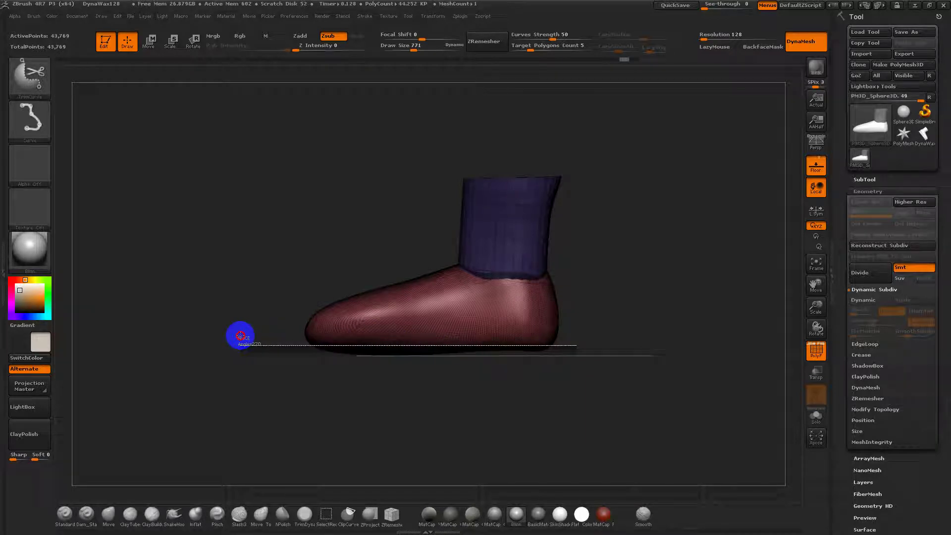
ctrl+shift+drag(241, 336, 240, 334)
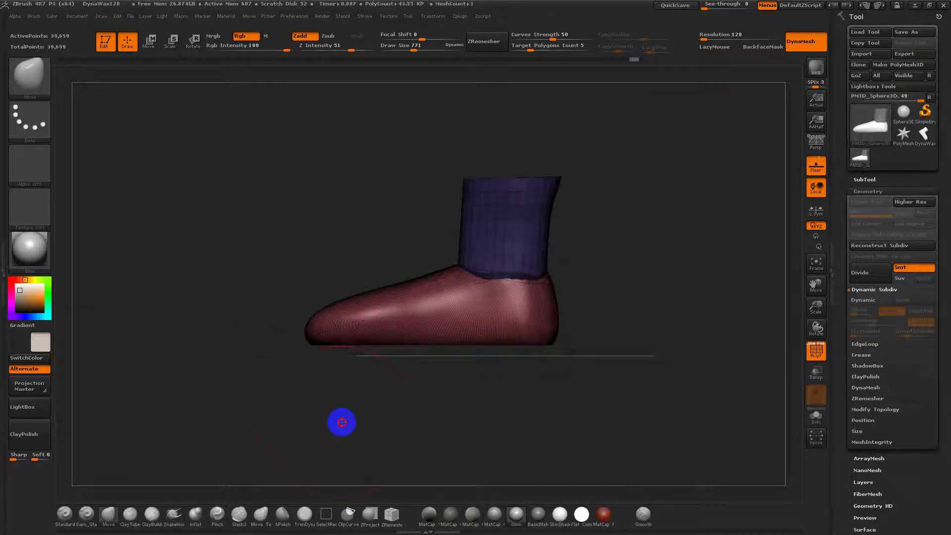
mouse_move(340, 421)
mouse_down()
mouse_move(352, 315)
mouse_move(346, 365)
mouse_move(378, 390)
mouse_up()
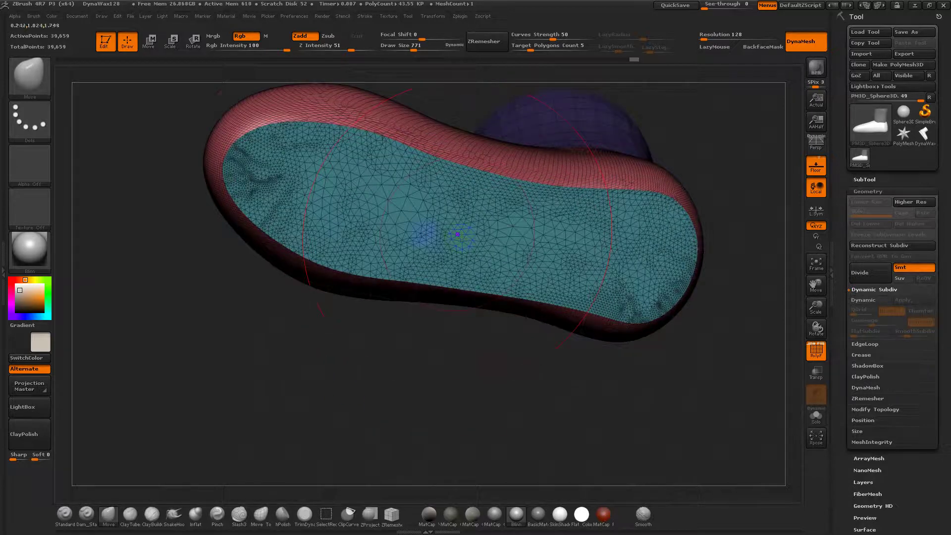
drag(481, 373, 545, 414)
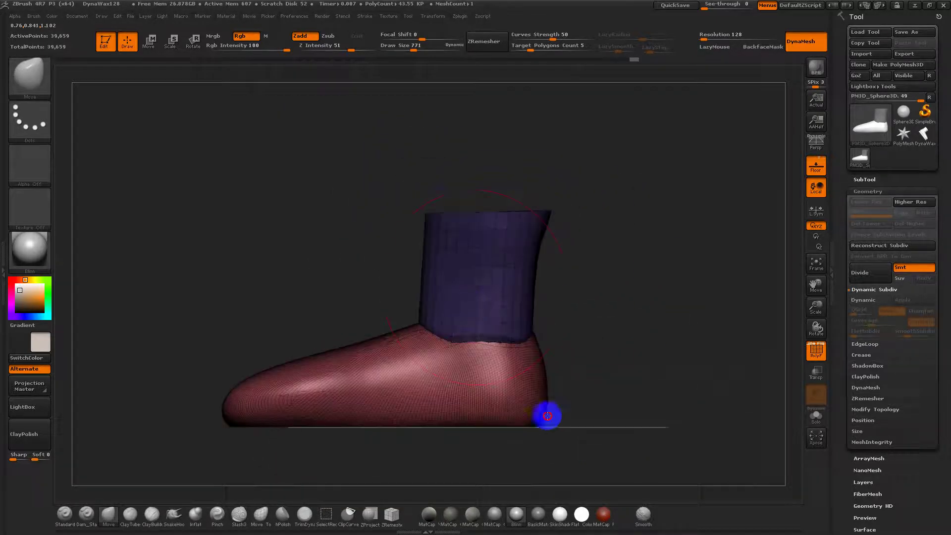
Hide the polygroup wireframe, mask the foot, and push the front of the leg cylinder inward with the Move brush.
key(shift+f)
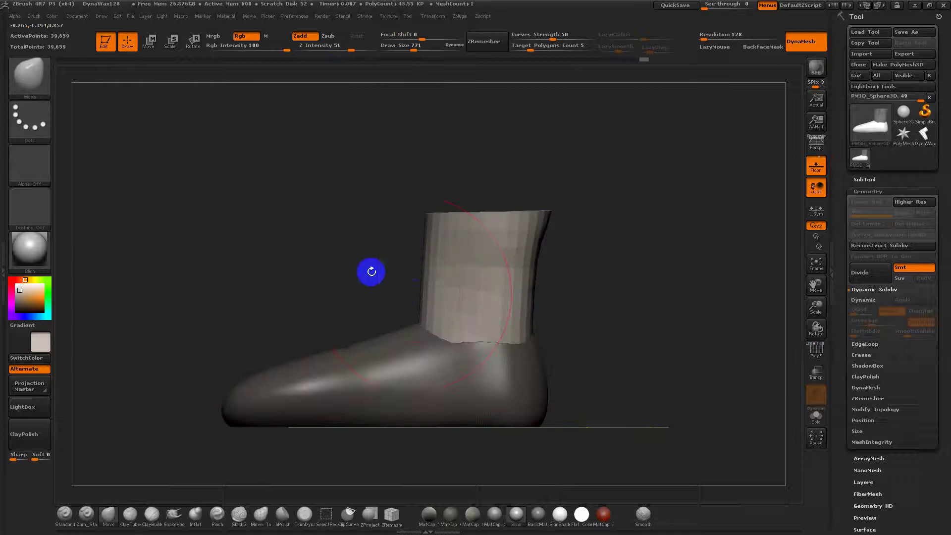
drag(422, 294, 434, 295)
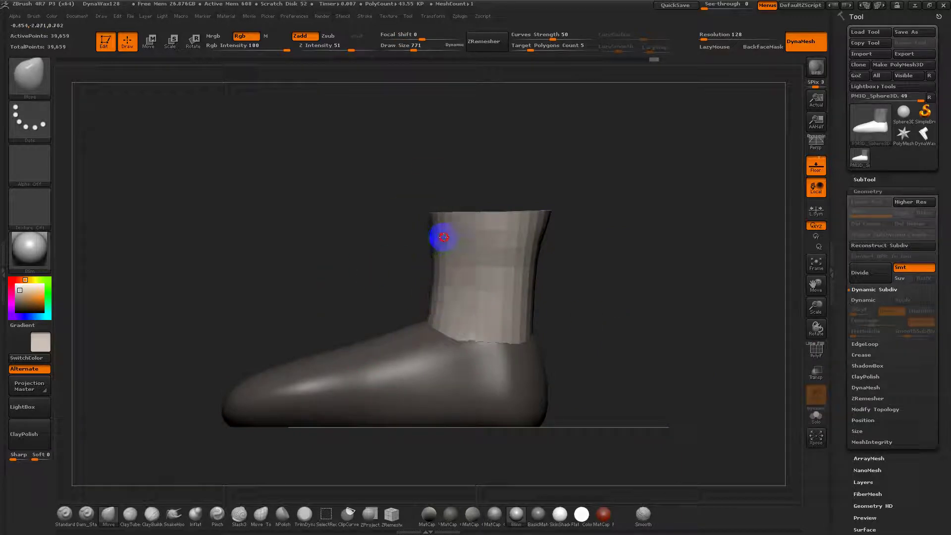
drag(570, 341, 602, 284)
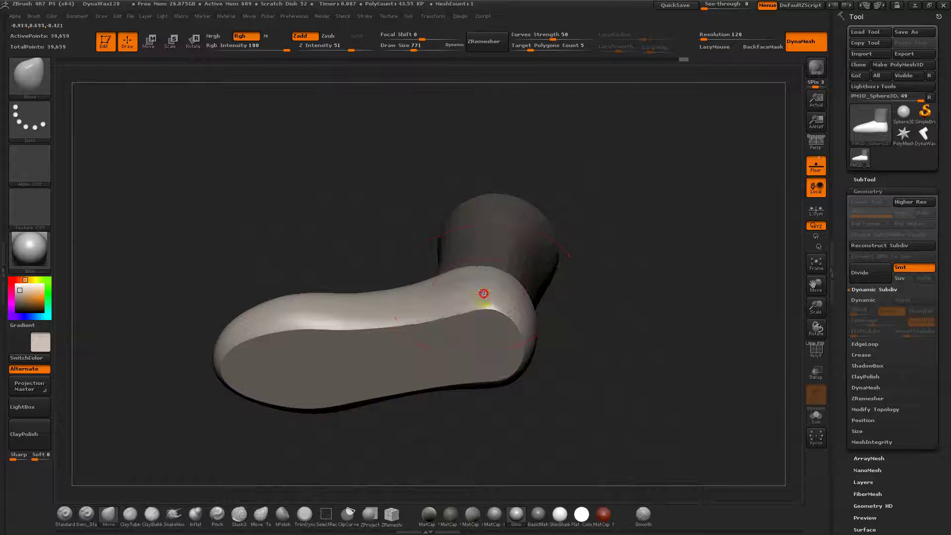
Reshape the free foot from below with the Move brush, pulling the forefoot's side outward and adjusting the toe end.
drag(590, 327, 492, 404)
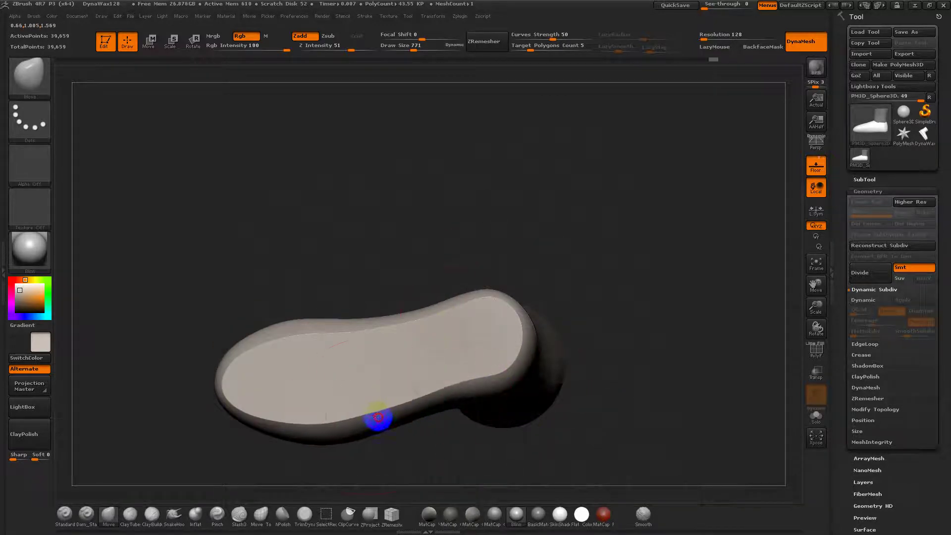
drag(318, 427, 264, 430)
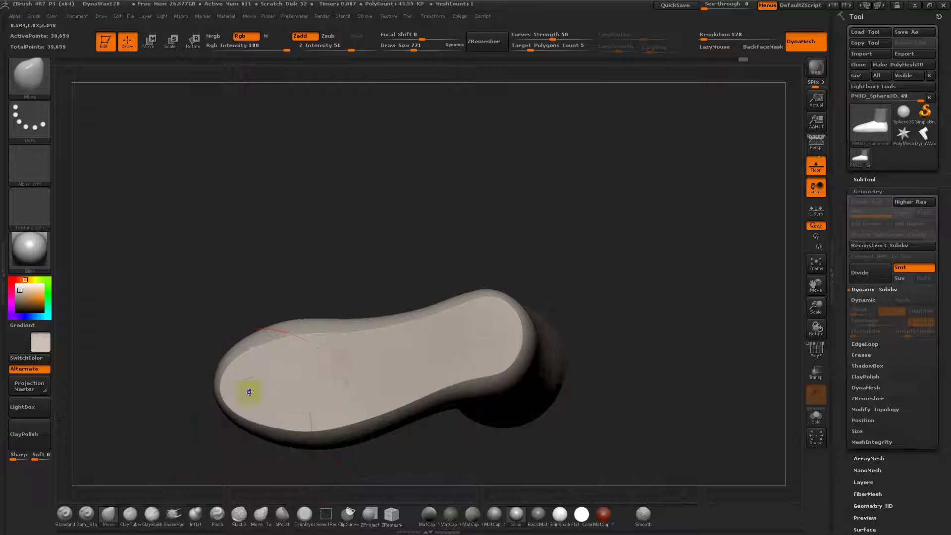
drag(250, 393, 244, 378)
drag(442, 287, 520, 391)
Clear the mask and update the DynaMesh at resolution 128 to fuse leg and foot, checking the polygroup wireframe.
key(shift+f)
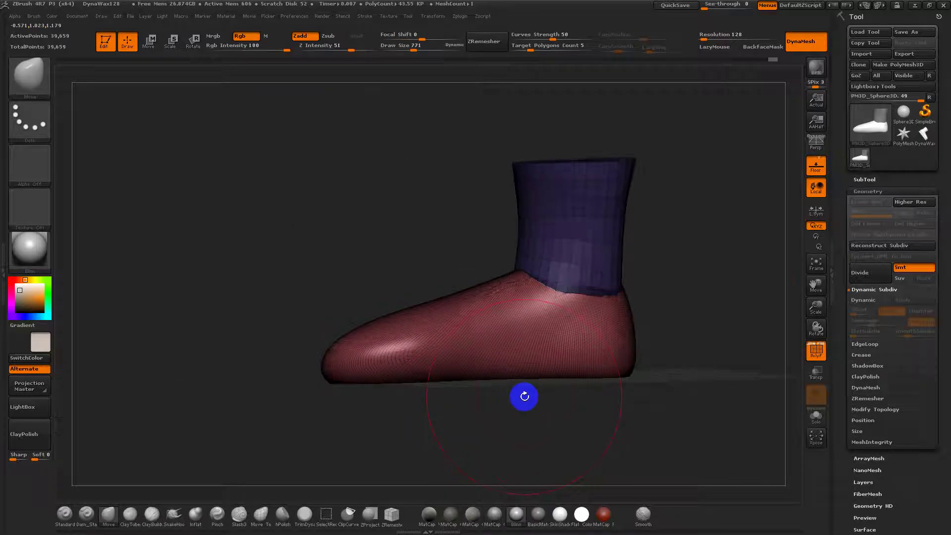
drag(694, 278, 724, 176)
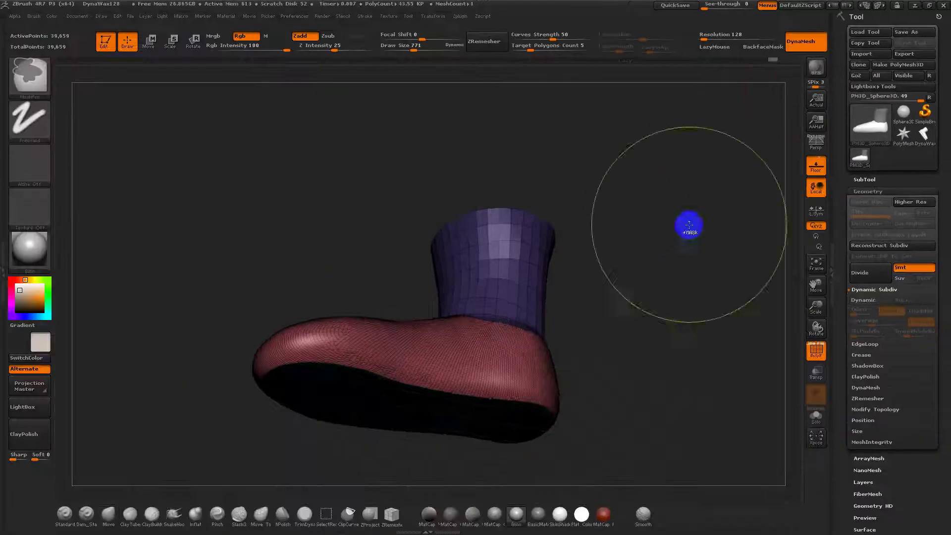
mouse_move(688, 225)
ctrl+mouse_down()
mouse_move(631, 336)
mouse_move(669, 259)
mouse_move(639, 362)
ctrl+mouse_up()
key(shift+f)
key(shift+f)
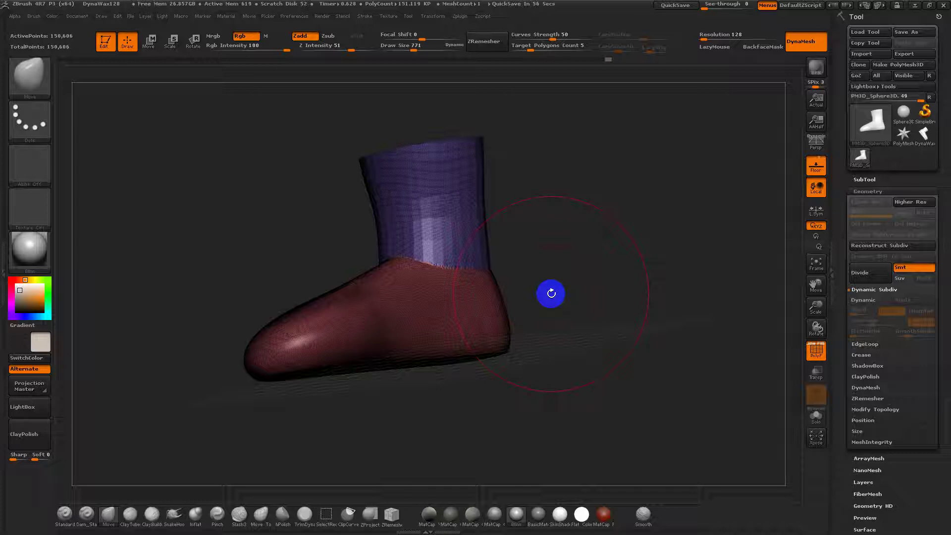
drag(551, 293, 634, 321)
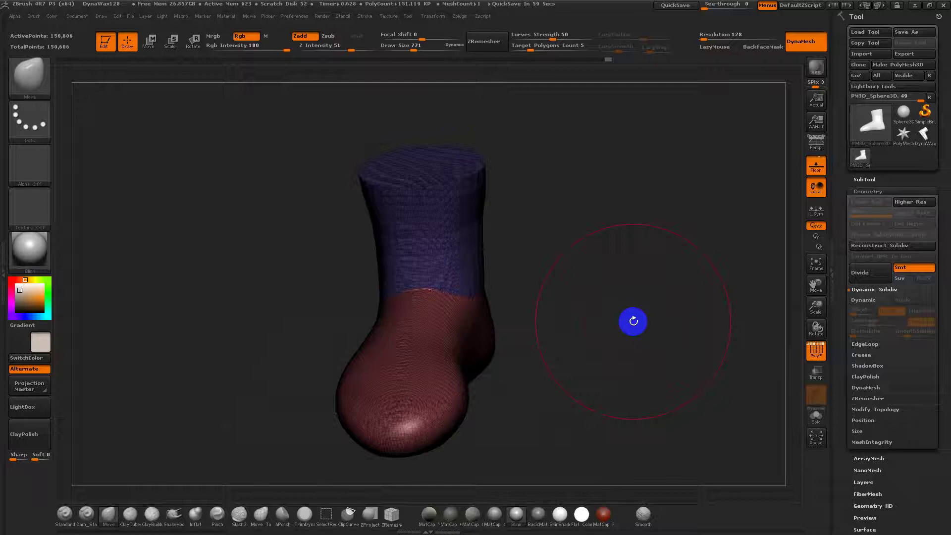
key(shift+f)
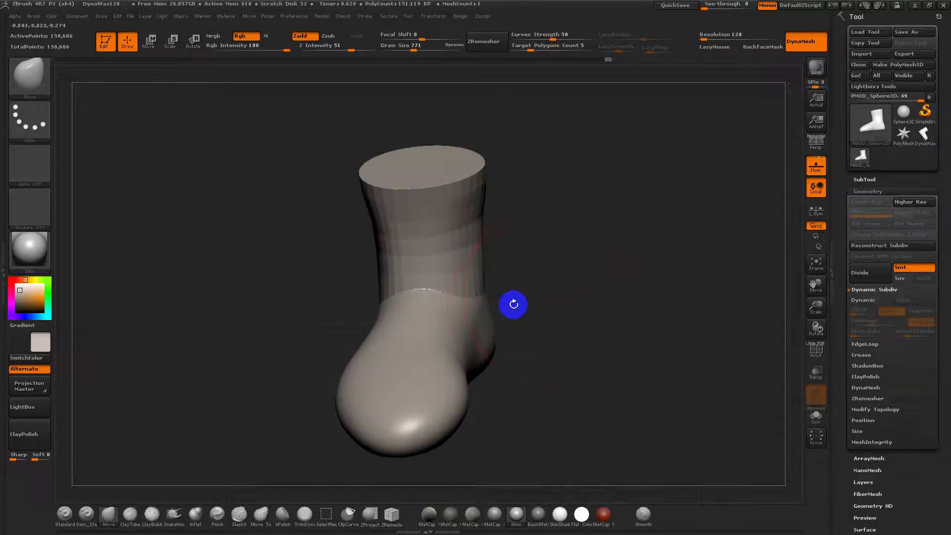
Smooth the seam around the ankle and the faceted surface of the leg with the Smooth brush at draw size 585.
drag(514, 304, 616, 300)
key(shift)
mouse_move(483, 296)
shift+mouse_down()
mouse_move(444, 287)
mouse_move(458, 253)
shift+mouse_up()
mouse_move(604, 273)
mouse_down()
mouse_move(495, 259)
mouse_move(540, 245)
mouse_up()
drag(617, 253, 535, 243)
shift+drag(557, 246, 589, 247)
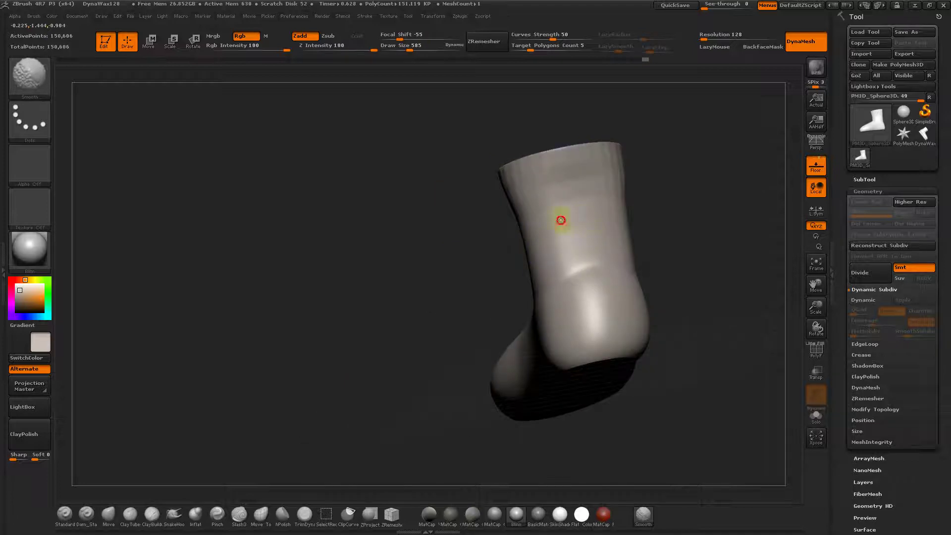
shift+drag(563, 204, 588, 315)
mouse_move(615, 320)
right_down()
mouse_move(688, 334)
mouse_move(717, 300)
right_up()
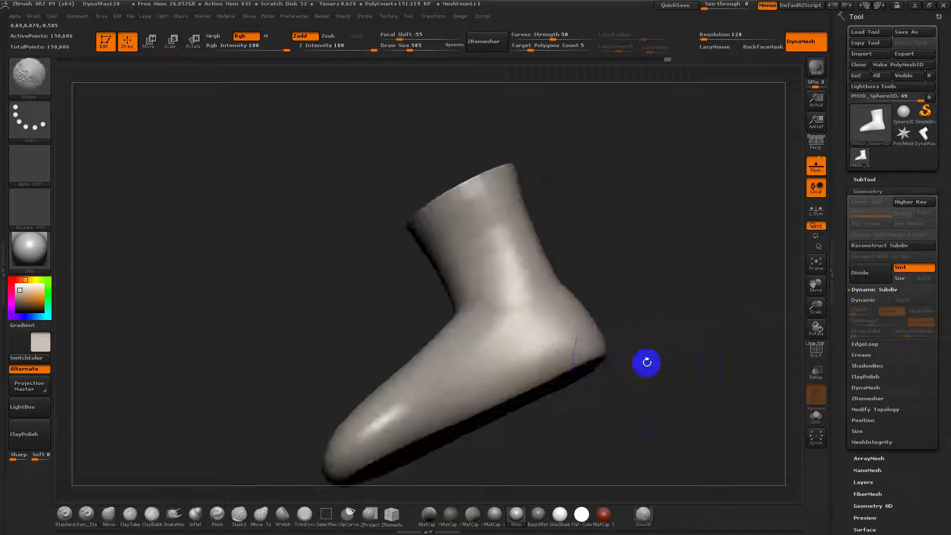
mouse_move(648, 363)
shift+right_down()
mouse_move(663, 382)
mouse_move(631, 314)
mouse_move(646, 275)
mouse_move(646, 389)
shift+right_up()
key(shift)
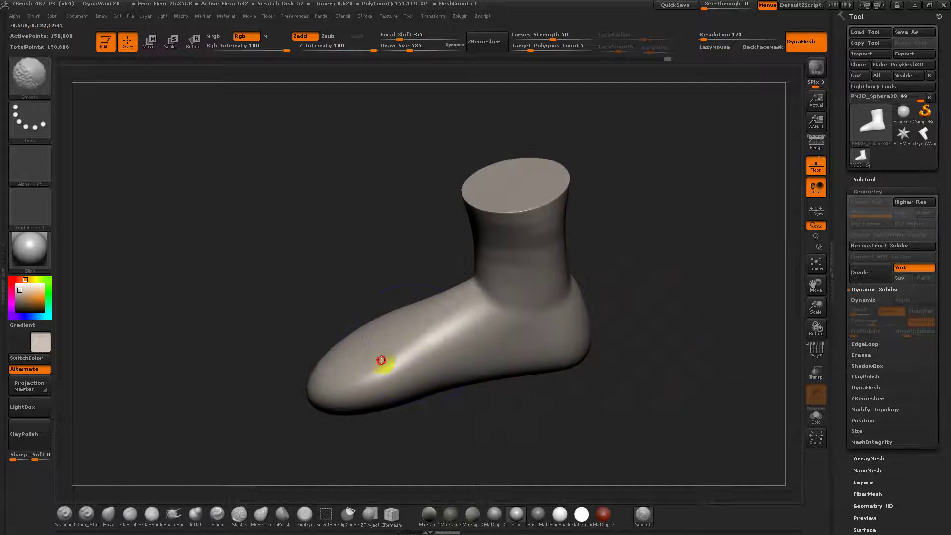
Open the ZRemesher settings and display the polygroup wireframe to examine the mesh at the ankle boundary.
key(shift+f)
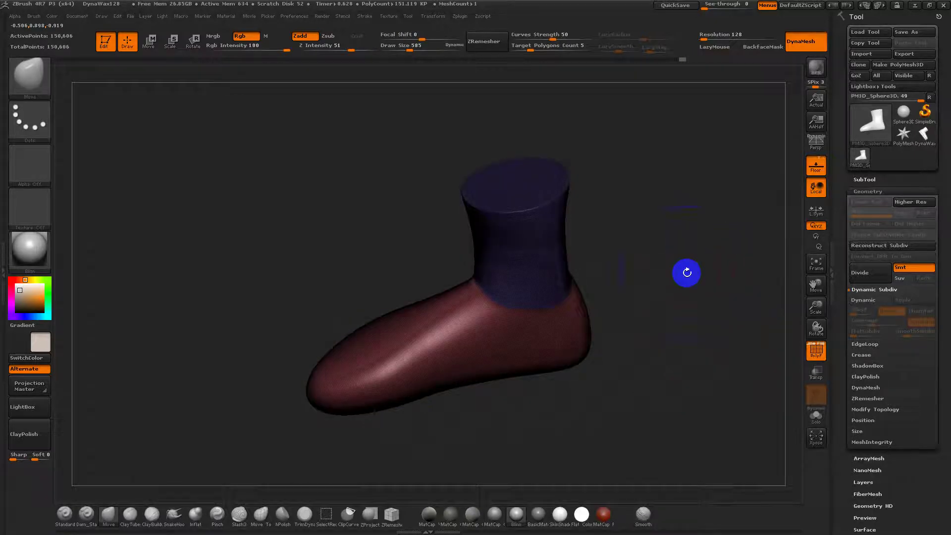
key(shift+f)
right_drag(687, 272, 695, 271)
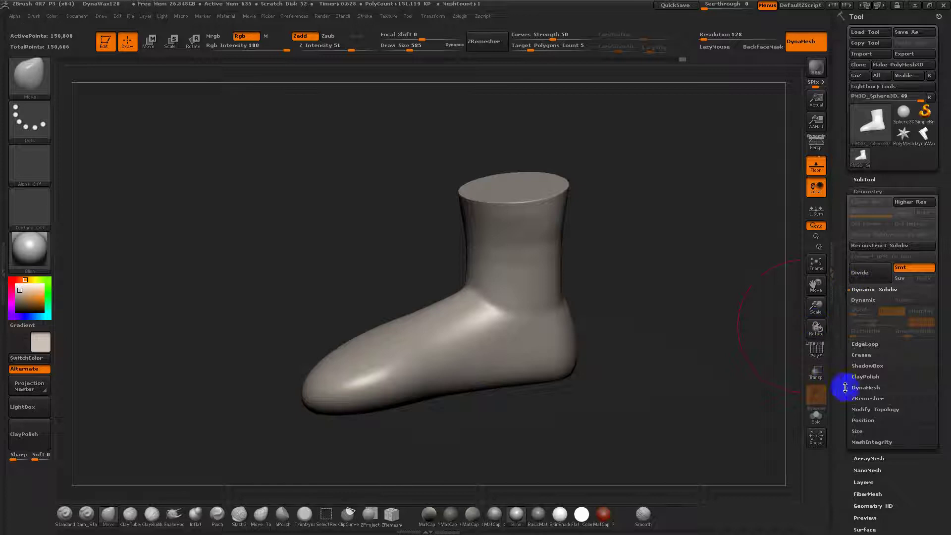
click(868, 399)
key(shift+f)
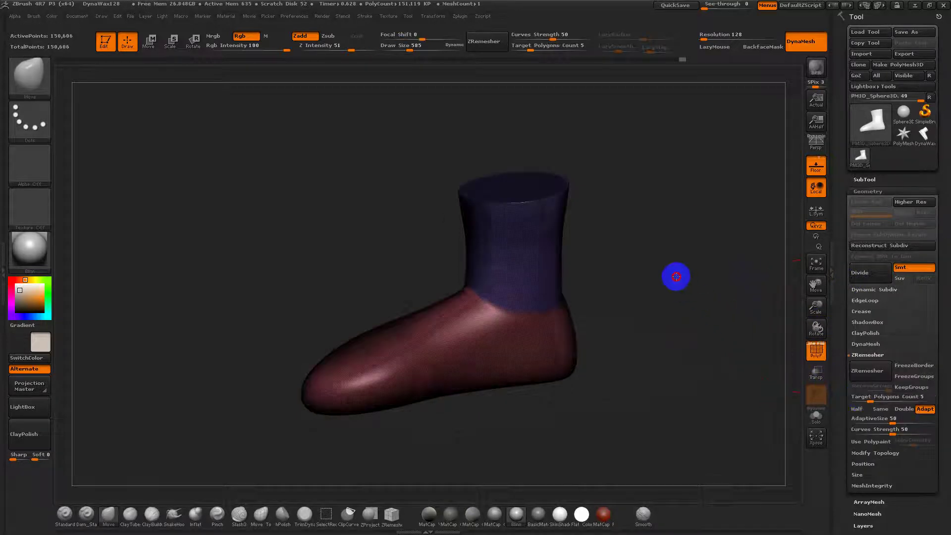
right_drag(676, 276, 757, 374)
right_drag(494, 299, 525, 372)
right_drag(651, 382, 644, 351)
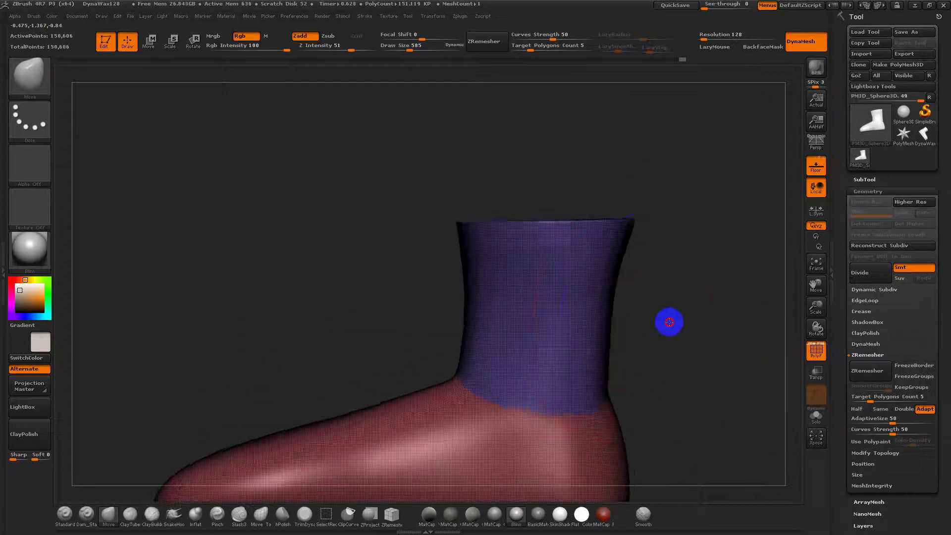
Cut the uneven top of the leg flat with a straight, horizontal TrimCurve cut.
key(ctrl+shift)
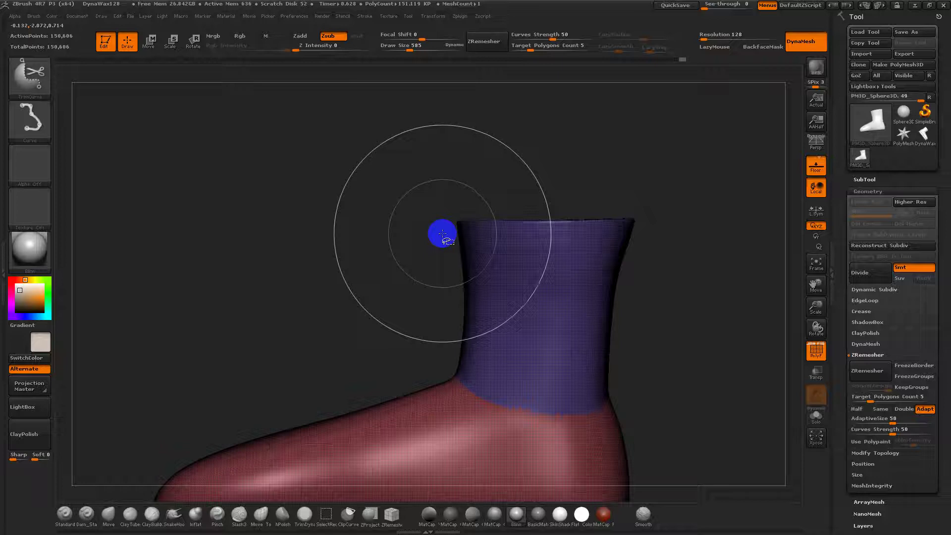
mouse_move(446, 218)
ctrl+shift+mouse_down()
mouse_move(577, 227)
mouse_move(653, 218)
ctrl+shift+mouse_up()
ctrl+shift+drag(437, 224, 656, 224)
drag(673, 260, 683, 306)
Mask the flat cut face on top of the leg and turn it into its own polygroup.
ctrl+drag(431, 183, 663, 223)
drag(672, 239, 676, 288)
key(ctrl+w)
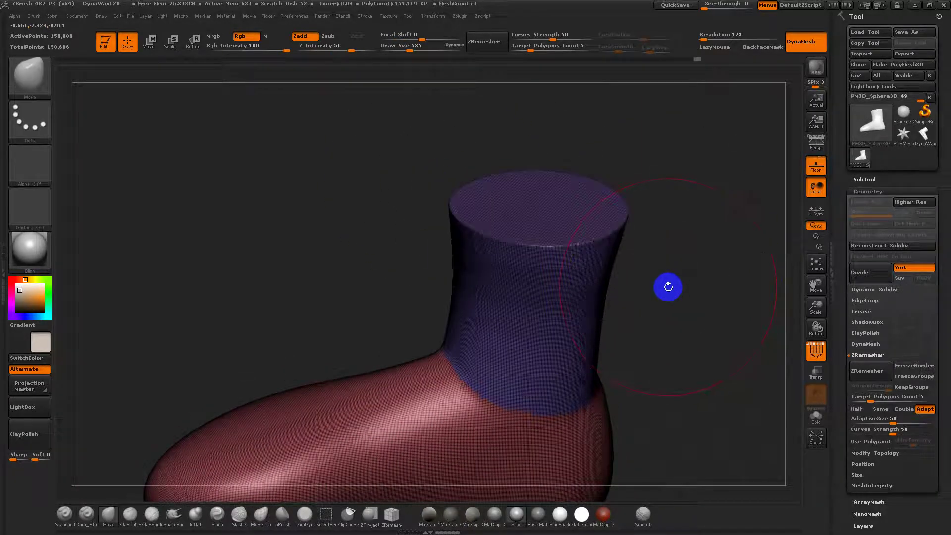
key(ctrl+z)
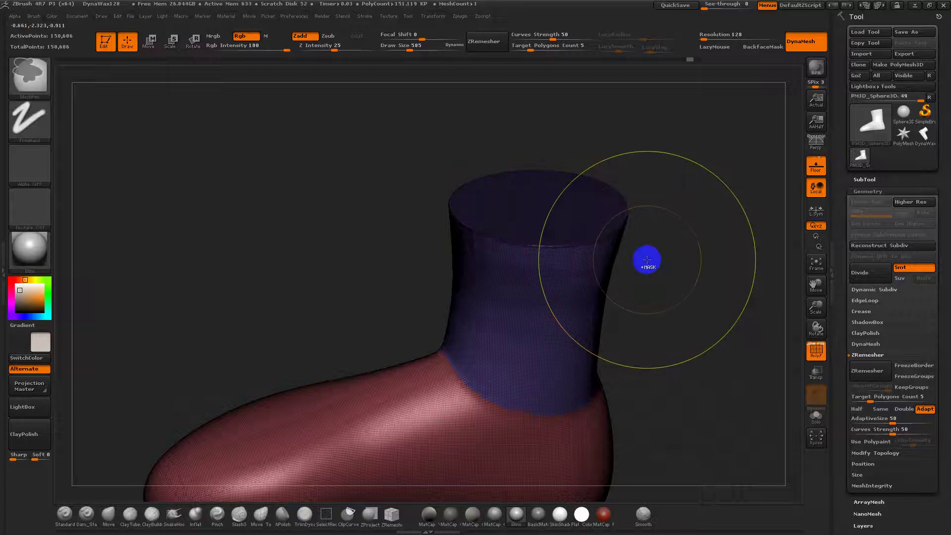
key(ctrl+w)
drag(646, 259, 649, 264)
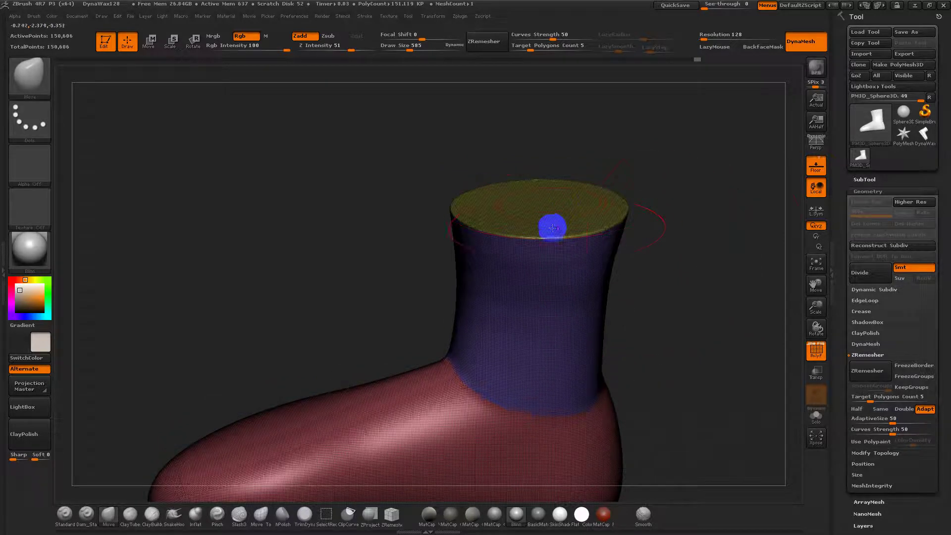
Hide the polygroups of the leg's top cap and the sole, and merge the remaining leg and foot surface into one polygroup.
click(816, 350)
drag(728, 304, 736, 300)
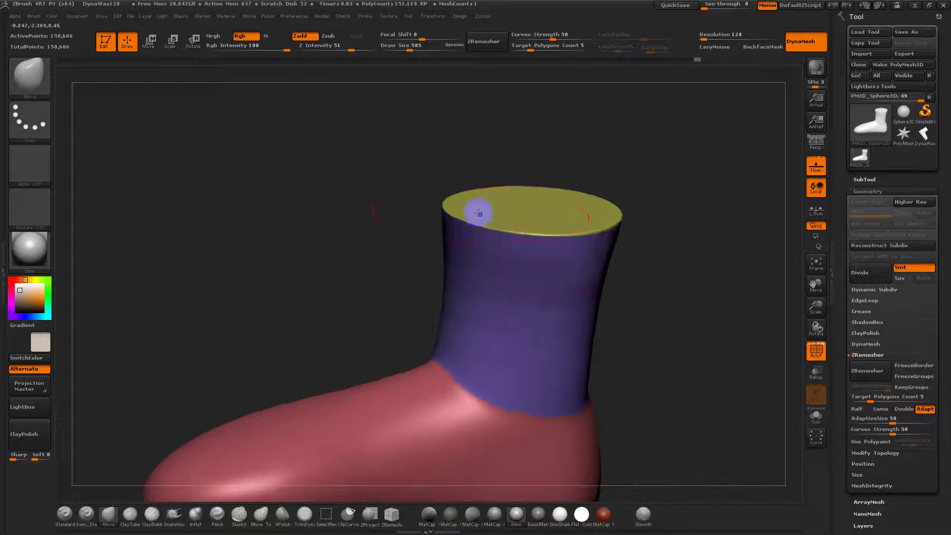
drag(712, 331, 689, 213)
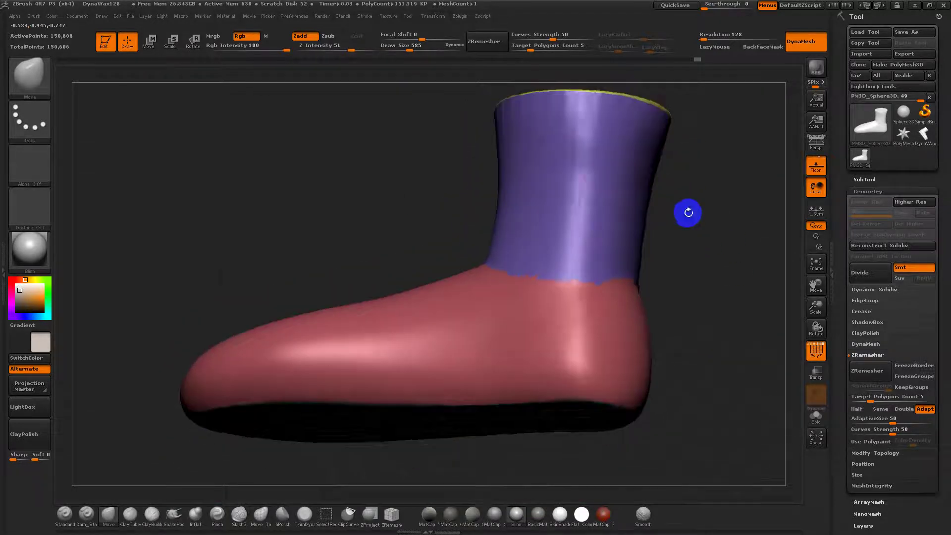
mouse_move(617, 223)
mouse_down()
mouse_move(733, 282)
mouse_move(558, 254)
mouse_move(698, 274)
mouse_move(669, 297)
mouse_move(690, 291)
mouse_move(659, 229)
mouse_up()
ctrl+shift+click(544, 215)
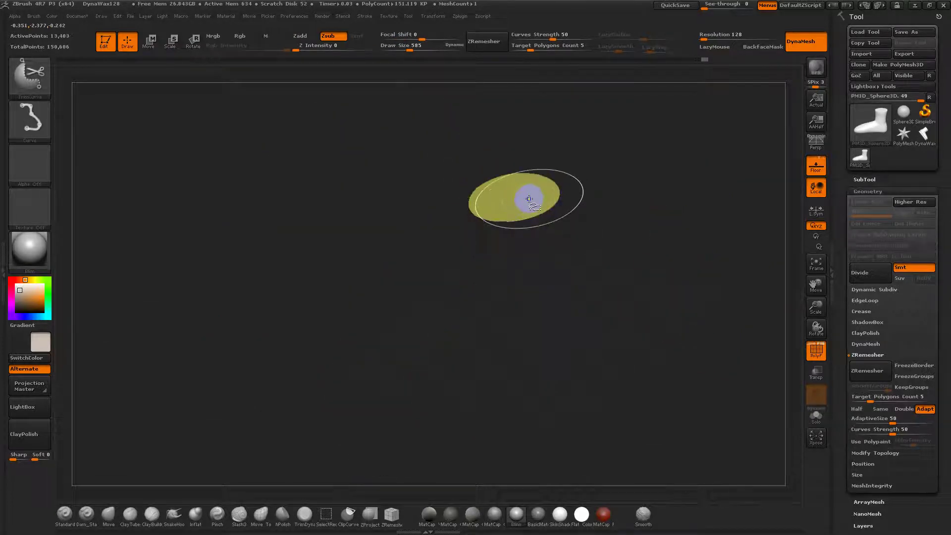
ctrl+shift+click(530, 199)
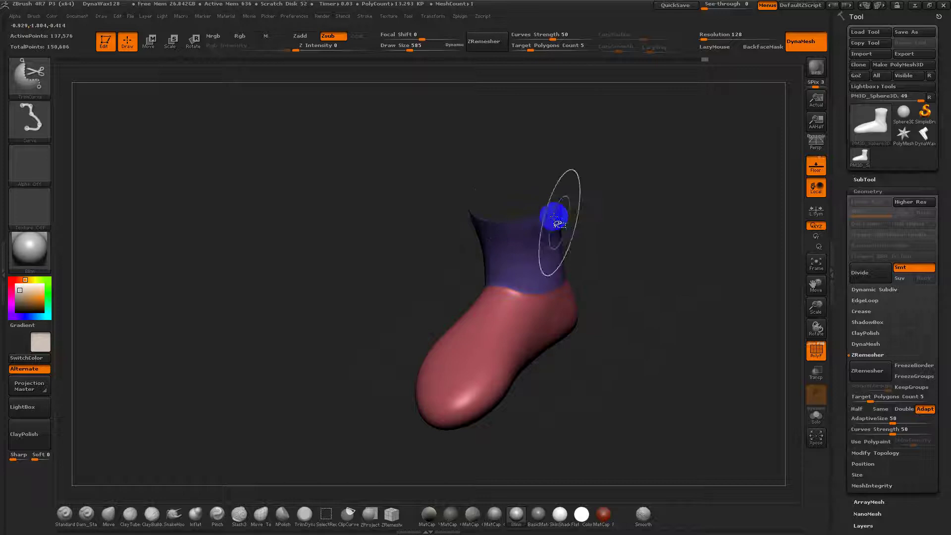
drag(617, 274, 654, 258)
ctrl+alt+shift+click(512, 266)
mouse_move(590, 266)
mouse_down()
mouse_move(643, 304)
mouse_move(649, 336)
mouse_move(611, 278)
mouse_move(626, 289)
mouse_move(627, 238)
mouse_move(634, 301)
mouse_up()
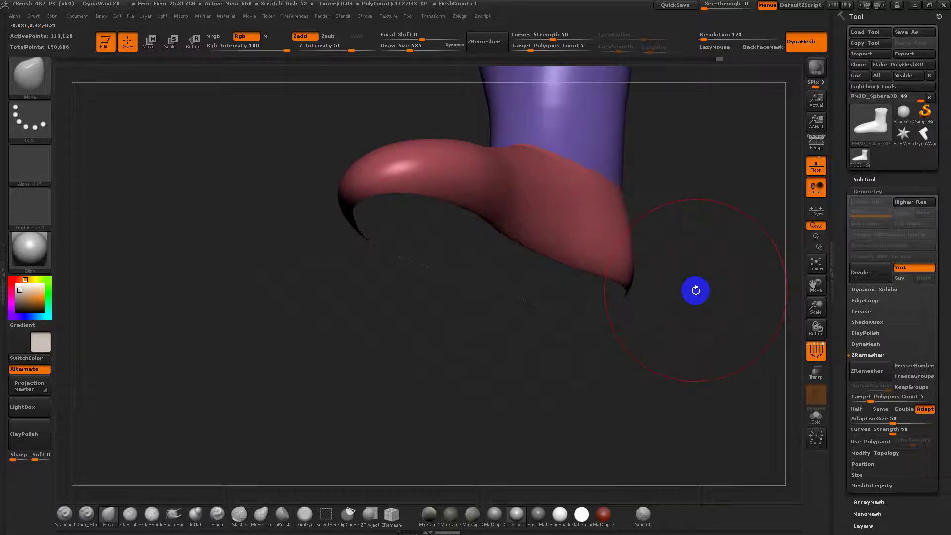
mouse_move(696, 289)
mouse_down()
mouse_move(699, 253)
mouse_move(684, 267)
mouse_up()
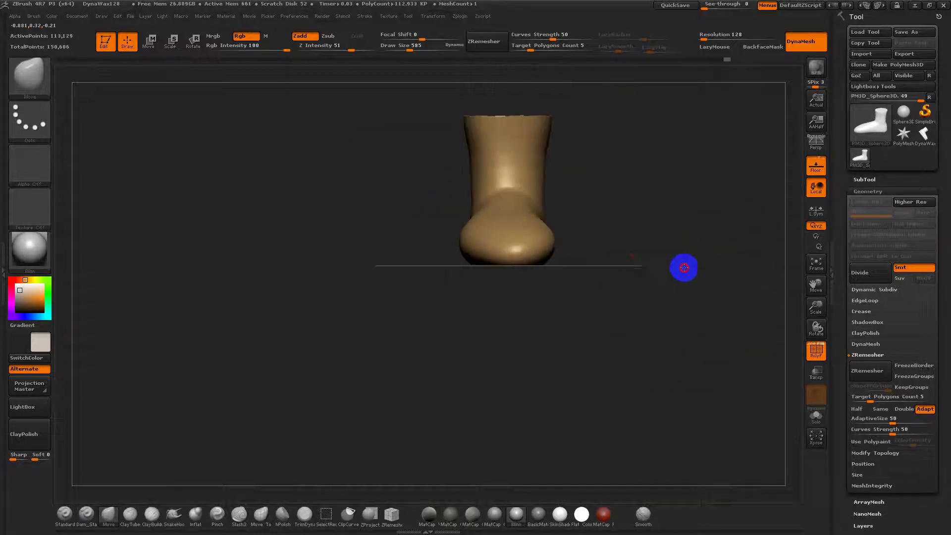
Mask a strip down the front of the leg and instep at draw size 261 and make it a separate polygroup.
key(s)
click(634, 231)
mouse_move(632, 225)
mouse_down()
mouse_move(622, 221)
mouse_move(609, 261)
mouse_up()
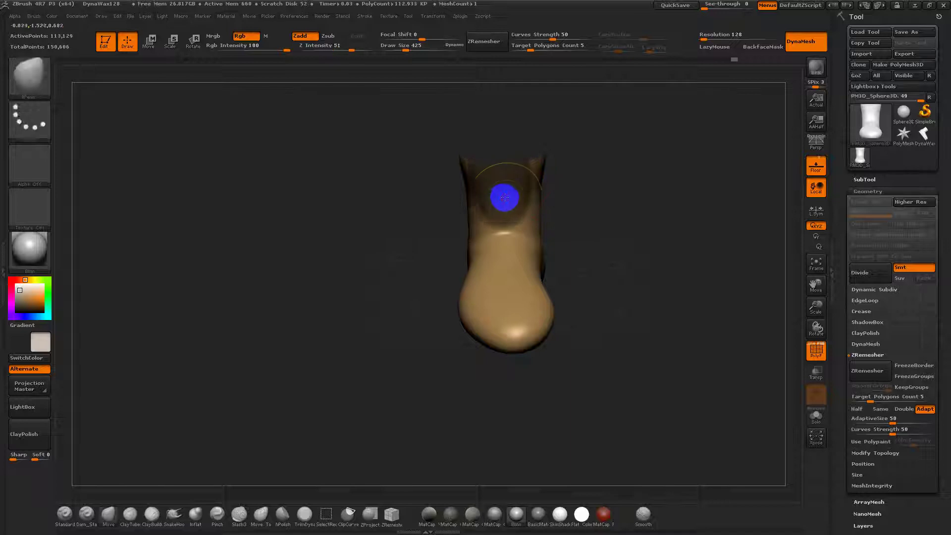
key(s)
ctrl+drag(504, 157, 506, 255)
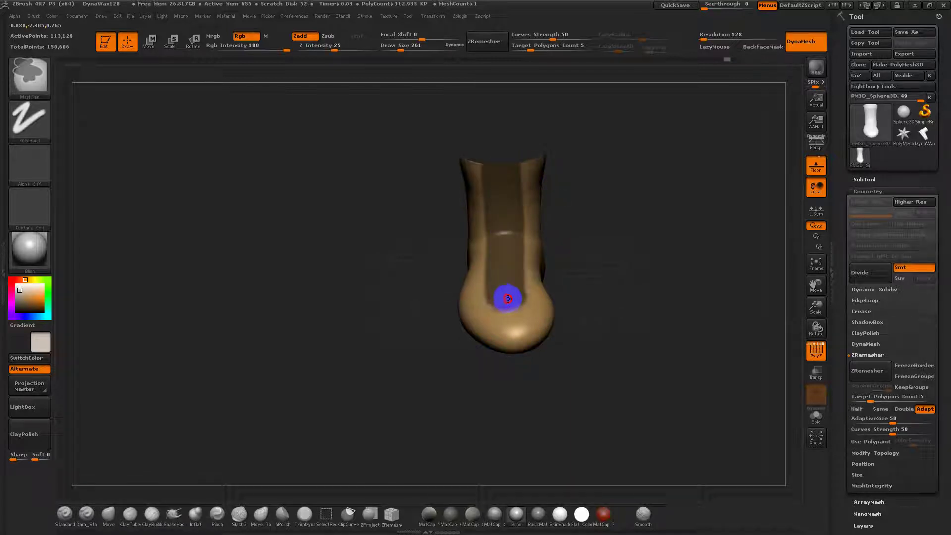
mouse_move(534, 306)
ctrl+alt+mouse_down()
mouse_move(476, 319)
mouse_move(534, 304)
mouse_move(654, 322)
mouse_move(650, 204)
mouse_move(612, 240)
mouse_move(577, 314)
mouse_move(646, 325)
ctrl+alt+mouse_up()
key(ctrl+w)
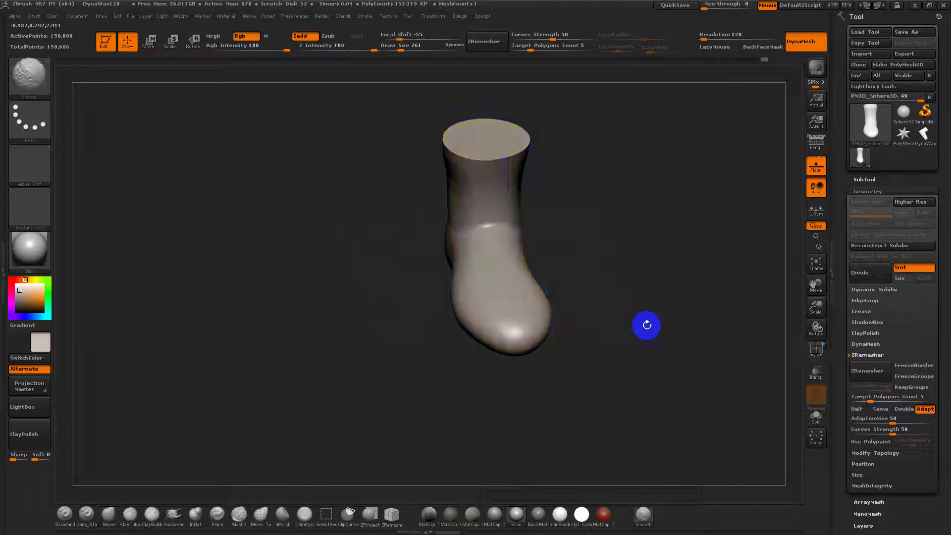
click(816, 349)
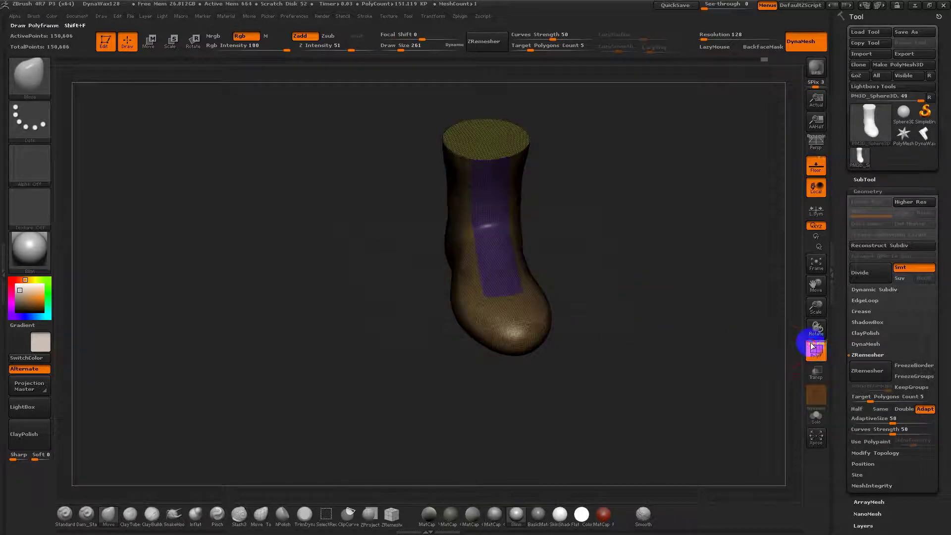
Run ZRemesher on the whole foot with a target polygon count of 1 and KeepGroups enabled.
alt+drag(711, 311, 696, 353)
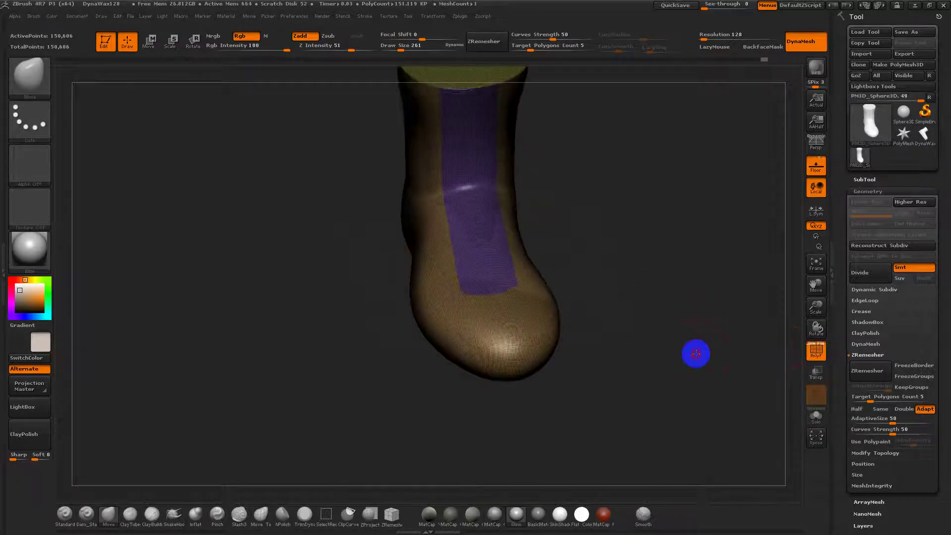
click(886, 398)
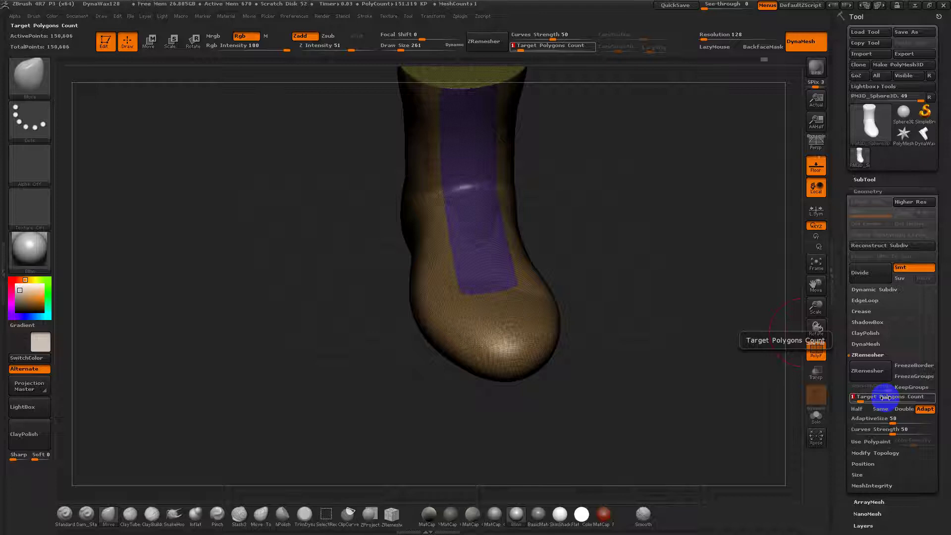
click(914, 388)
click(873, 380)
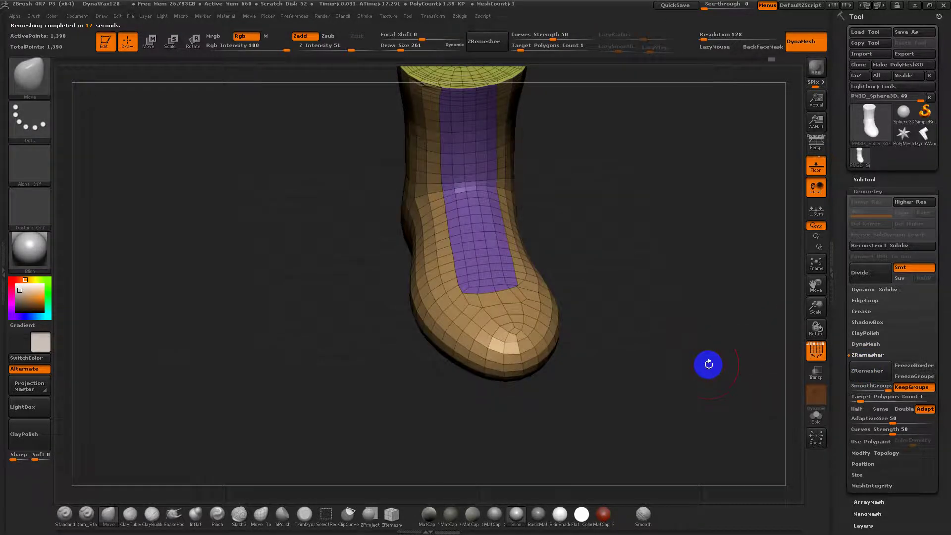
Adjust the leg's upper edge with the Move brush at draw size 136 and rerun ZRemesher with the Same option.
drag(707, 363, 749, 374)
key(s)
drag(357, 274, 350, 272)
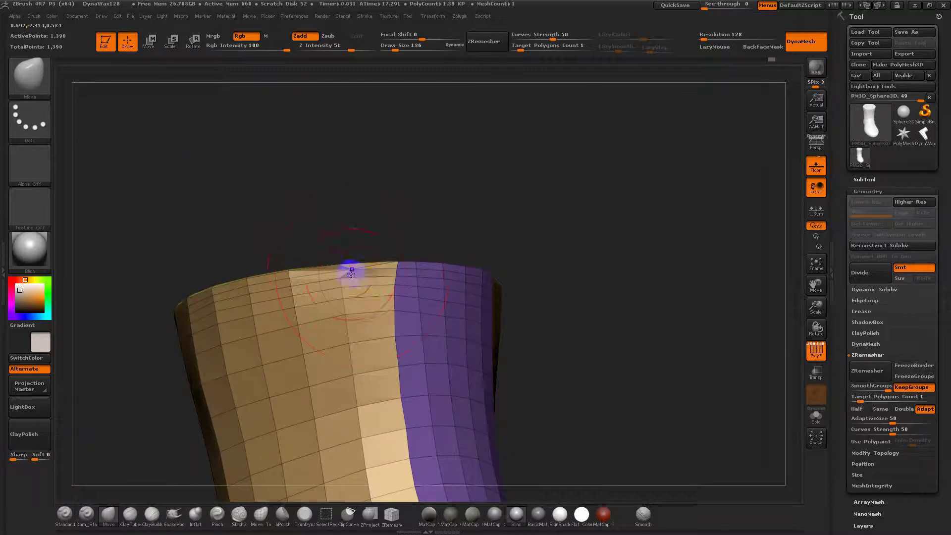
mouse_move(478, 234)
mouse_down()
mouse_move(481, 253)
mouse_move(513, 234)
mouse_up()
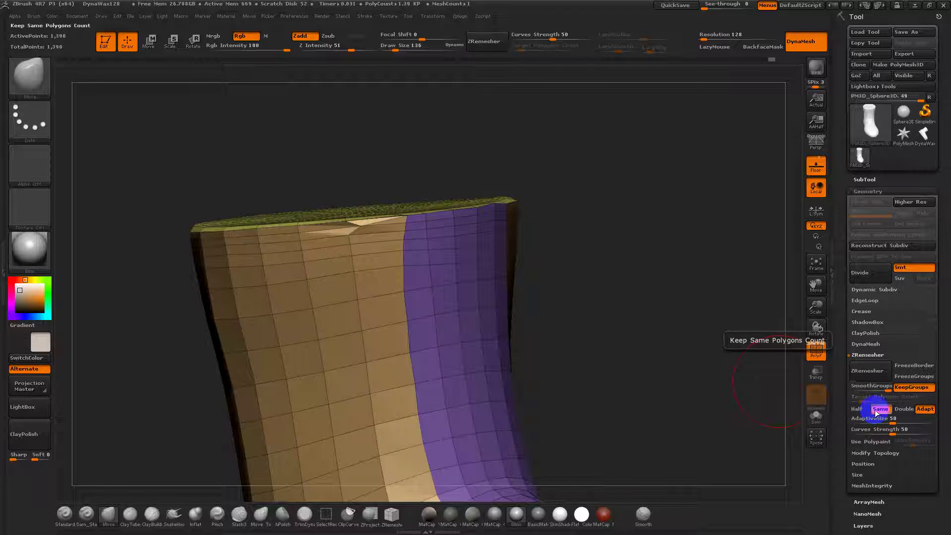
click(876, 381)
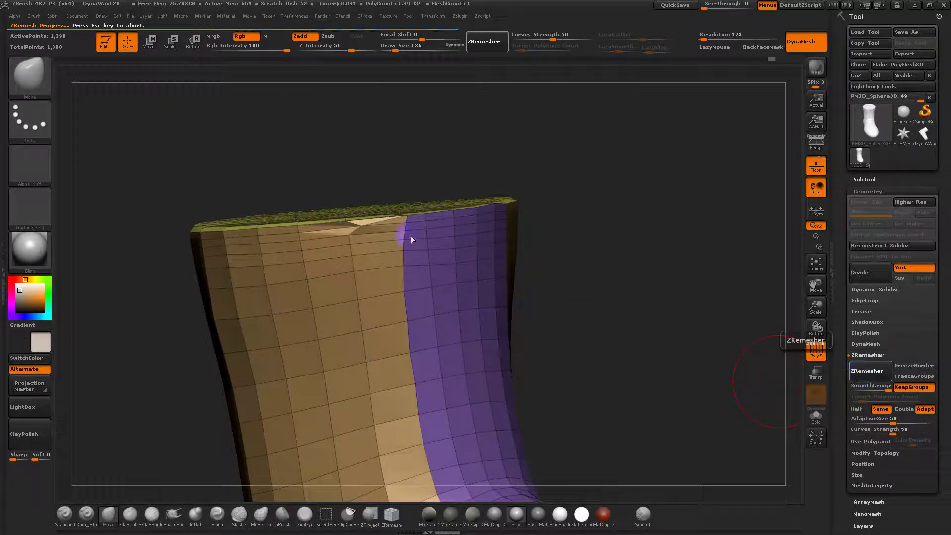
drag(575, 308, 615, 316)
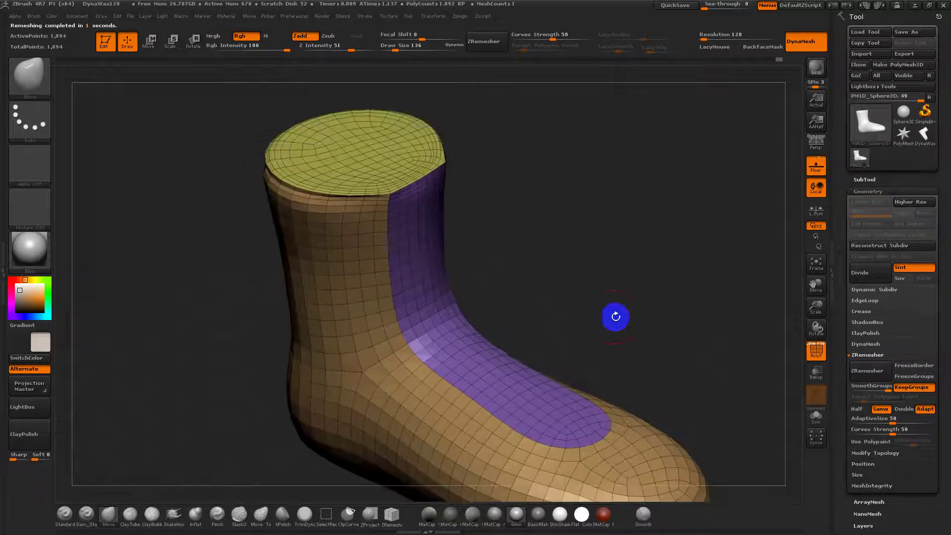
drag(563, 261, 541, 235)
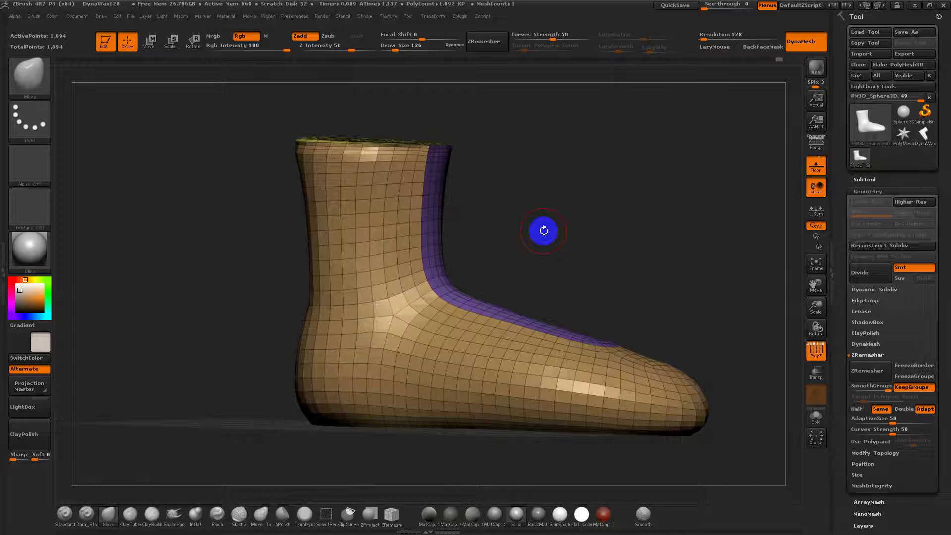
Switch to the ZModeler brush and try its Delete action with the Polygroup All target on the leg, undoing the deletion.
key(b)
key(z)
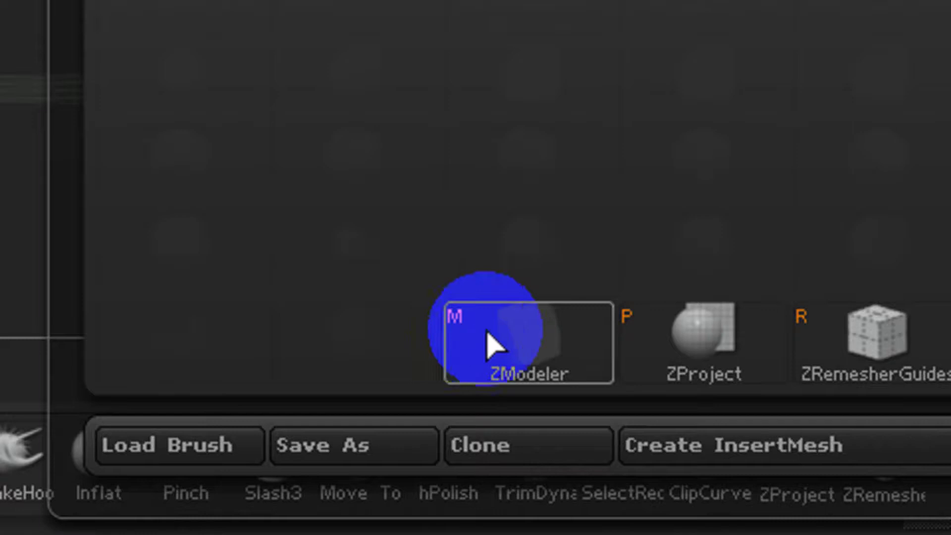
key(m)
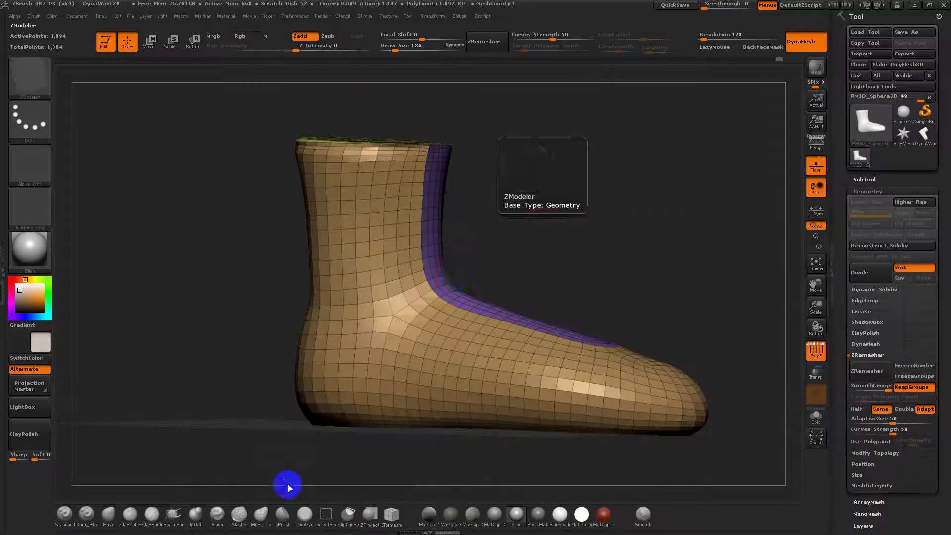
alt+drag(492, 248, 611, 388)
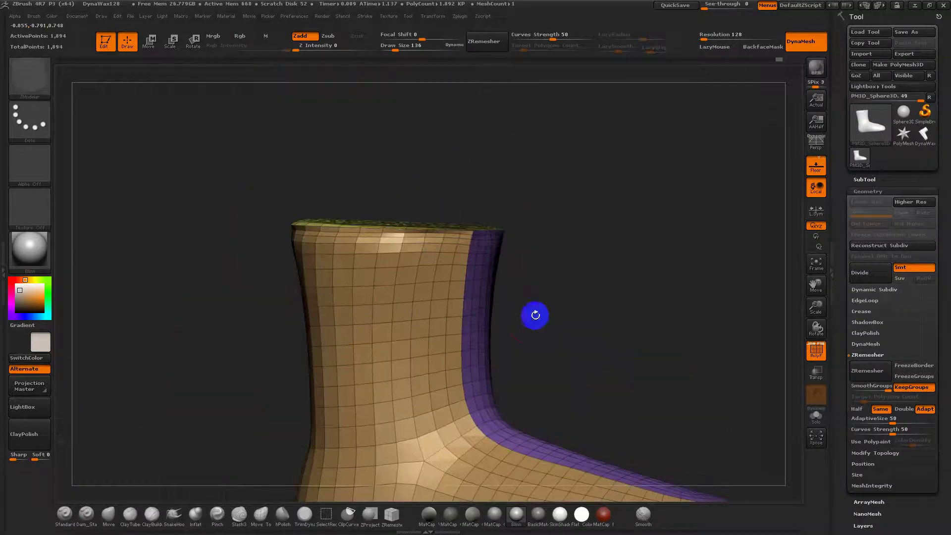
click(440, 308)
key(ctrl+z)
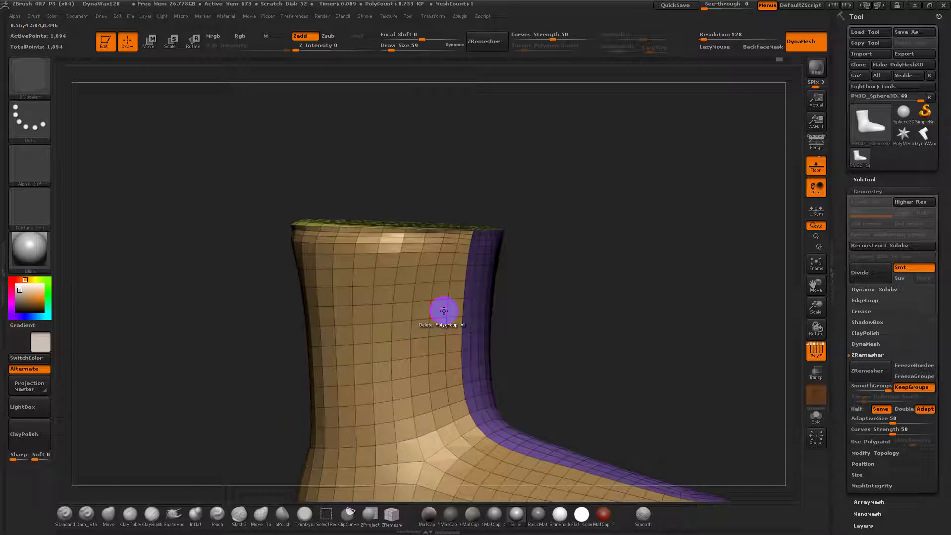
Set the ZModeler polygon action to Extrude with target A Single Poly and try it on one polygon of the leg's side.
key(space)
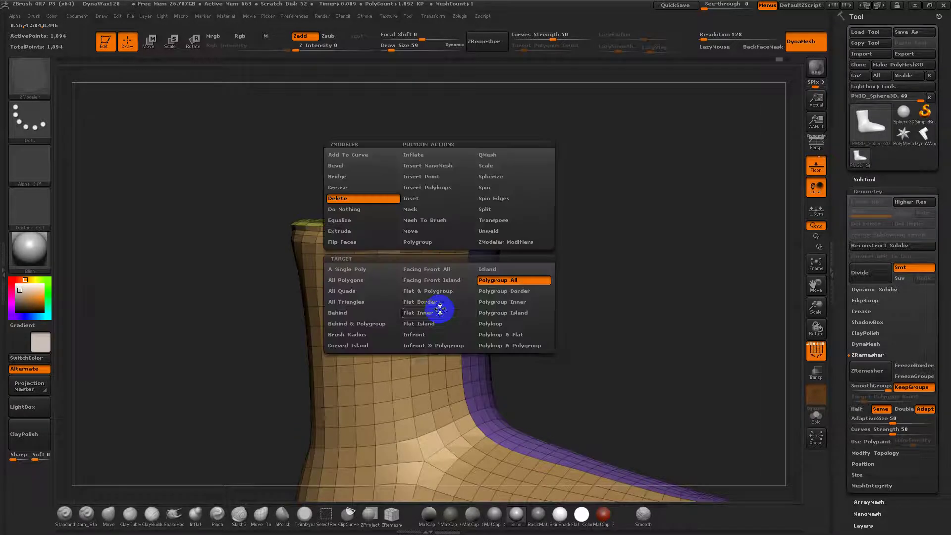
click(375, 198)
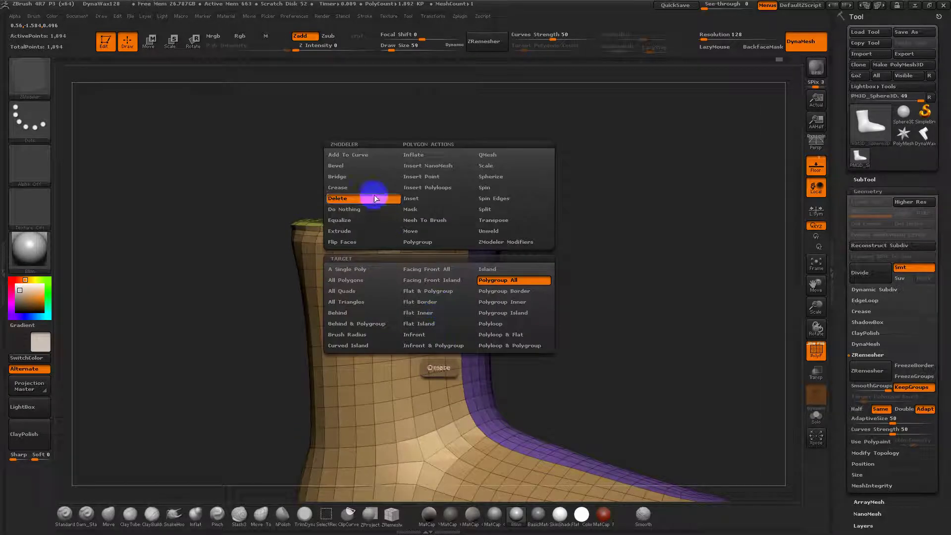
click(346, 231)
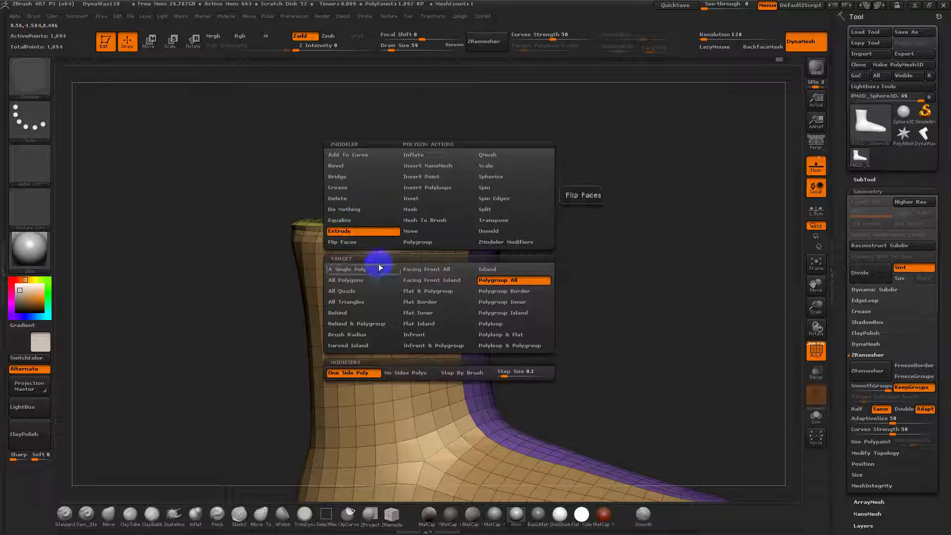
click(350, 269)
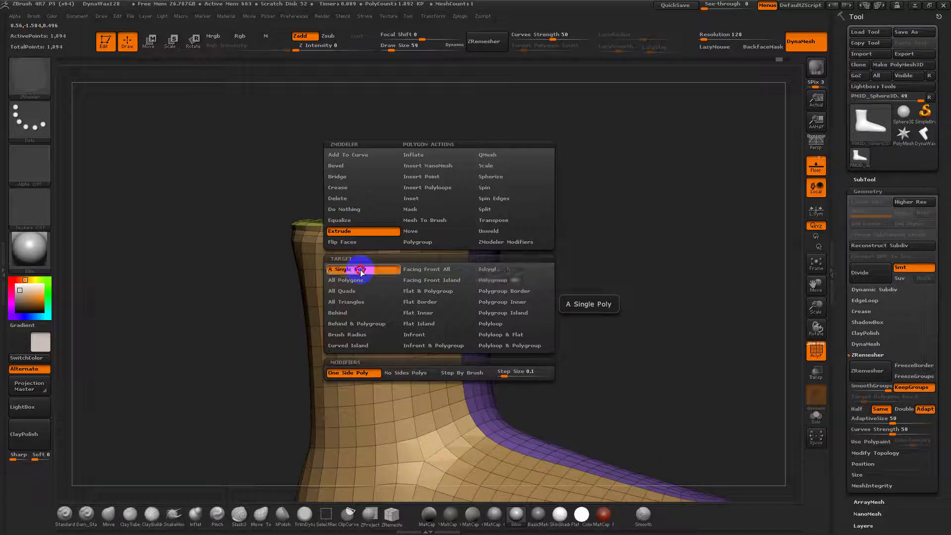
drag(433, 323, 432, 316)
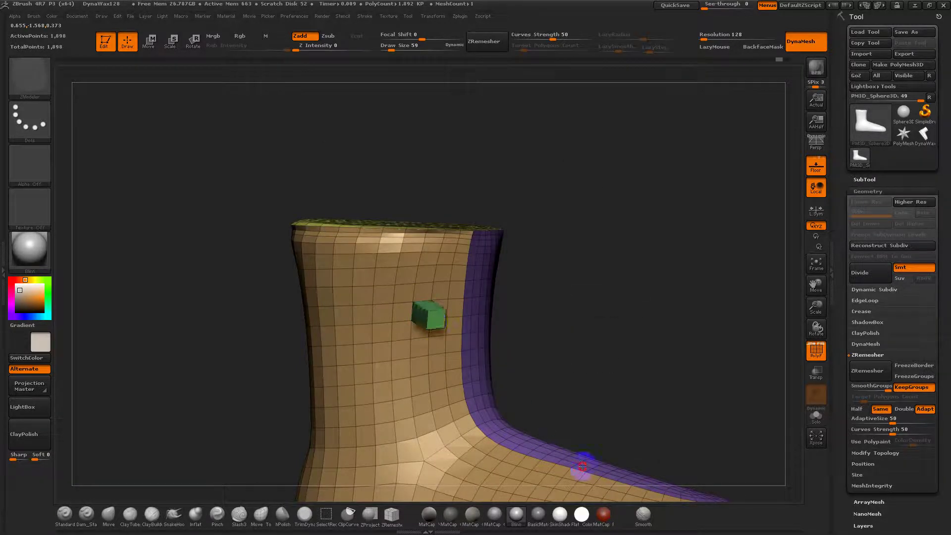
drag(583, 415, 569, 348)
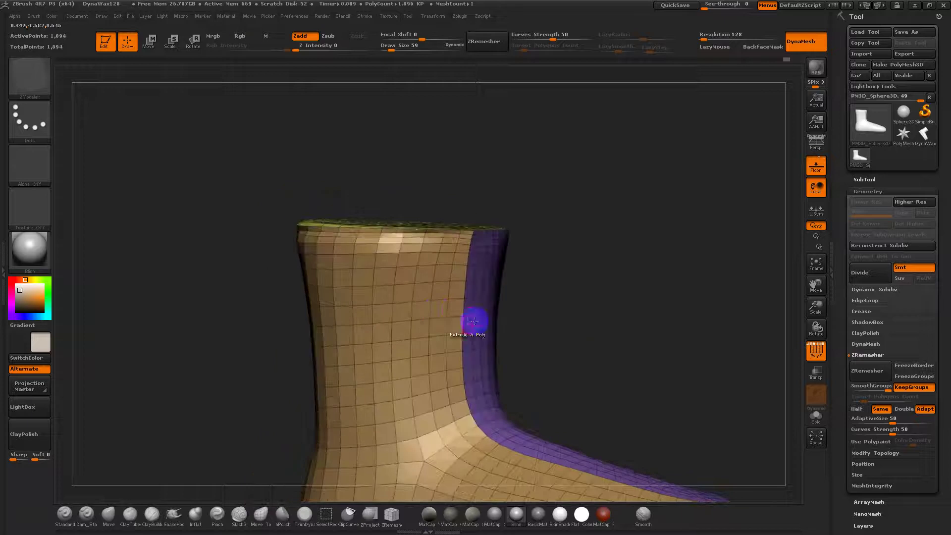
Try the ZModeler Stitch Two Points action on the leg's side and undo the change.
click(430, 311)
key(ctrl+z)
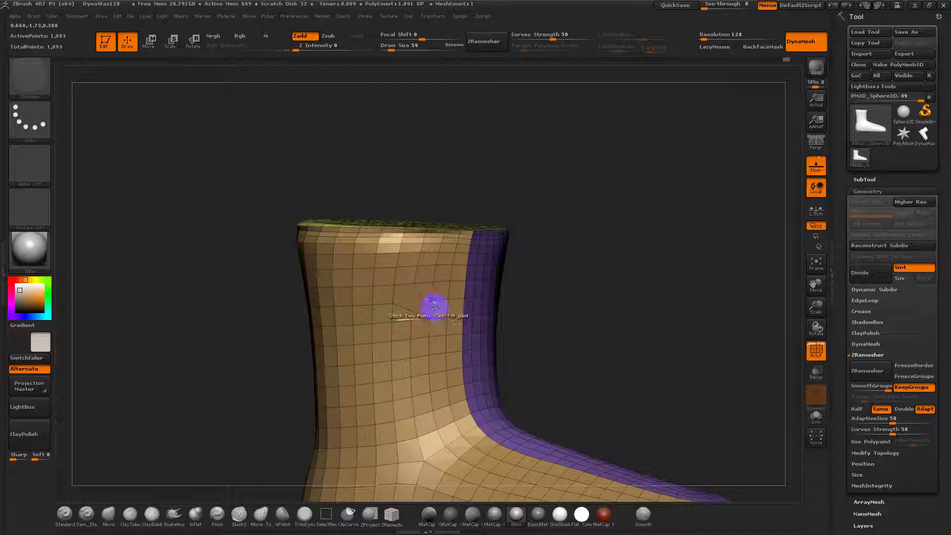
key(ctrl+z)
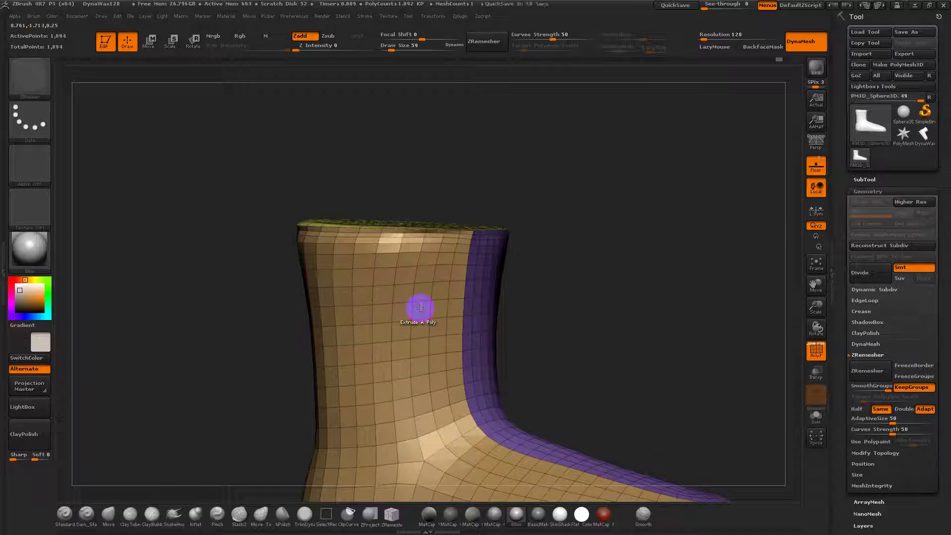
key(space)
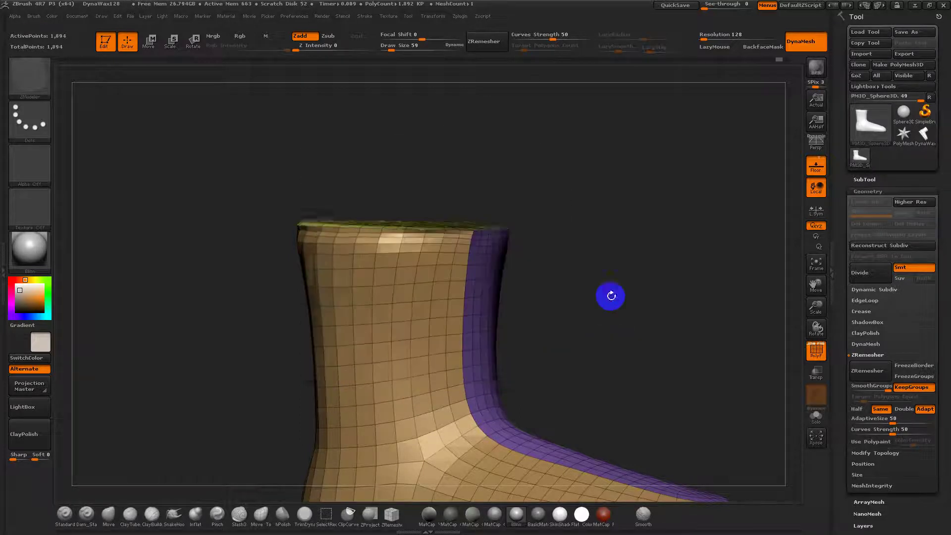
Set the ZModeler edge action to Delete with target EdgeLoop Complete and remove the tightly spaced edge loops below the leg's rim.
drag(611, 296, 693, 382)
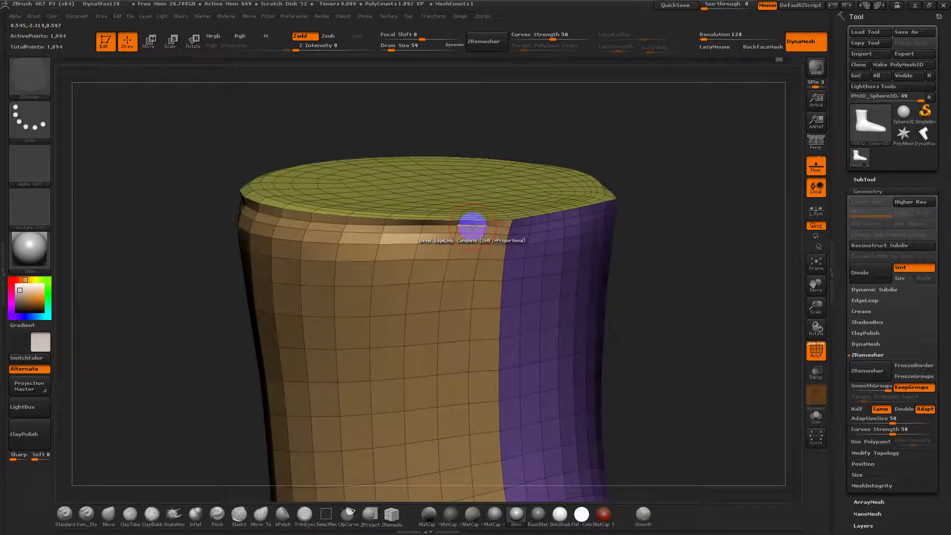
key(space)
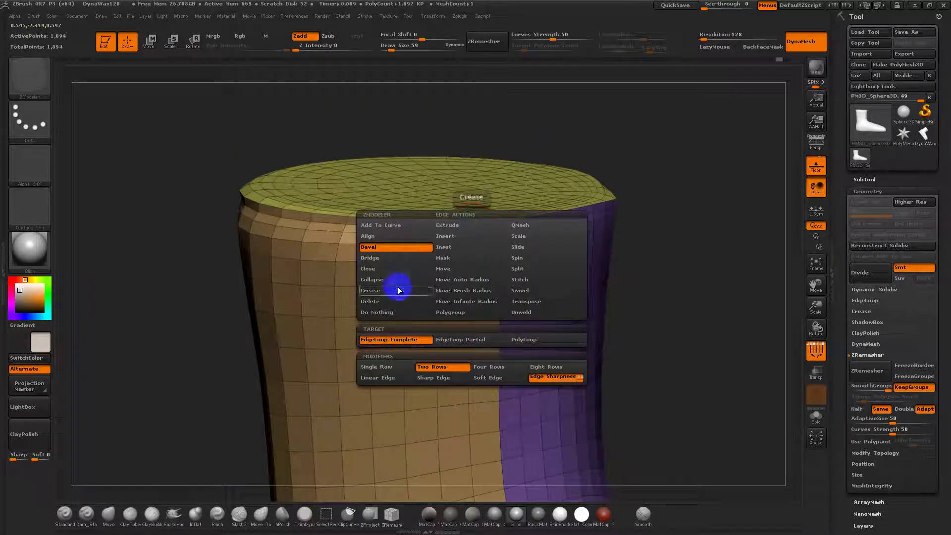
click(386, 302)
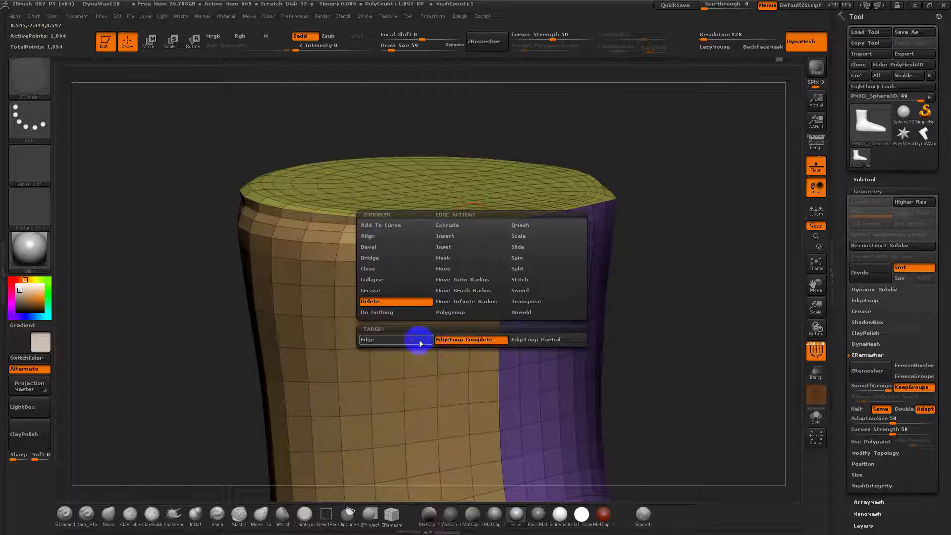
click(479, 341)
click(445, 226)
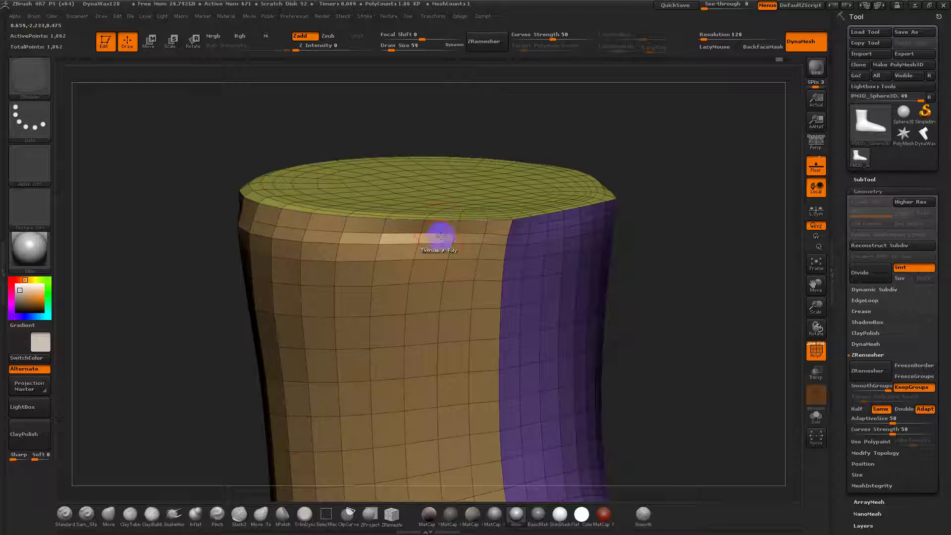
click(438, 241)
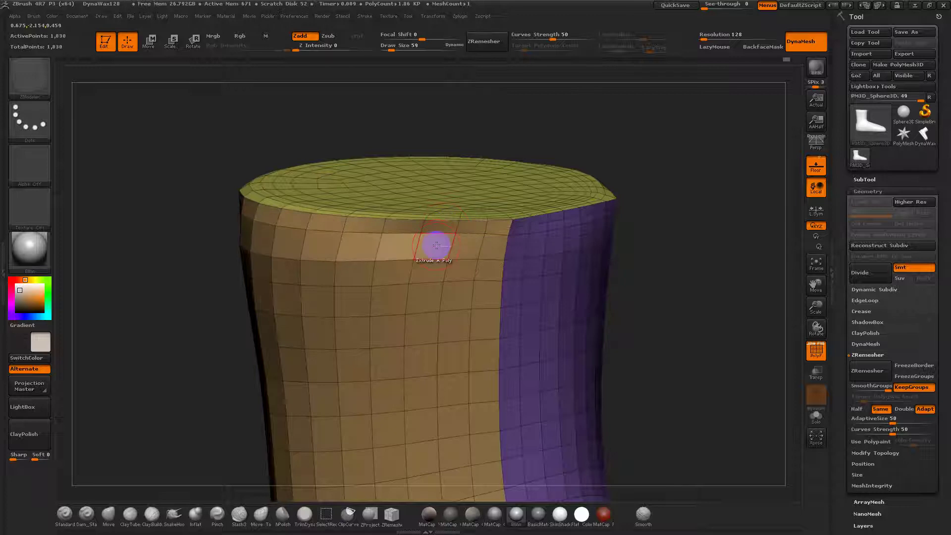
click(427, 286)
Try the ZModeler point action Slide with target By Brush Radius near the leg's rim and undo the change.
drag(178, 357, 280, 326)
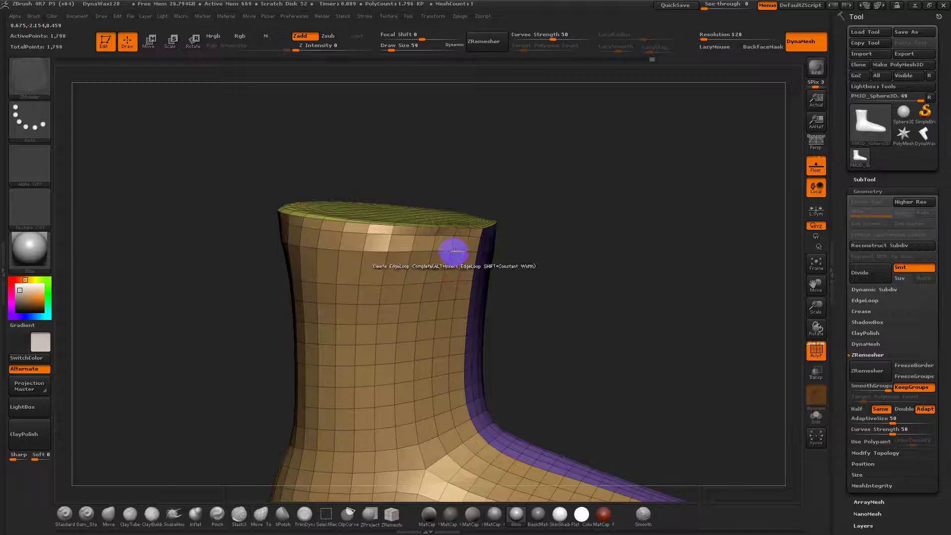
key(space)
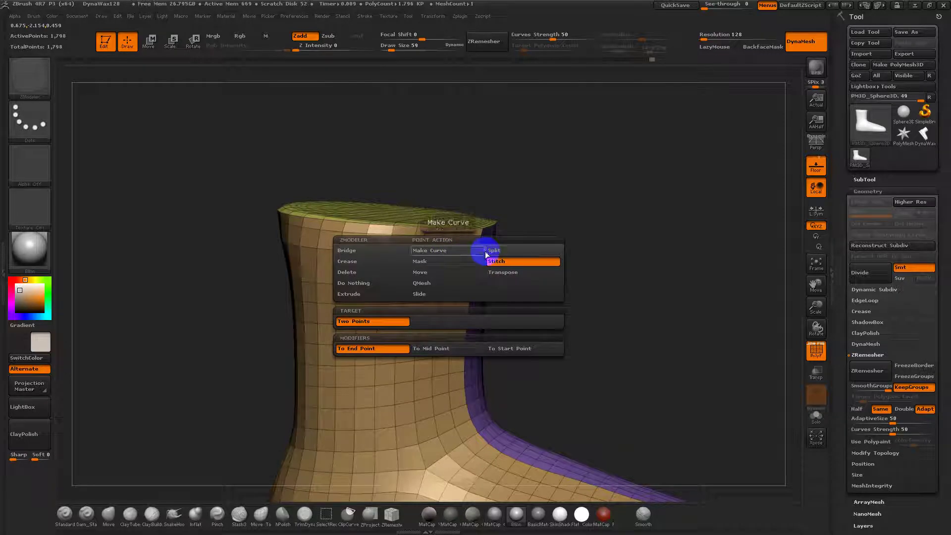
click(425, 293)
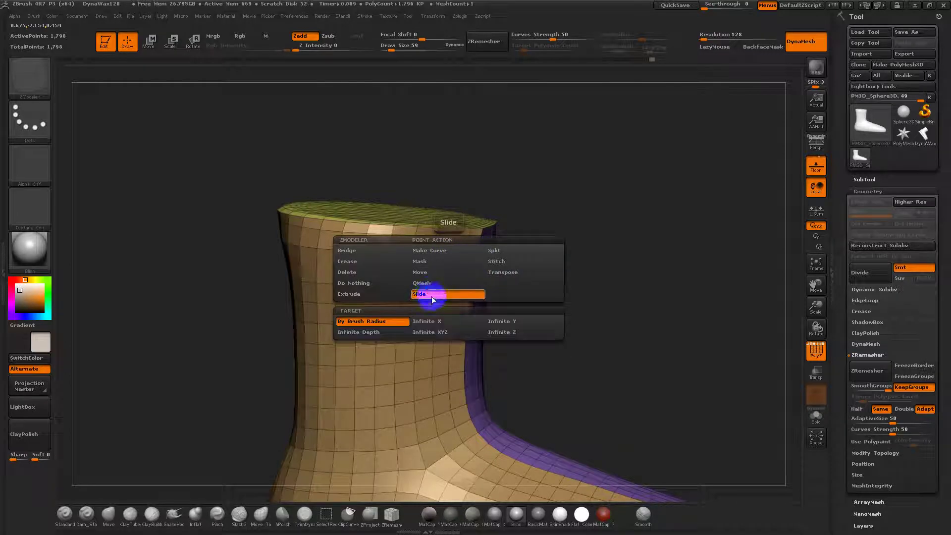
click(492, 260)
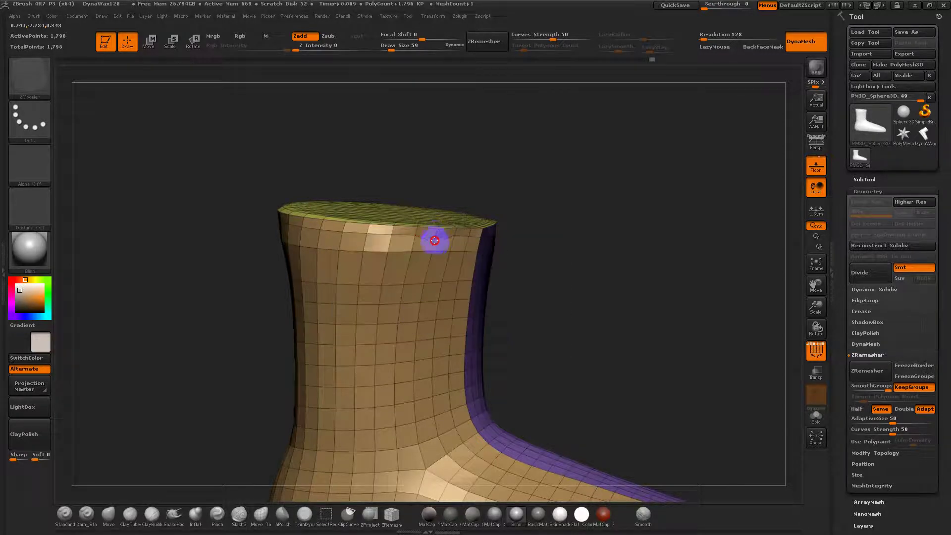
drag(434, 241, 436, 243)
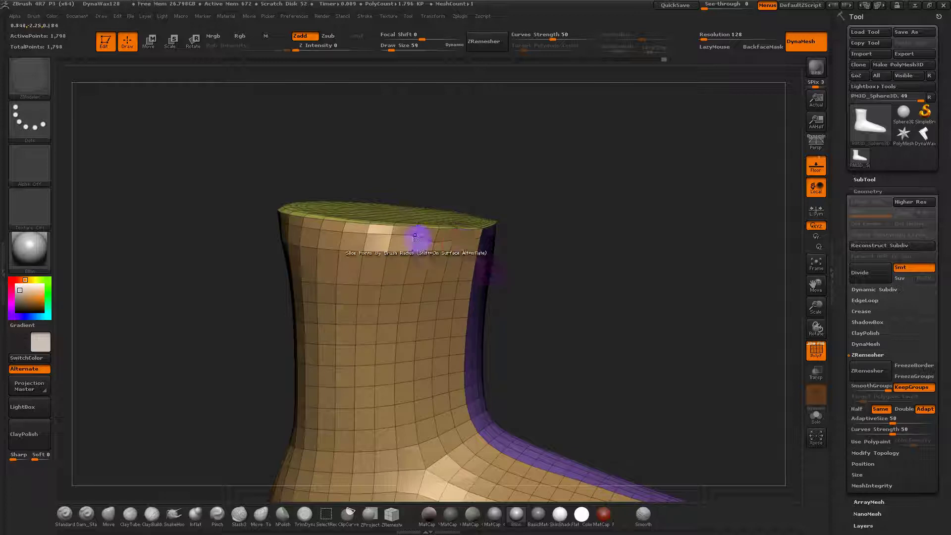
shift+drag(468, 243, 434, 264)
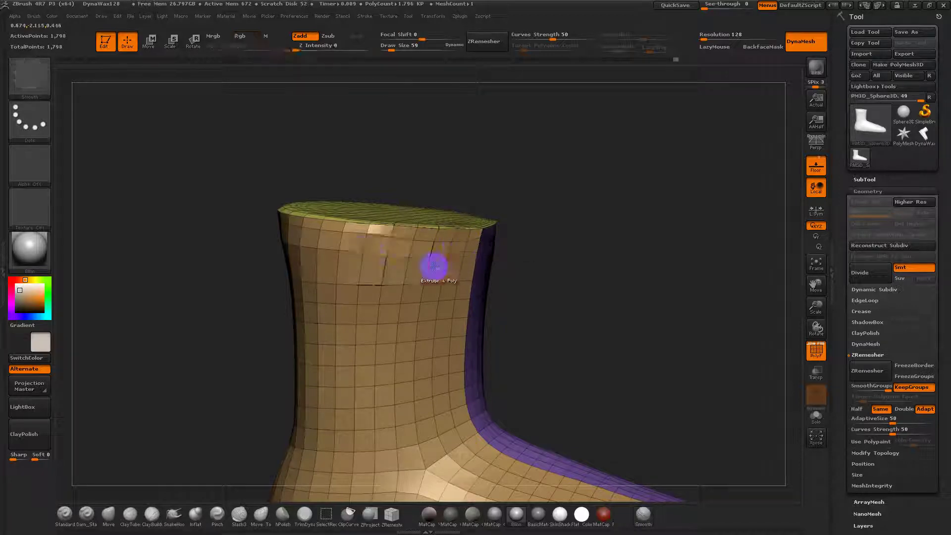
key(ctrl+z)
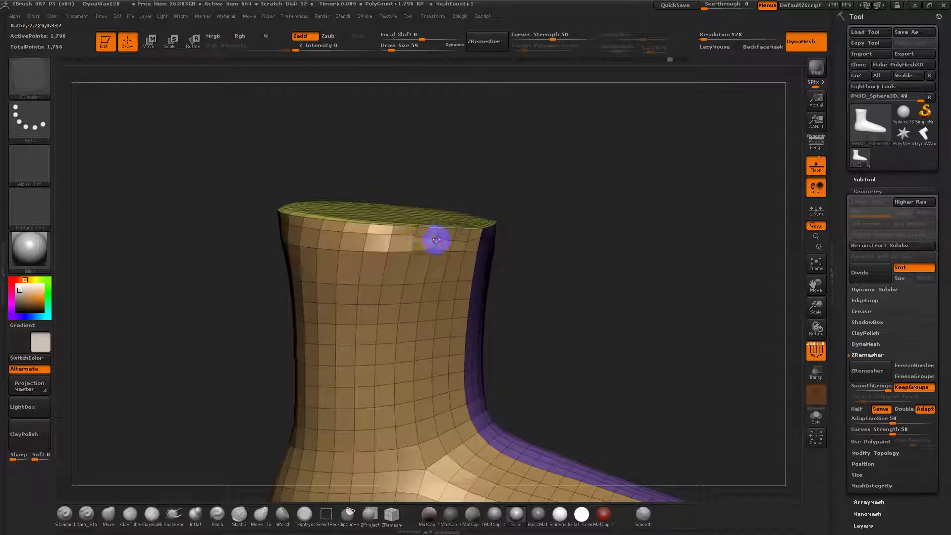
Set the ZModeler edge action to Slide and slide the complete edge loop just below the leg's rim.
key(space)
key(ctrl)
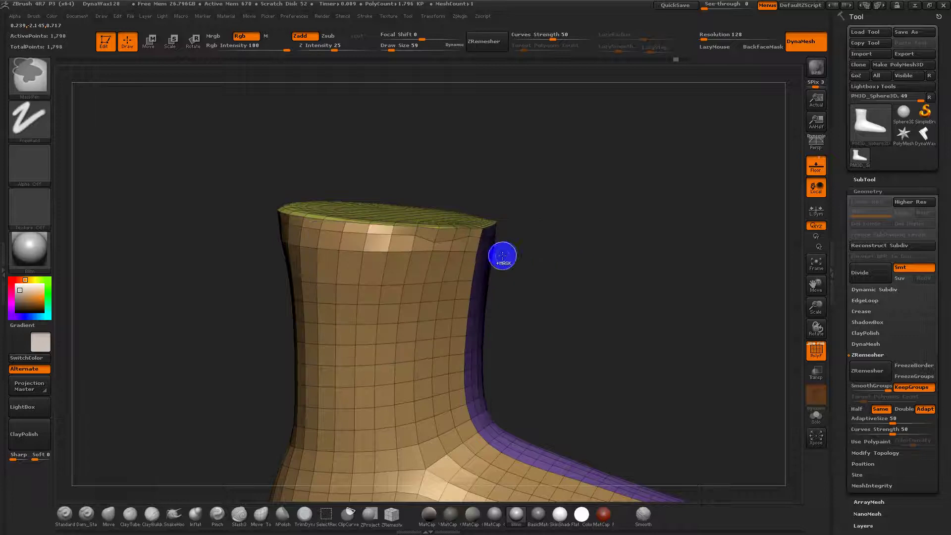
key(space)
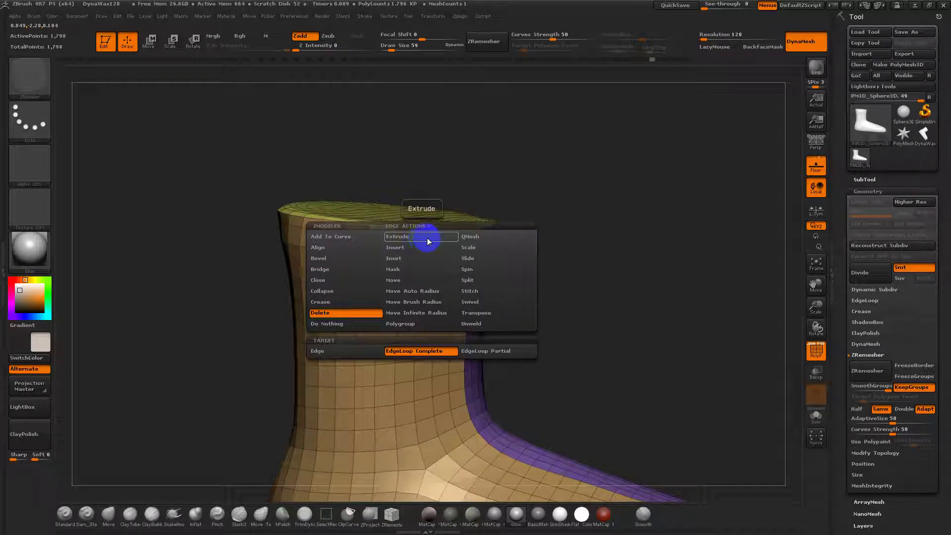
click(468, 258)
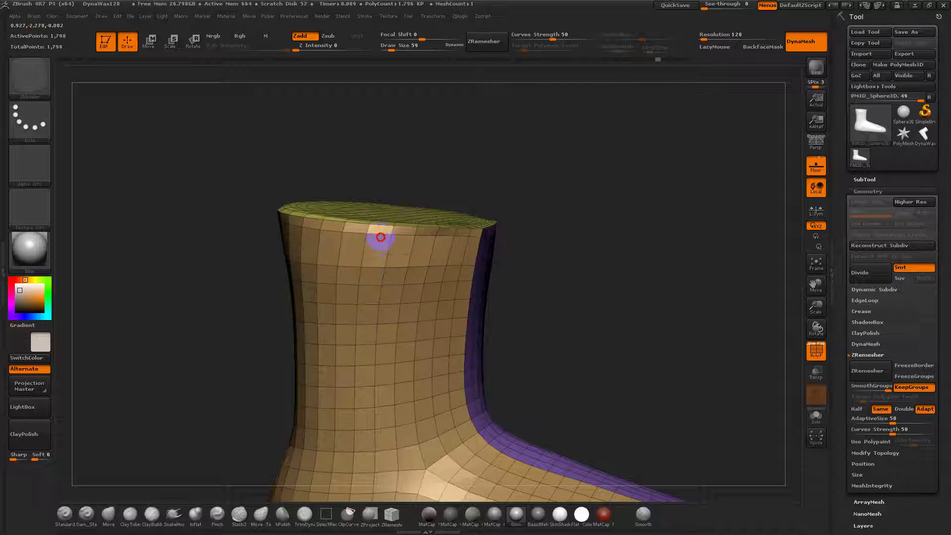
Set the ZModeler edge action to Delete and remove the crowded complete edge loops around the border of the leg's cap.
drag(579, 299, 628, 302)
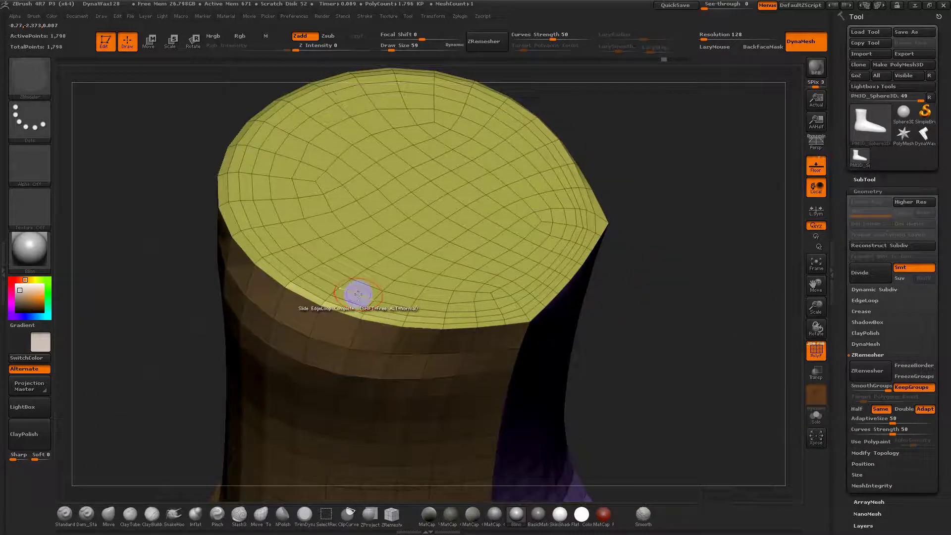
key(space)
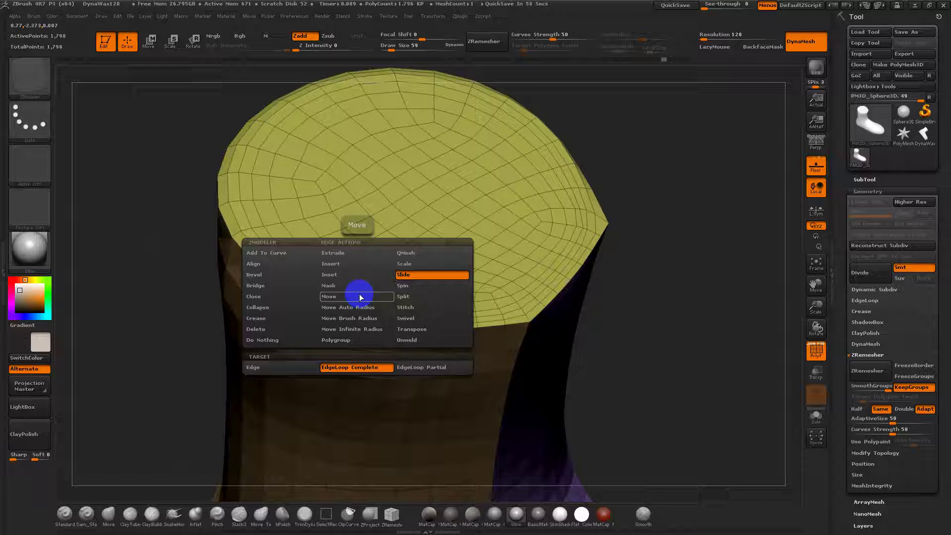
click(263, 329)
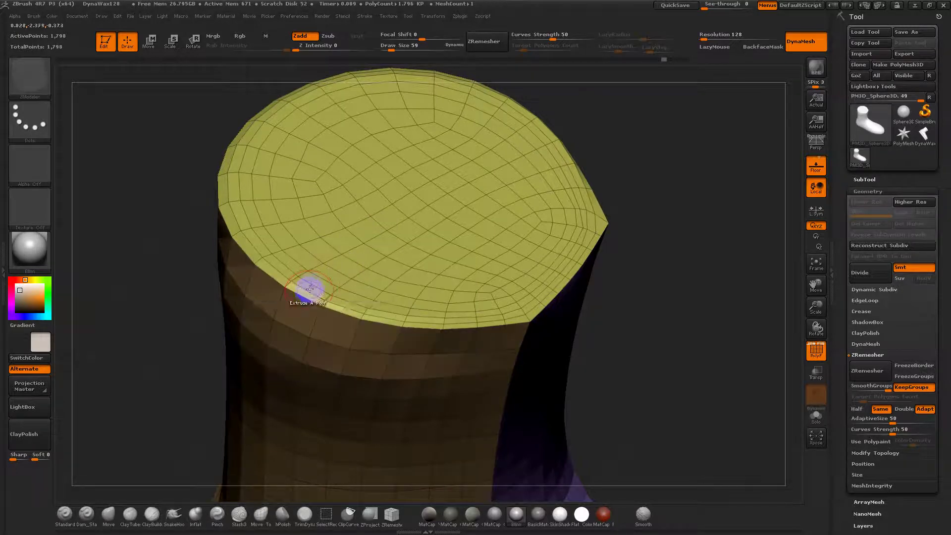
click(311, 287)
click(314, 288)
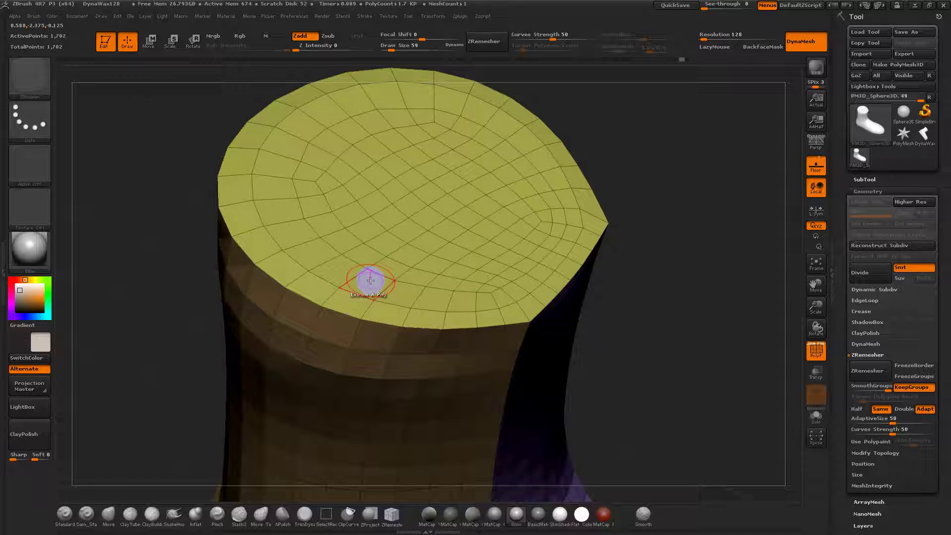
Set the ZModeler polygon action to Inset with target A Single Poly and modifier Inset Each Poly, and try it on the leg's cap.
key(space)
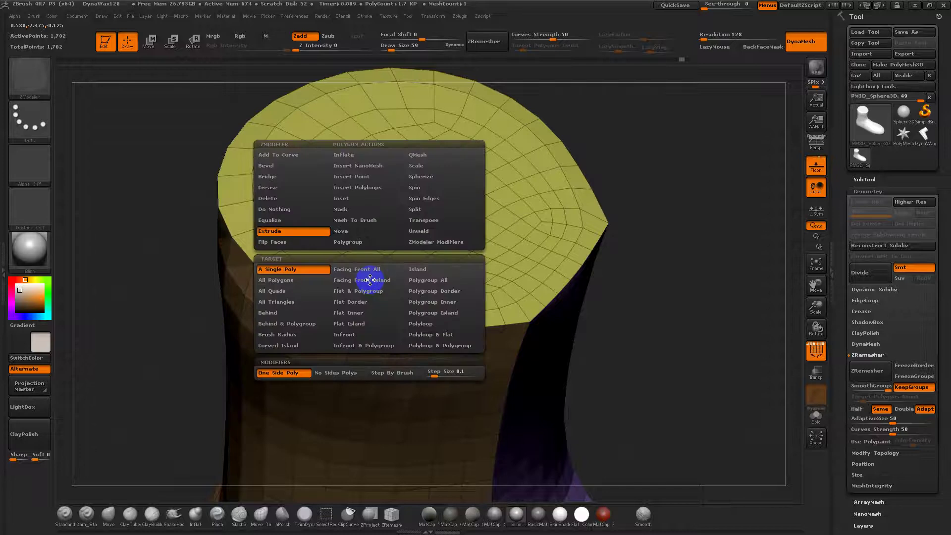
click(339, 199)
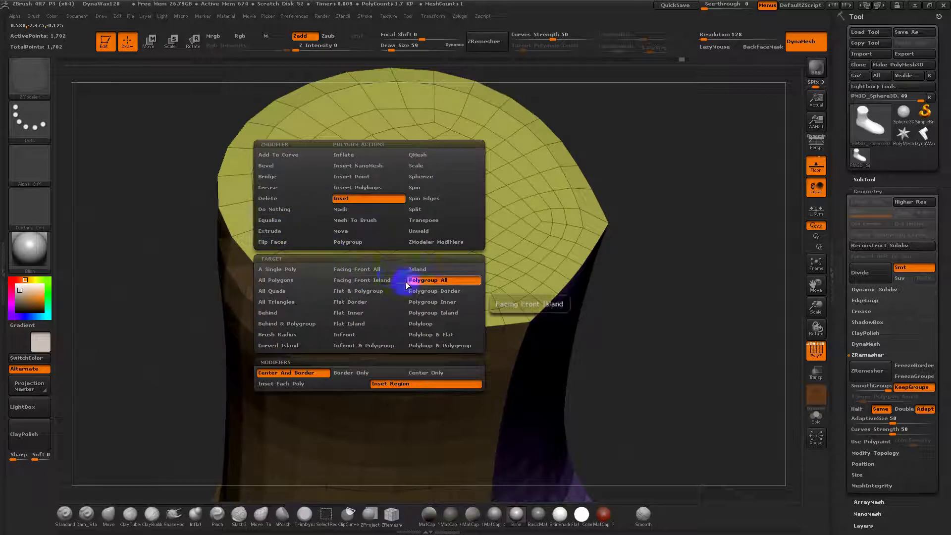
click(274, 270)
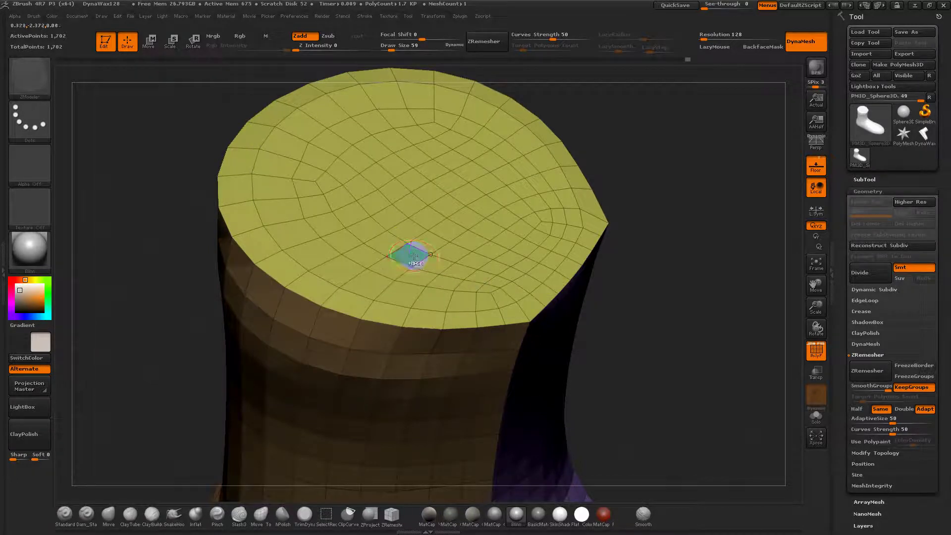
key(space)
click(335, 385)
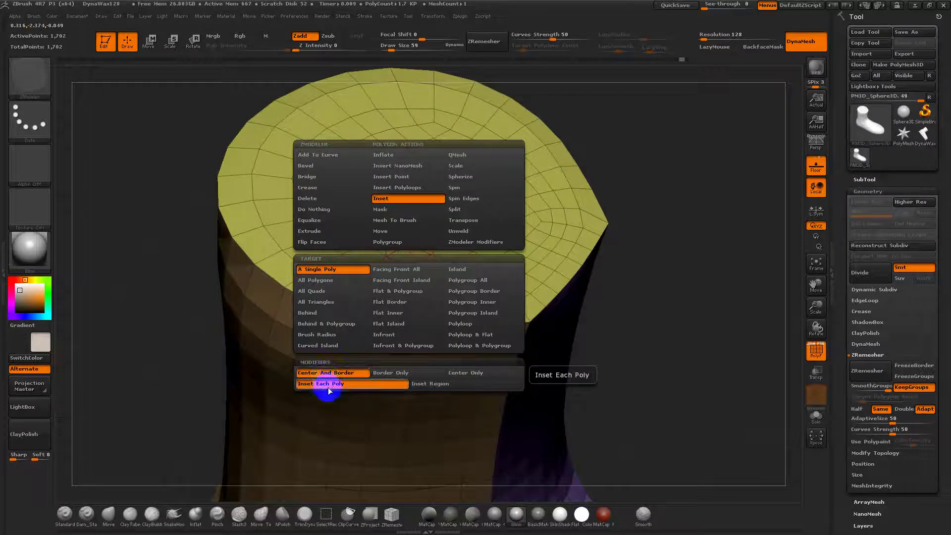
drag(313, 254, 277, 241)
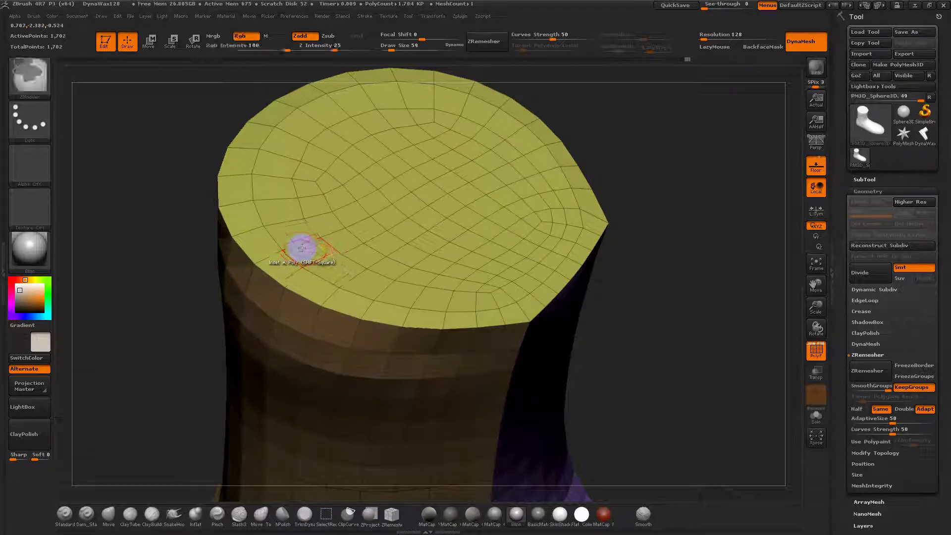
Change the Inset target to Polygroup All, try insetting each polygon of the leg's cap, and undo the inset.
key(space)
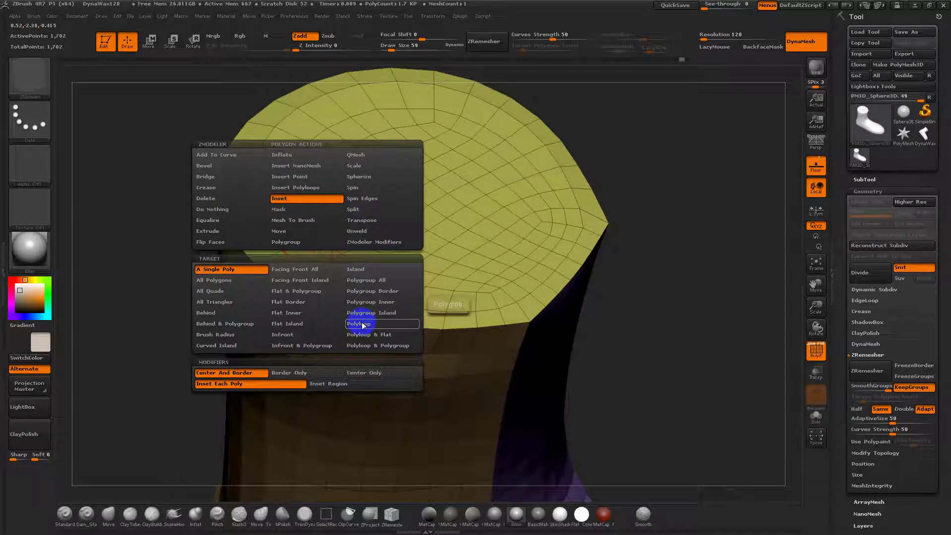
click(369, 282)
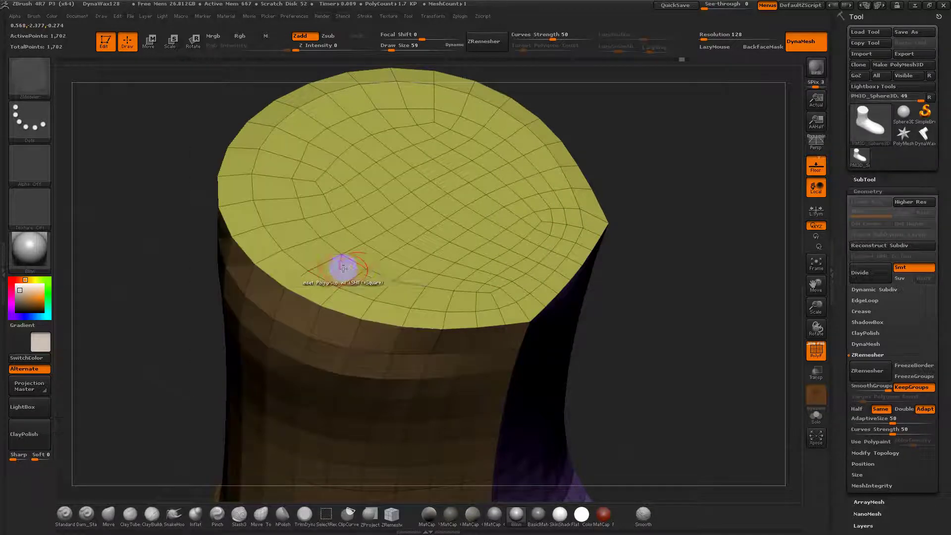
drag(340, 270, 327, 257)
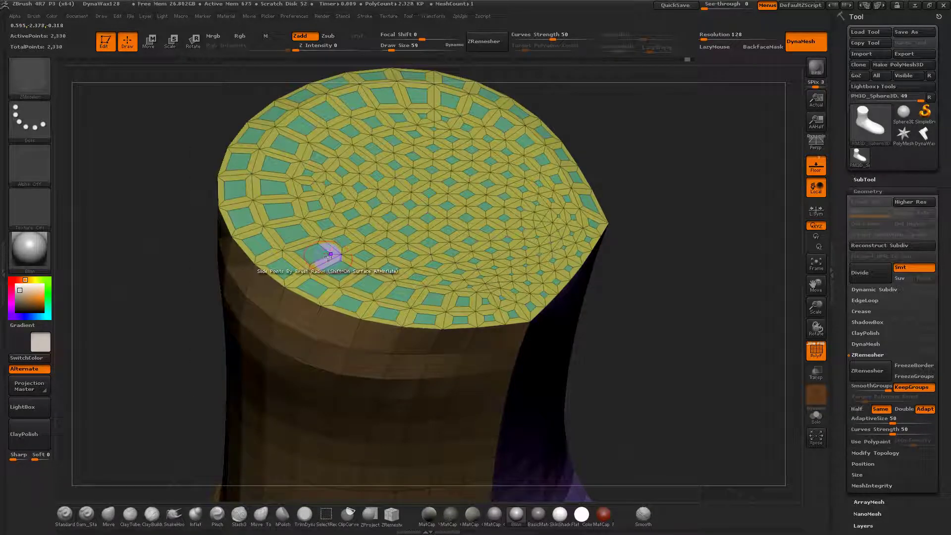
key(ctrl+z)
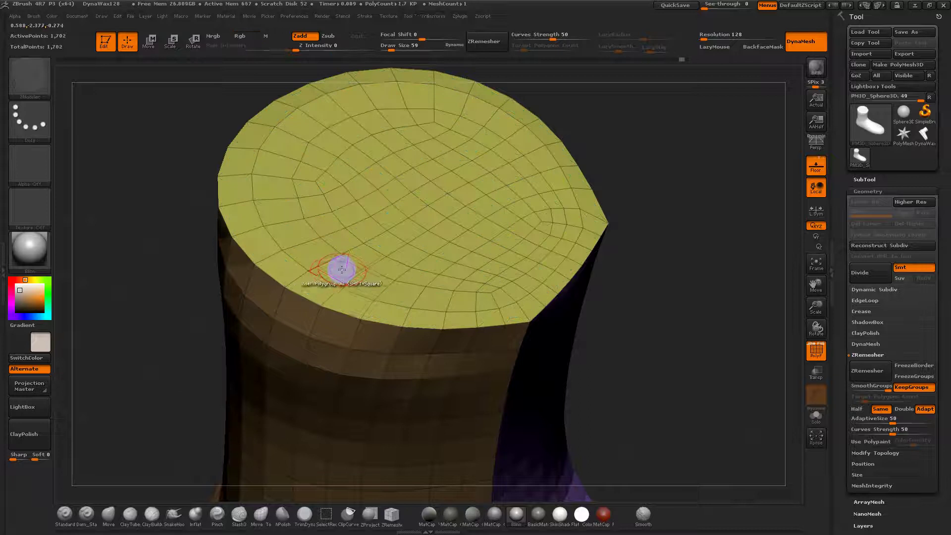
Switch the Inset modifier to Inset Region and inset the whole cap polygroup, leaving a narrow rim.
key(space)
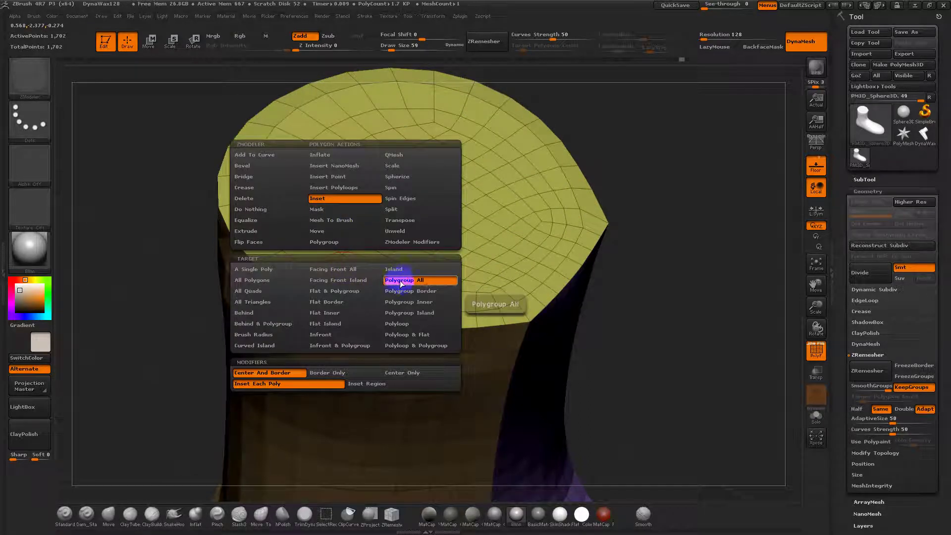
click(378, 388)
mouse_move(433, 298)
mouse_down()
mouse_move(414, 288)
mouse_move(427, 297)
mouse_move(417, 295)
mouse_up()
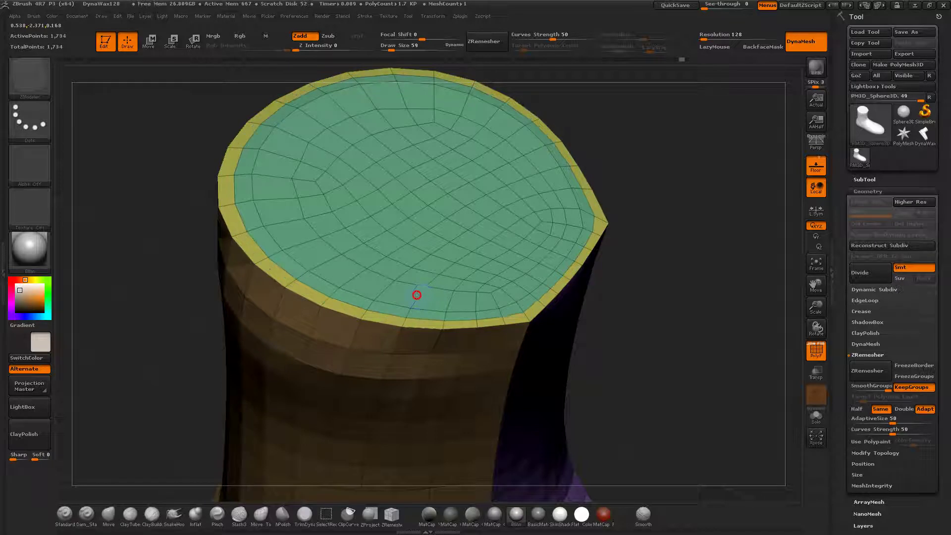
Set the ZModeler polygon action to Extrude with target Polygroup All and extrude the inner cap down into the leg.
right_click(408, 293)
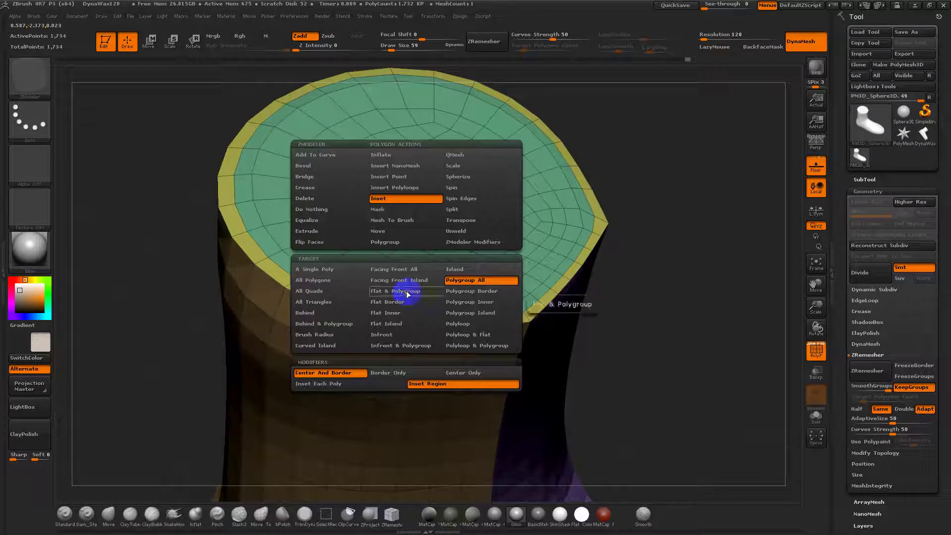
click(309, 222)
click(309, 231)
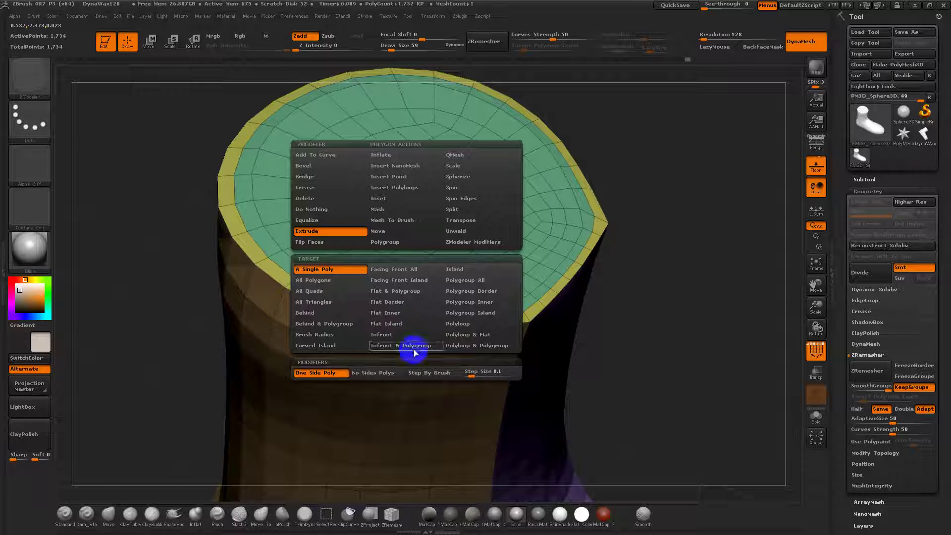
click(470, 281)
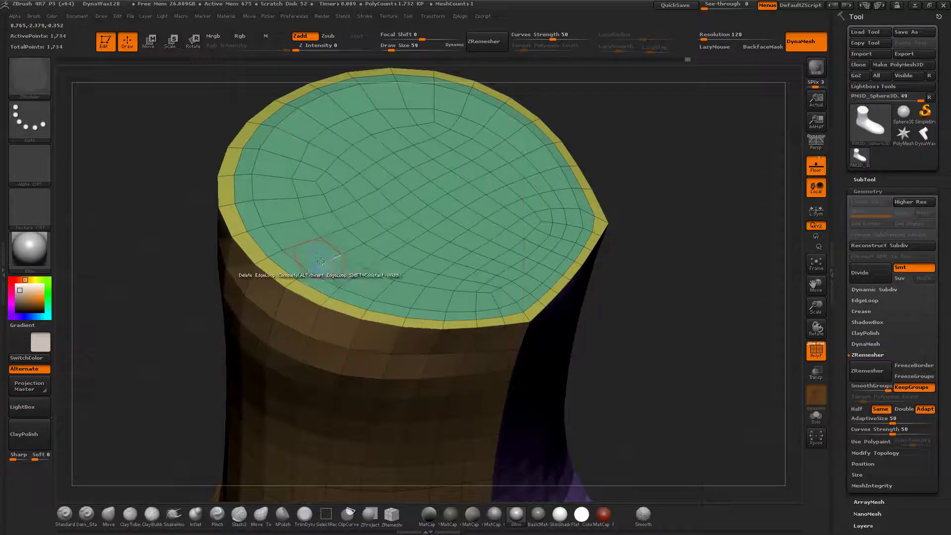
drag(319, 262, 553, 287)
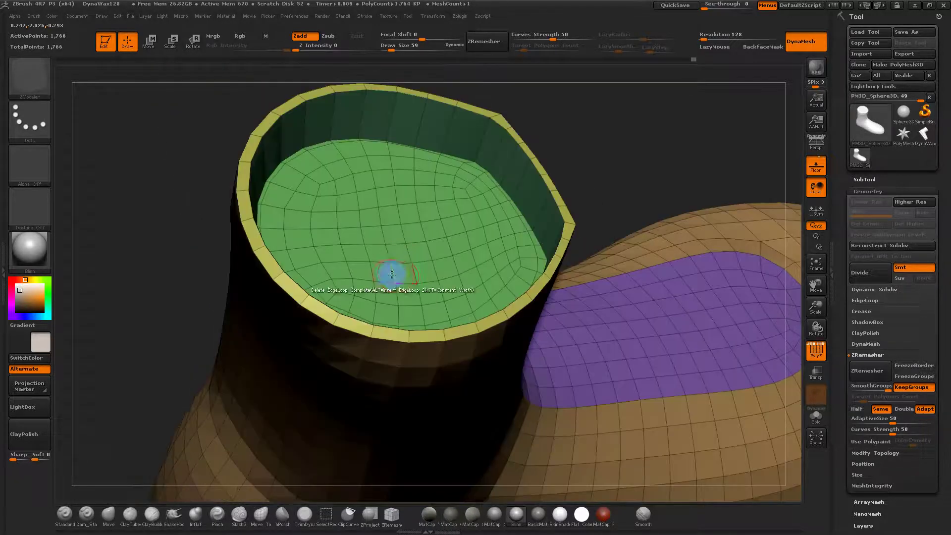
Set the ZModeler polygon action to Delete with target Polygroup All and delete the inner cap inside the leg.
key(space)
click(305, 198)
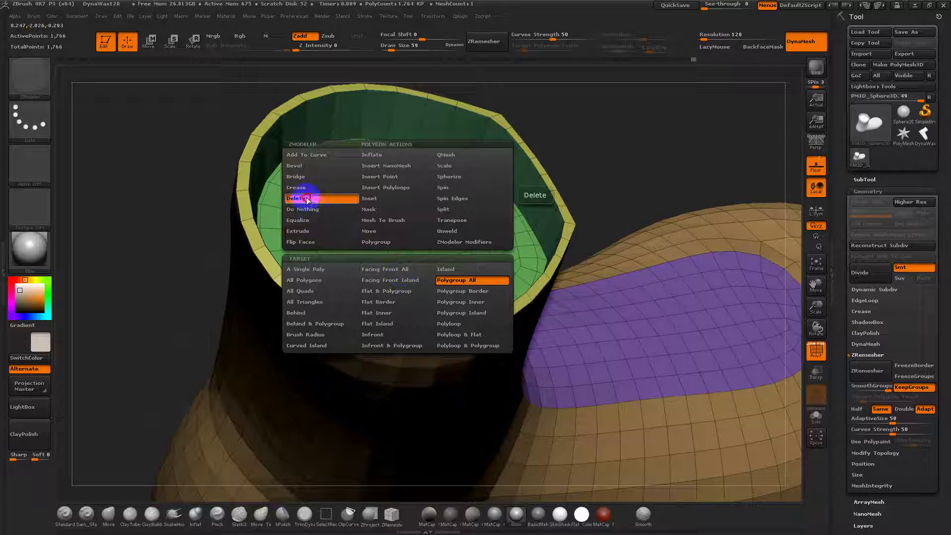
click(448, 281)
click(412, 251)
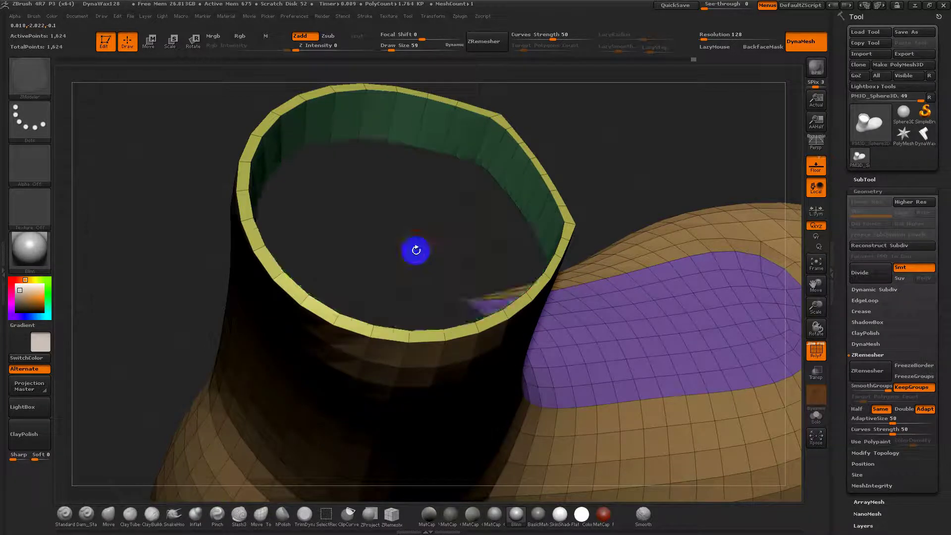
drag(548, 283, 553, 145)
mouse_move(520, 205)
mouse_down()
mouse_move(512, 211)
mouse_move(543, 162)
mouse_move(528, 217)
mouse_up()
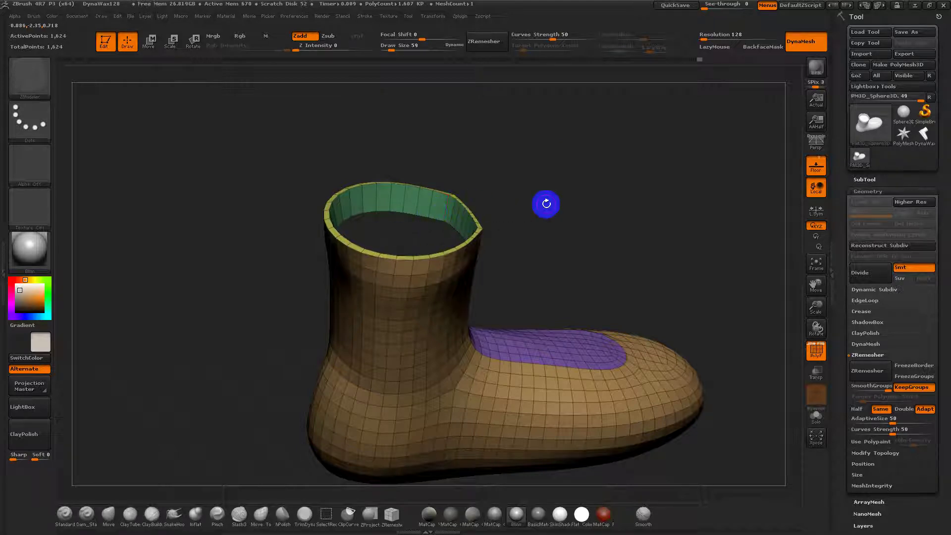
Set the ZModeler polygon action to Extrude with target Polygroup All and extrude the foot's bottom polygroup downward as a thick sole.
drag(538, 218, 678, 217)
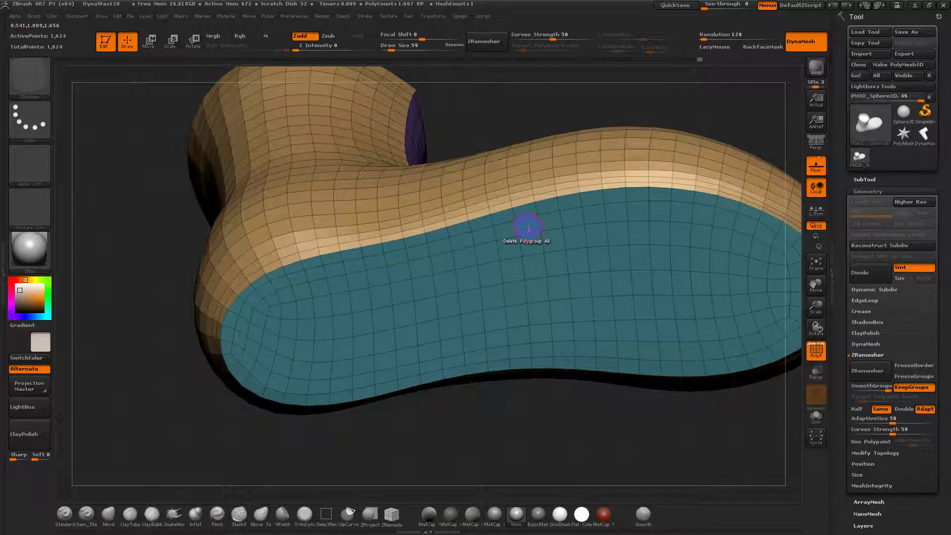
key(space)
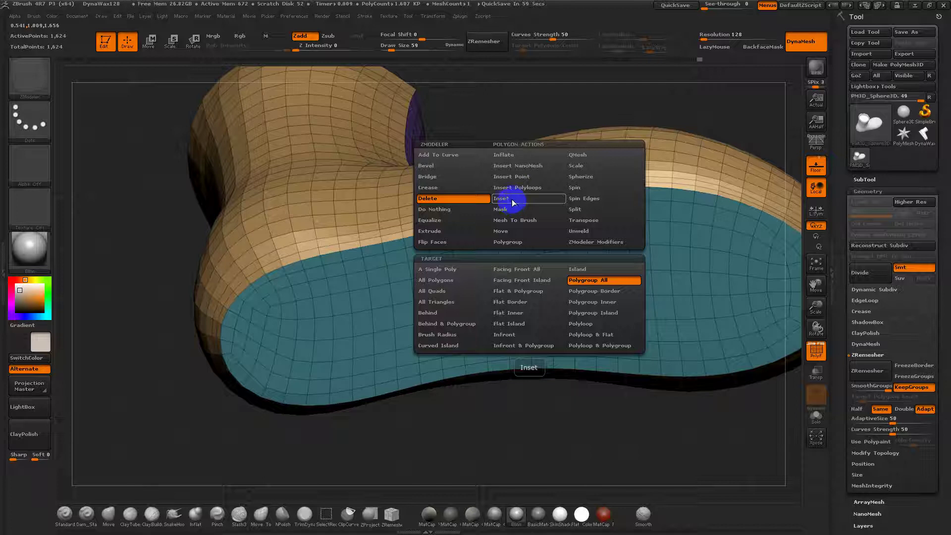
click(463, 231)
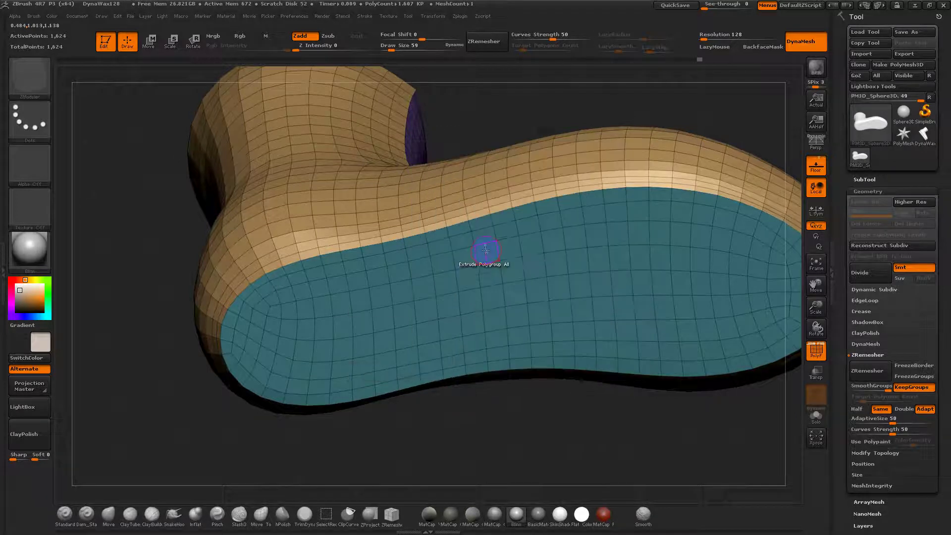
drag(486, 253, 504, 372)
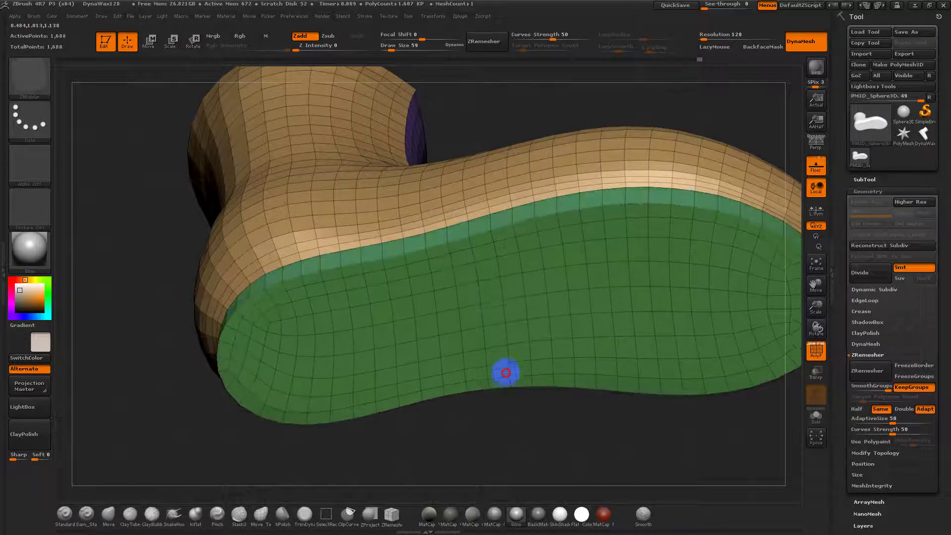
mouse_move(560, 440)
mouse_down()
mouse_move(573, 423)
mouse_move(474, 383)
mouse_move(455, 268)
mouse_up()
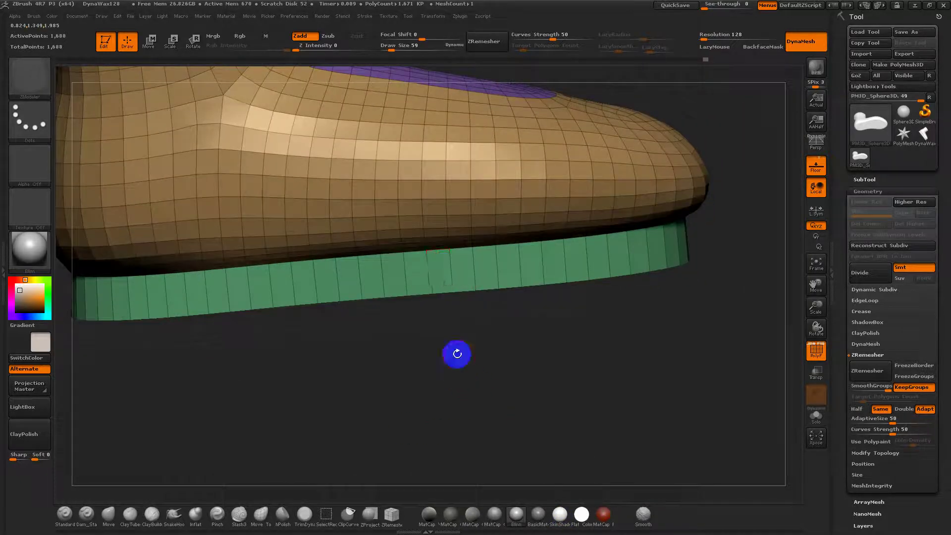
mouse_move(456, 352)
mouse_down()
mouse_move(463, 291)
mouse_move(414, 255)
mouse_up()
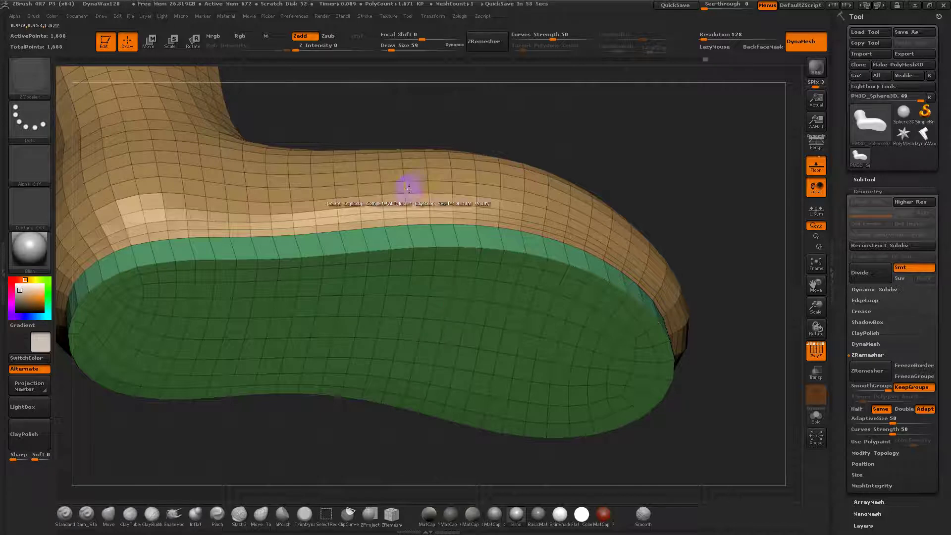
Try marking a small patch of polygons on the foot's side as a separate polygroup, and undo it.
key(ctrl+w)
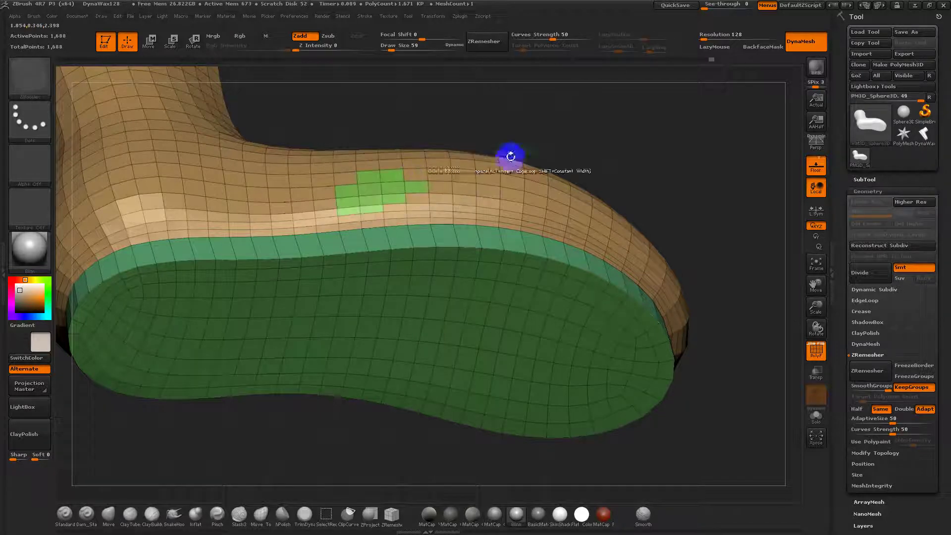
drag(573, 133, 580, 170)
drag(579, 111, 579, 152)
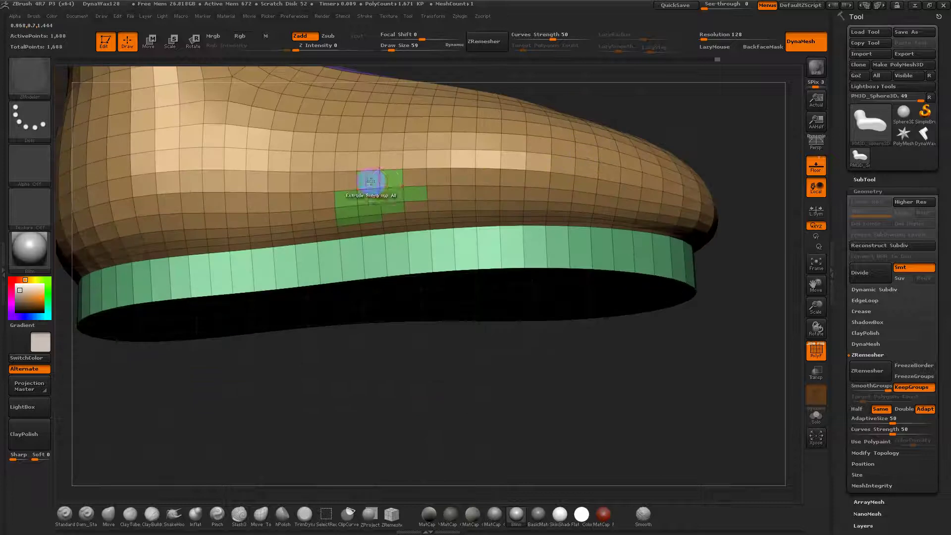
key(ctrl+z)
ctrl+drag(460, 377, 465, 383)
Isolate the sole's bottom face, assign it a new polygroup, and show the whole mesh again.
drag(462, 380, 463, 305)
key(ctrl+shift+alt)
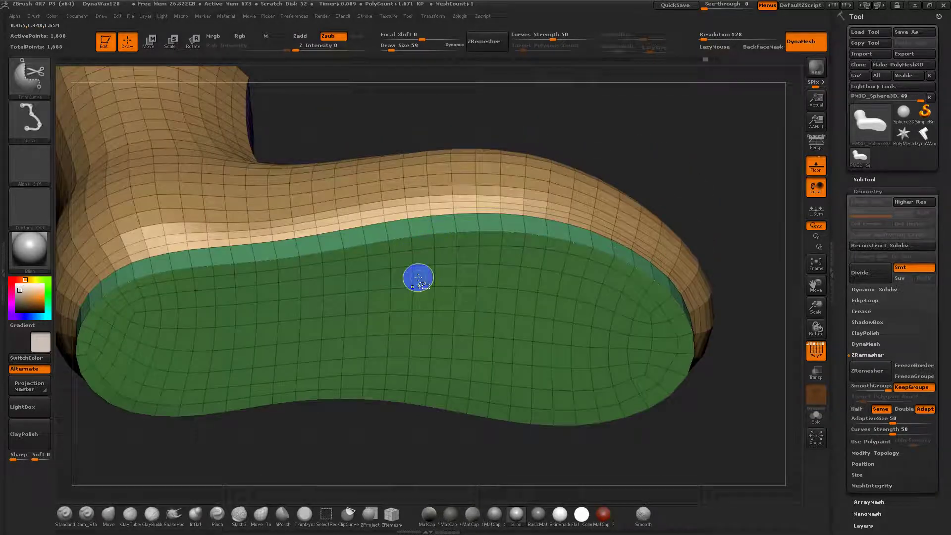
ctrl+shift+click(427, 276)
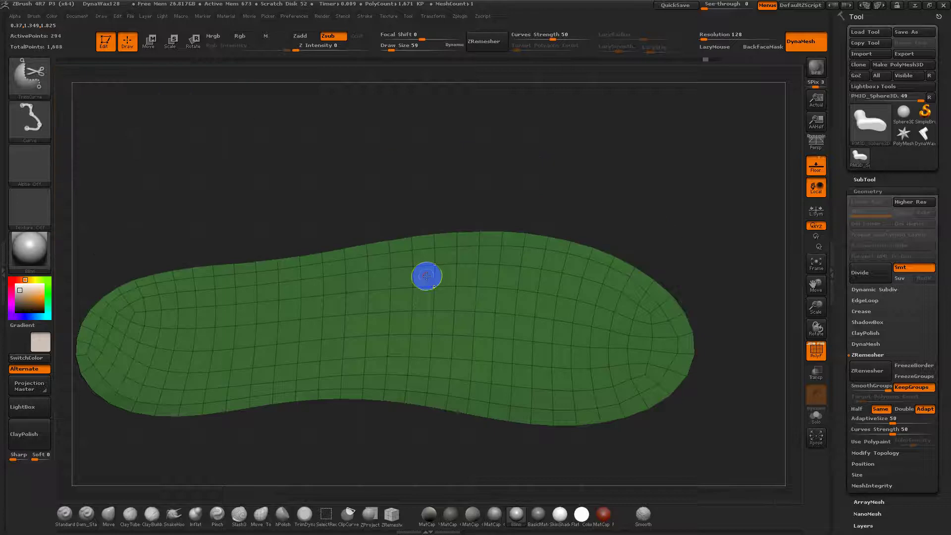
key(ctrl+w)
ctrl+shift+click(707, 203)
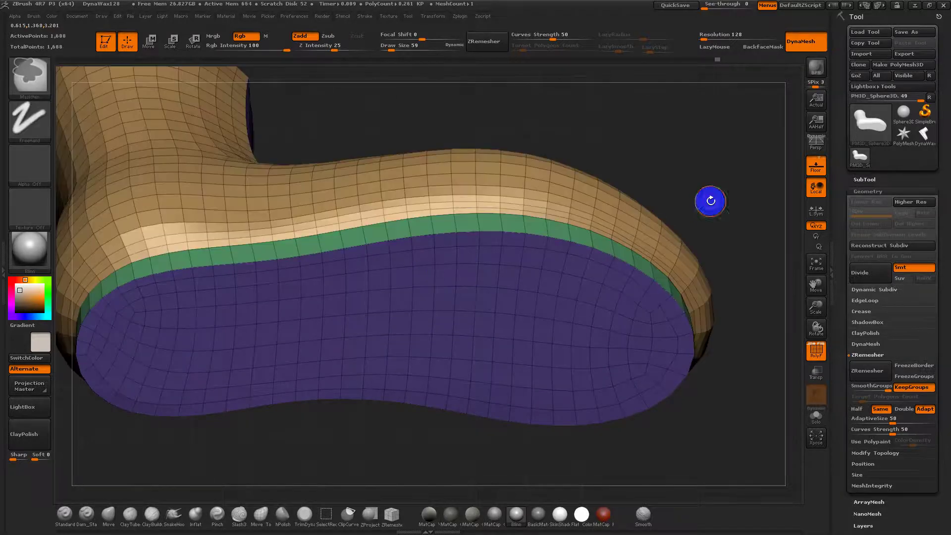
Hide the foot's upper polygroups to inspect the sole's side band and the remaining groups, and unhide everything.
mouse_move(709, 199)
mouse_down()
mouse_move(720, 227)
mouse_move(726, 200)
mouse_up()
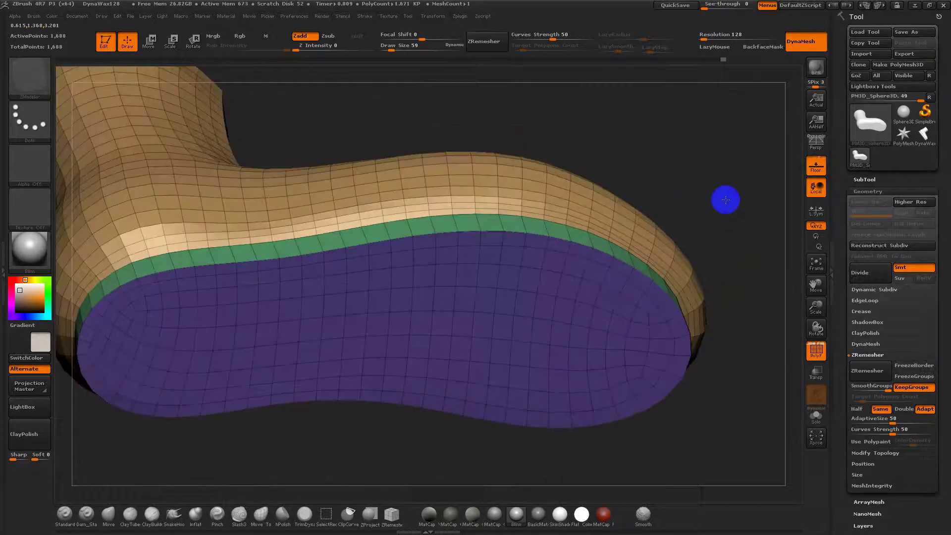
ctrl+alt+shift+click(408, 233)
ctrl+alt+shift+click(408, 228)
ctrl+alt+shift+click(417, 203)
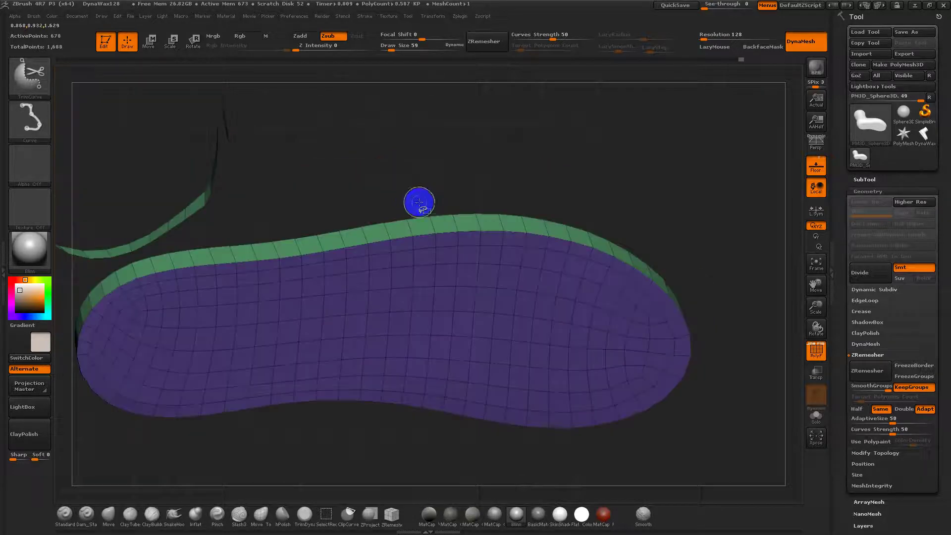
ctrl+shift+click(538, 167)
Extrude the polygroup of the sole's side band outward with ZModeler so the sole is wider.
drag(675, 183, 654, 208)
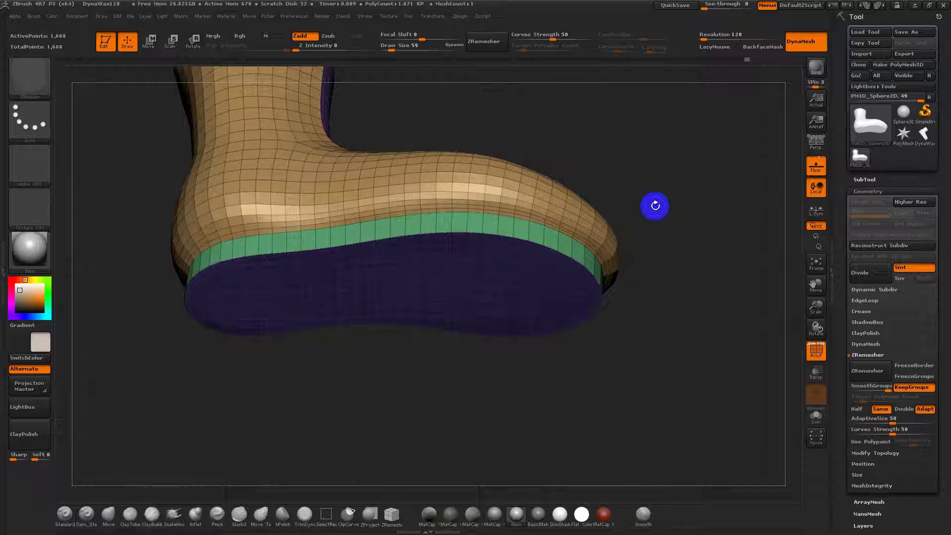
drag(655, 206, 634, 200)
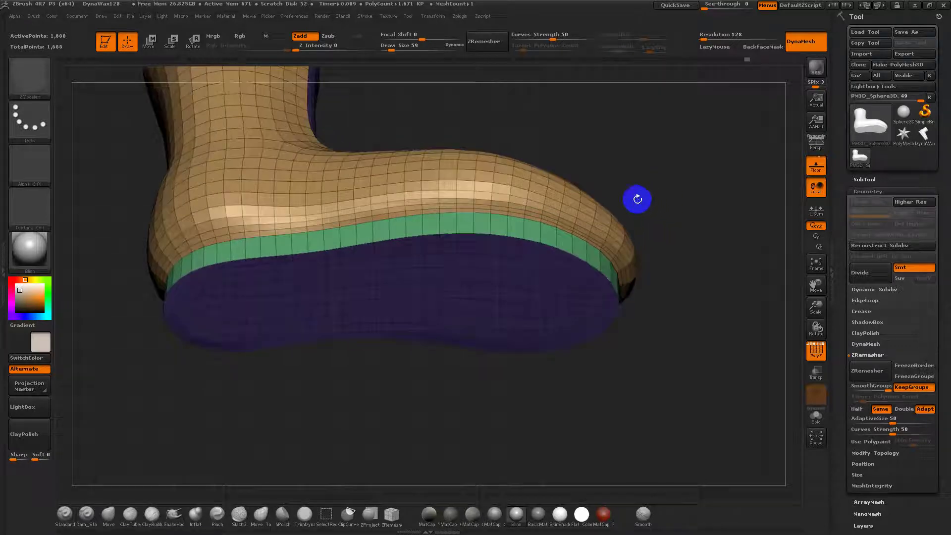
click(485, 375)
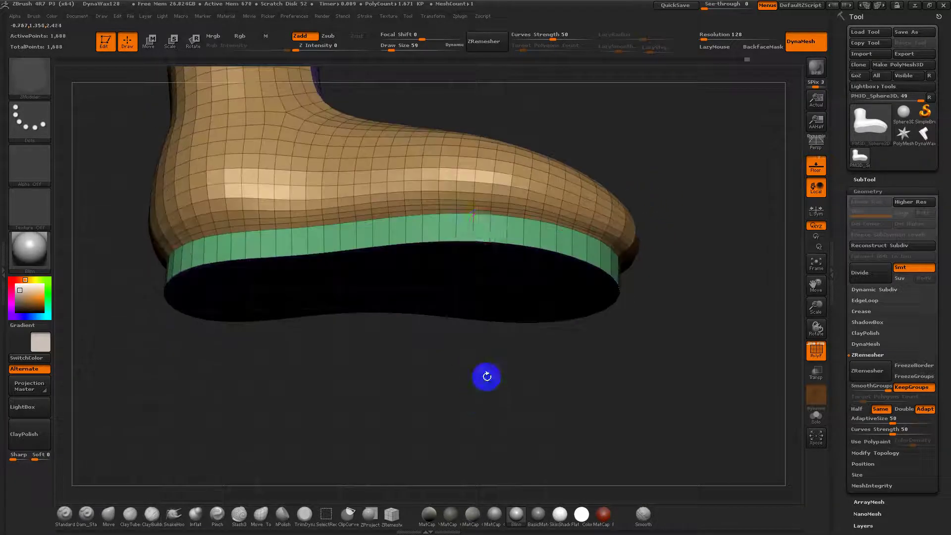
drag(481, 225, 447, 194)
drag(457, 333, 606, 402)
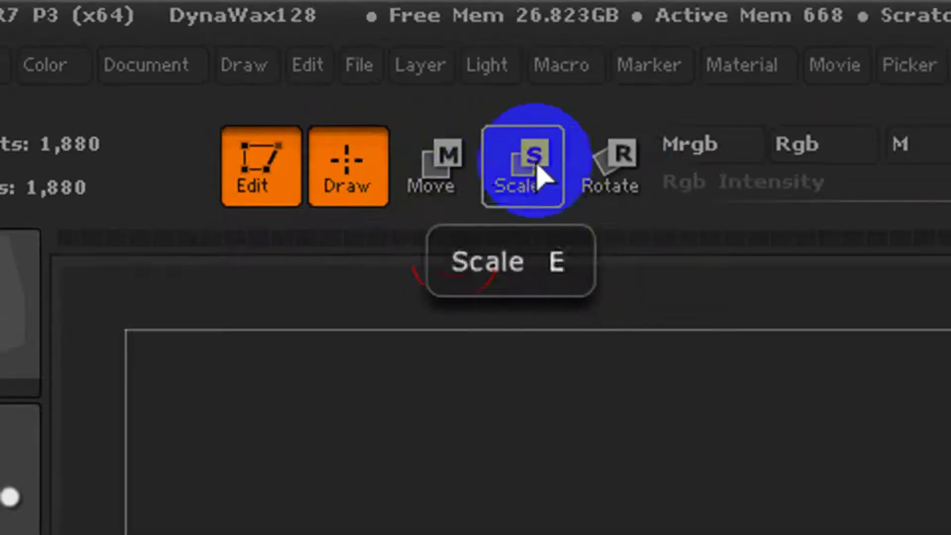
Choose the Move brush with a Draw Size of 873 and nudge the foot's middle down toward the sole.
click(446, 169)
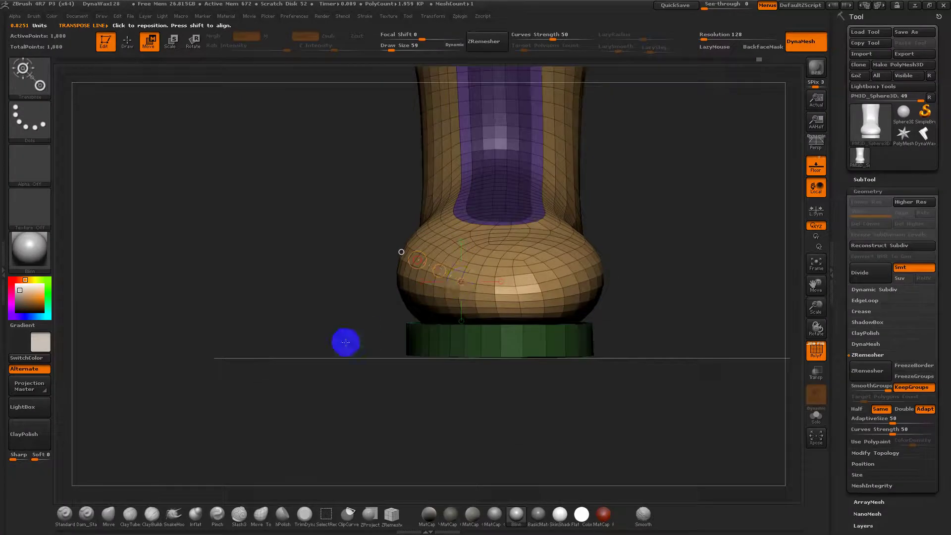
mouse_move(343, 340)
mouse_down()
mouse_move(397, 333)
mouse_move(355, 347)
mouse_up()
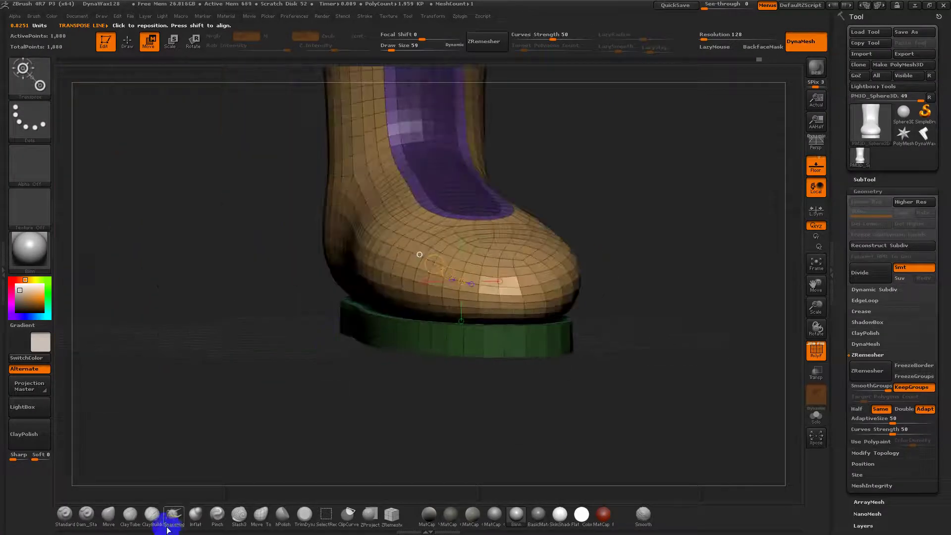
click(108, 514)
key(s)
mouse_move(406, 288)
mouse_down()
mouse_move(392, 301)
mouse_move(364, 295)
mouse_up()
drag(293, 331, 327, 332)
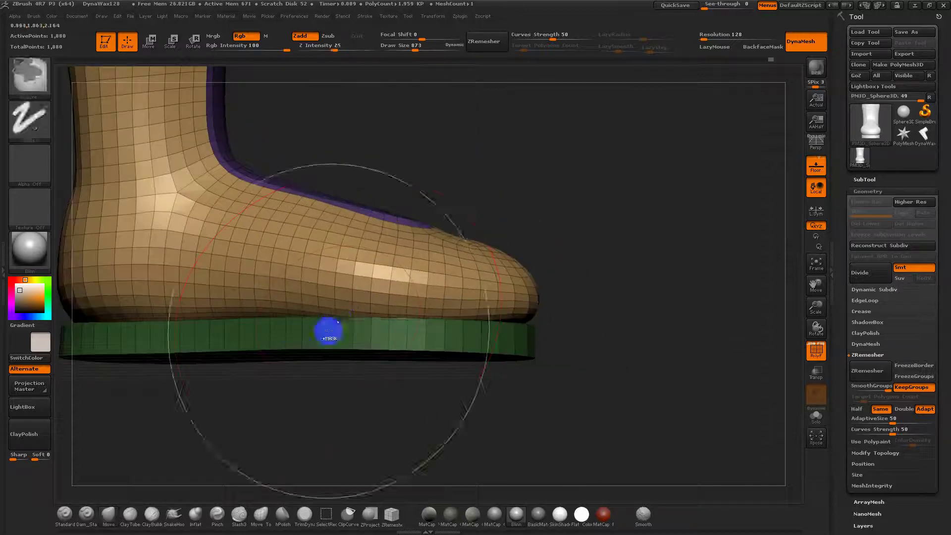
drag(303, 299, 302, 309)
drag(244, 302, 244, 307)
mouse_move(383, 438)
alt+mouse_down()
mouse_move(525, 444)
mouse_move(461, 462)
alt+mouse_up()
drag(262, 286, 261, 293)
drag(257, 353, 289, 344)
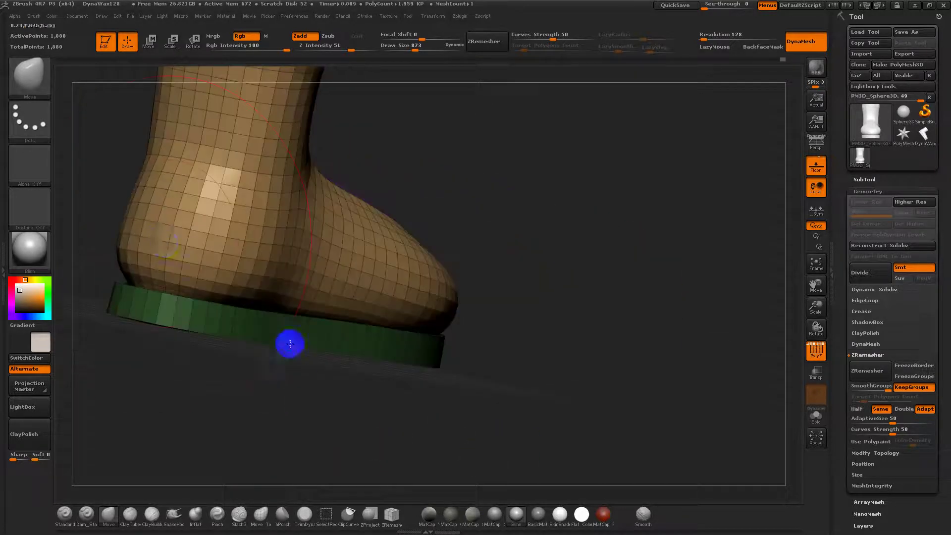
Reshape the heel, the opposite side of the foot and the toe area with the Move brush.
drag(164, 238, 149, 261)
mouse_move(118, 364)
mouse_down()
mouse_move(196, 362)
mouse_move(299, 315)
mouse_move(580, 376)
mouse_up()
drag(258, 280, 257, 284)
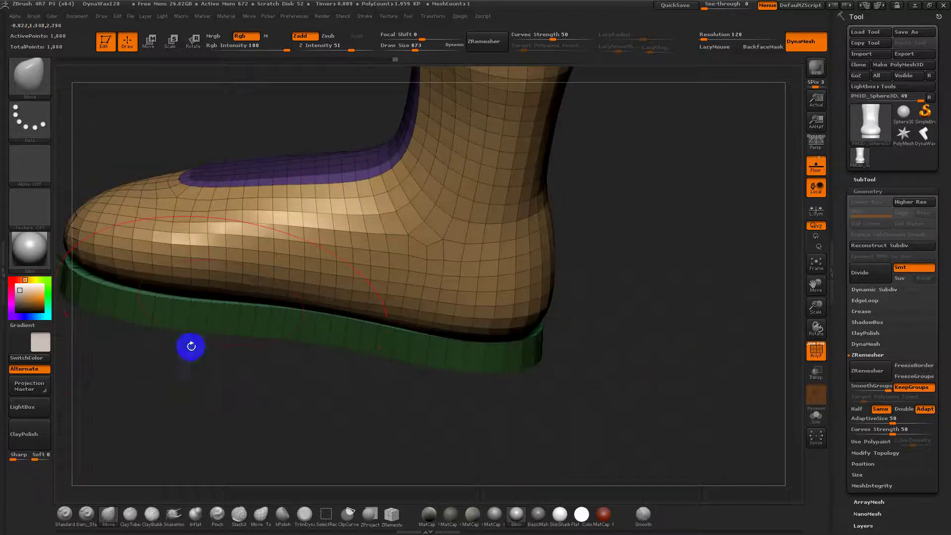
drag(171, 364, 208, 358)
drag(131, 279, 124, 268)
drag(539, 297, 650, 352)
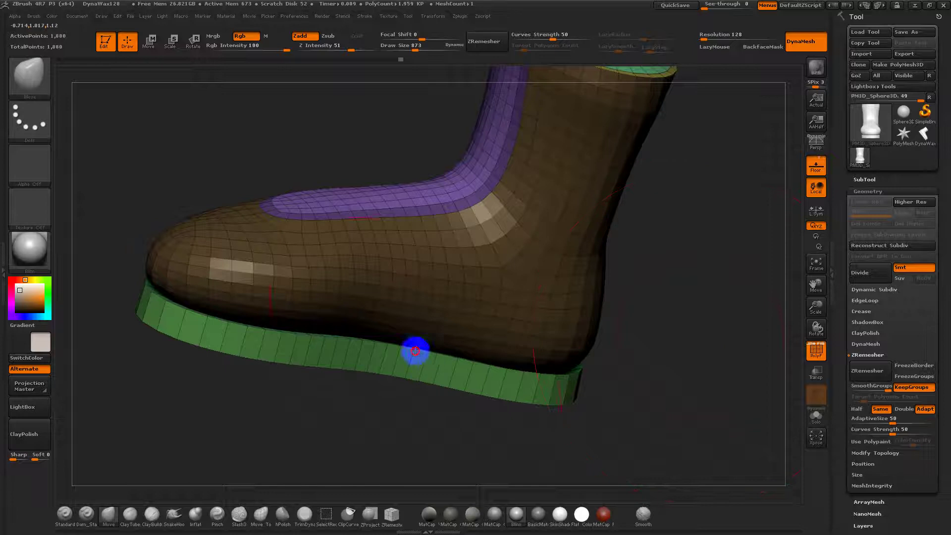
Try nudging the sole's arch upward, undo it, and push the foot slightly down below the instep panel.
drag(415, 351, 414, 344)
key(ctrl+z)
drag(404, 218, 402, 229)
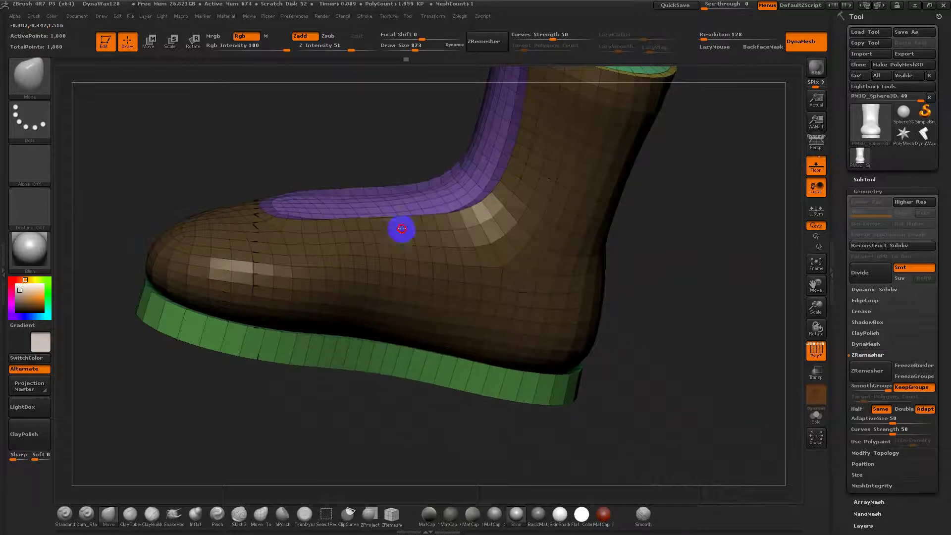
drag(231, 109, 334, 234)
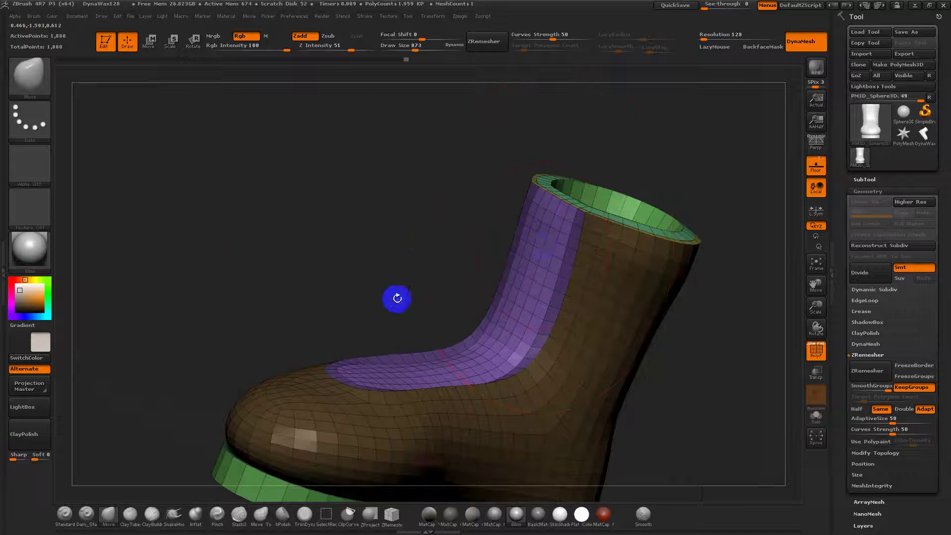
key(ctrl)
mouse_move(388, 195)
mouse_down()
mouse_move(357, 259)
mouse_move(353, 215)
mouse_move(314, 269)
mouse_move(304, 308)
mouse_move(357, 185)
mouse_move(387, 199)
mouse_up()
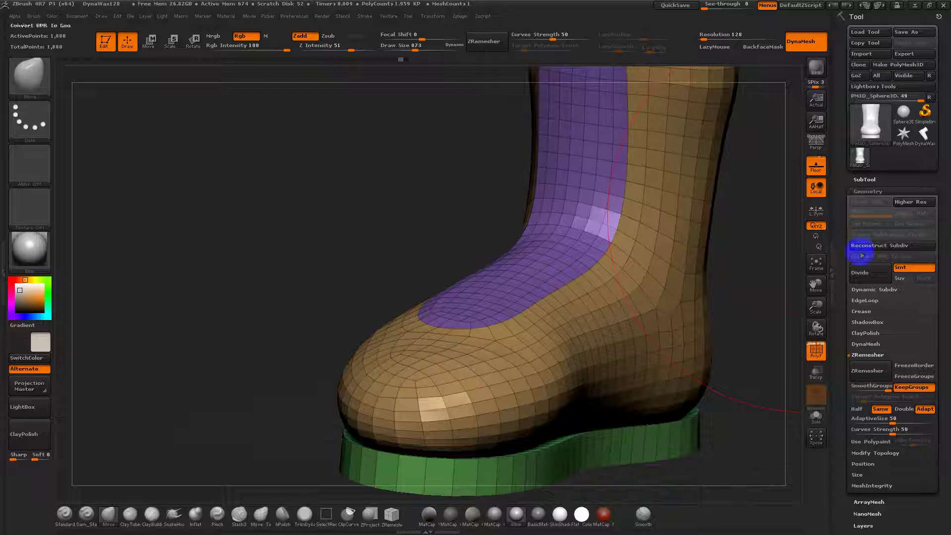
Set the Move brush's Draw Size to 371.
key(s)
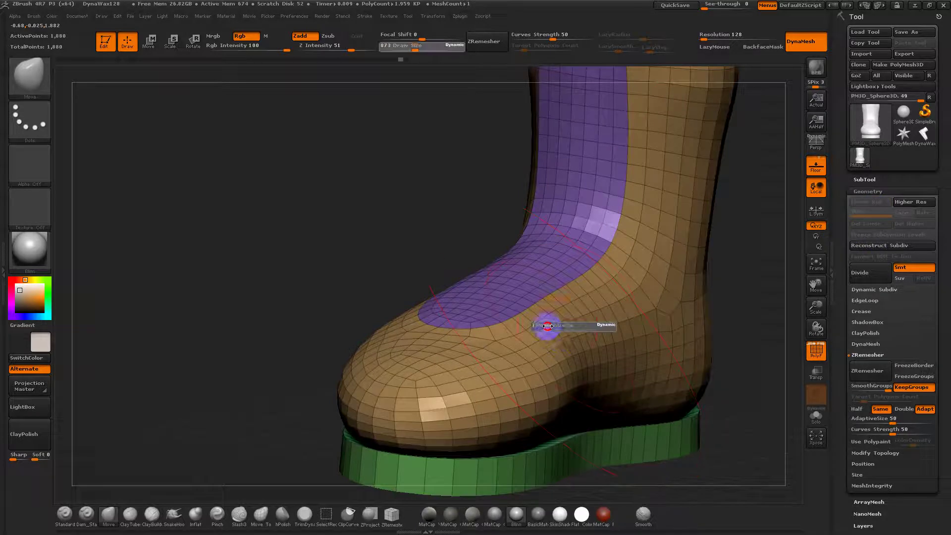
alt+drag(737, 332, 637, 306)
drag(724, 304, 763, 302)
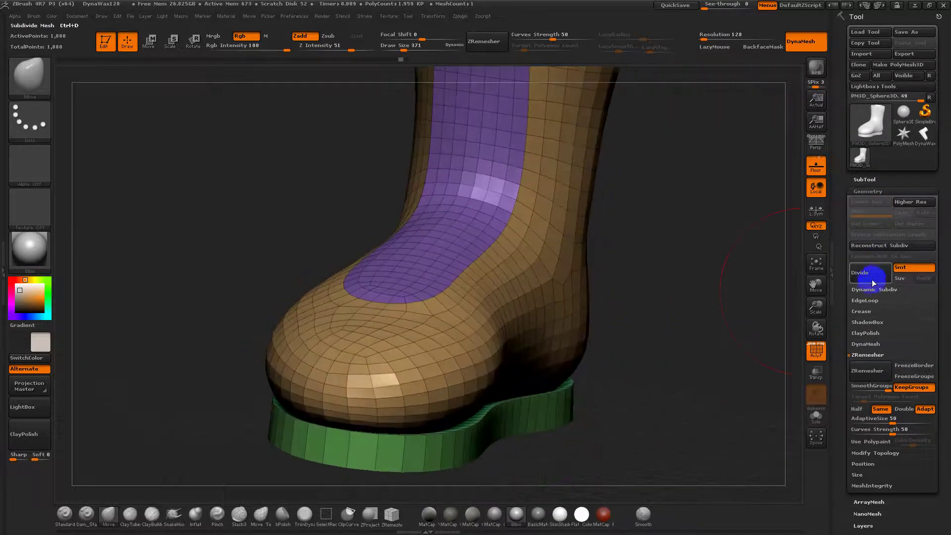
Try subdividing the boot mesh up to SDiv 4, and return it to the undivided low-poly mesh.
click(880, 281)
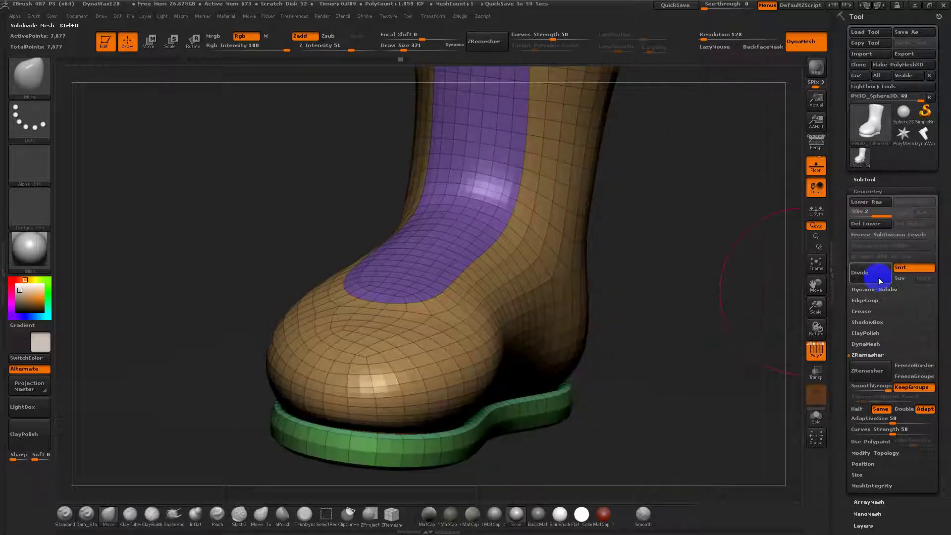
click(880, 281)
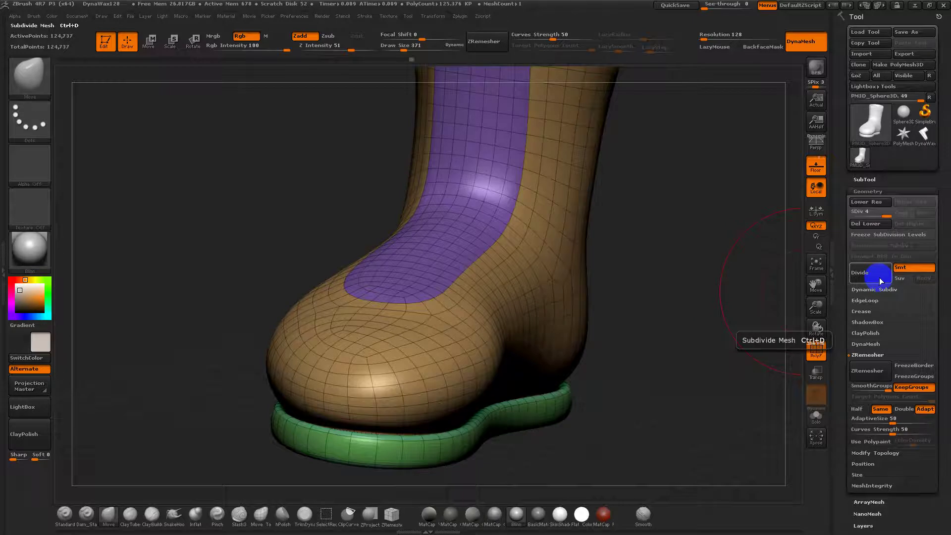
key(shift+d)
key(shift+d)
key(shift+d)
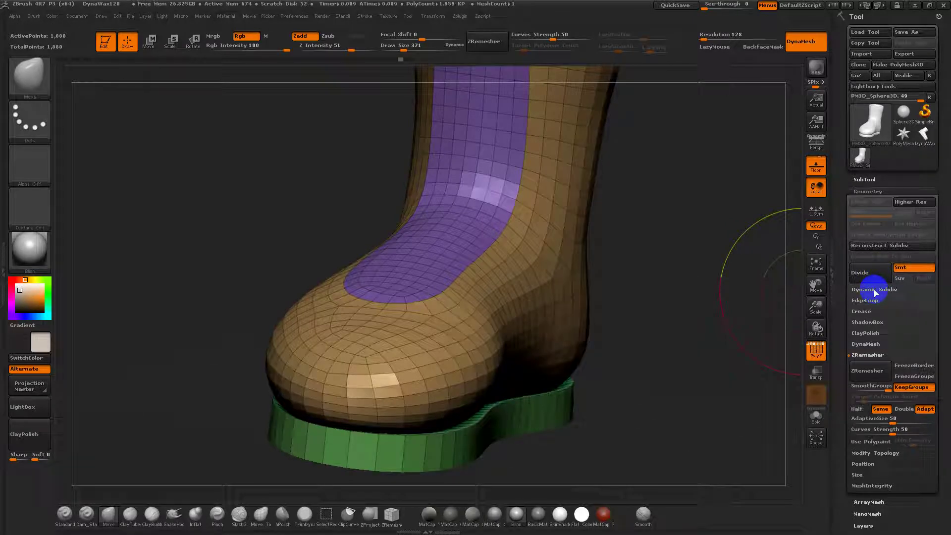
Try subdividing the boot mesh up to SDiv 3, and restore the undivided low-poly mesh.
click(875, 290)
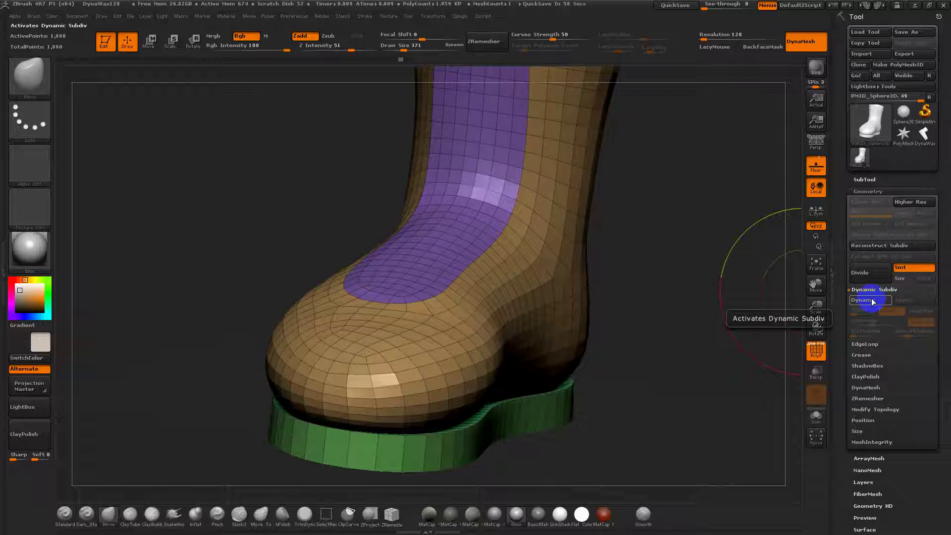
click(873, 274)
click(873, 274)
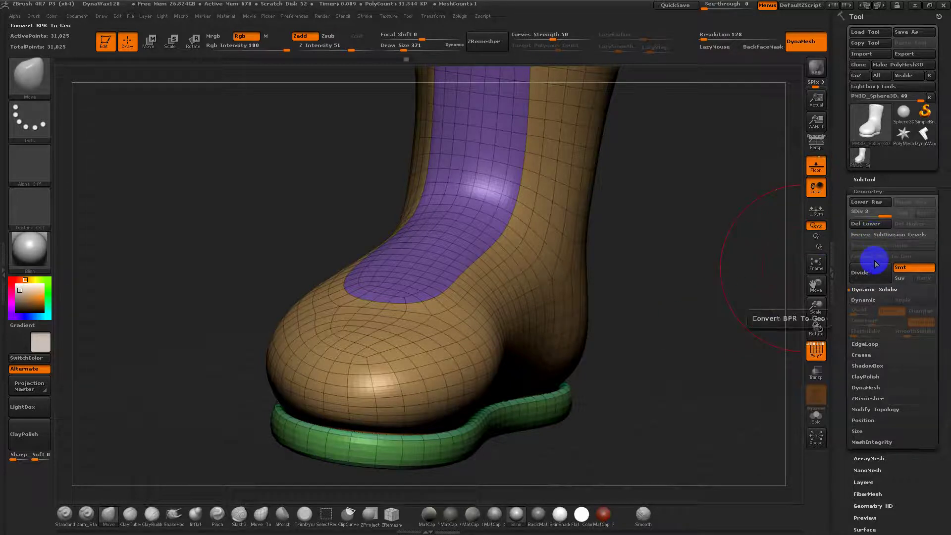
key(shift+d)
key(shift+d)
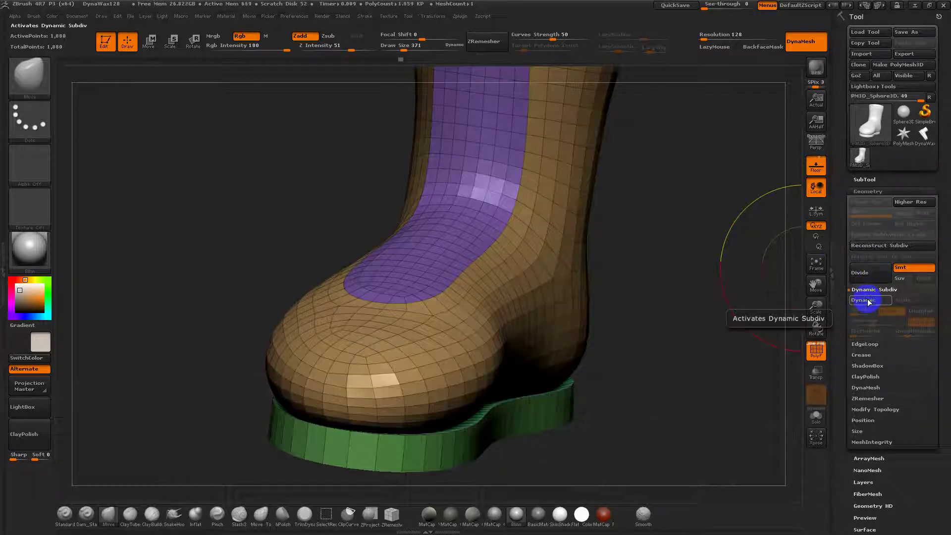
Try to activate Dynamic Subdiv on the low-poly boot mesh.
click(867, 301)
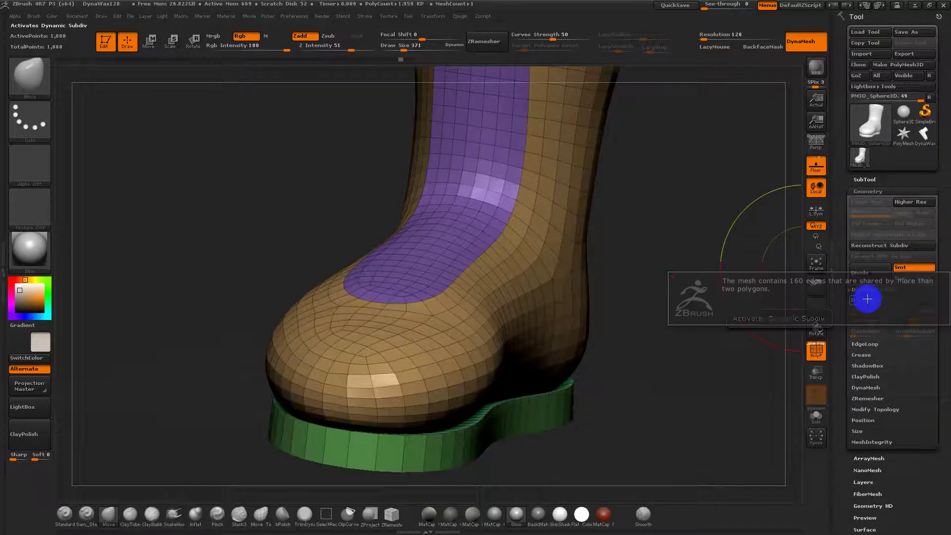
click(707, 294)
click(691, 272)
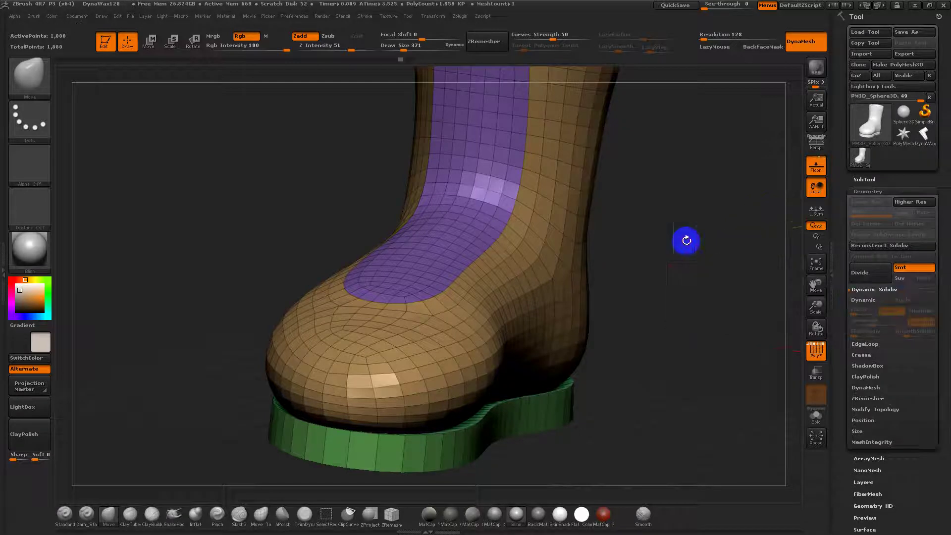
Repair the boot mesh with Fix Mesh, and activate Dynamic Subdiv to preview the smoothed top opening and sole.
click(862, 442)
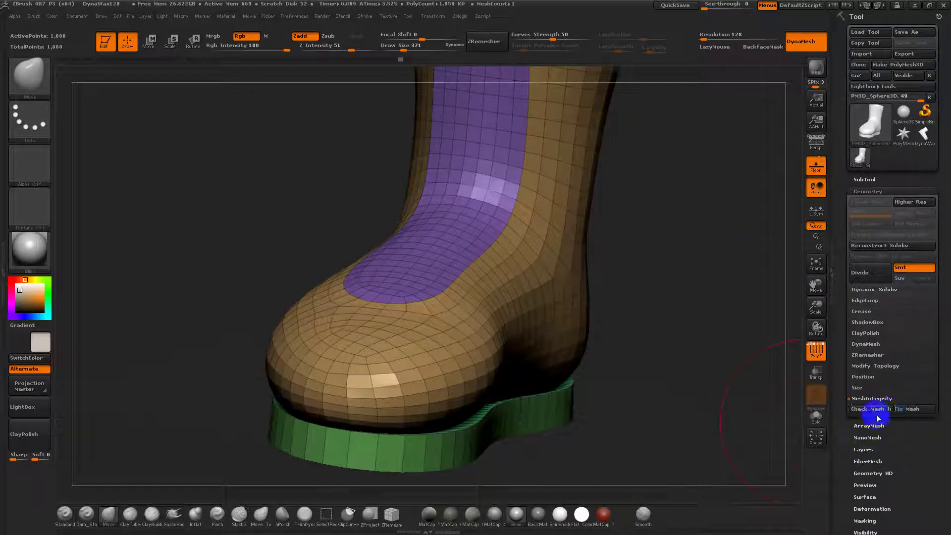
click(902, 409)
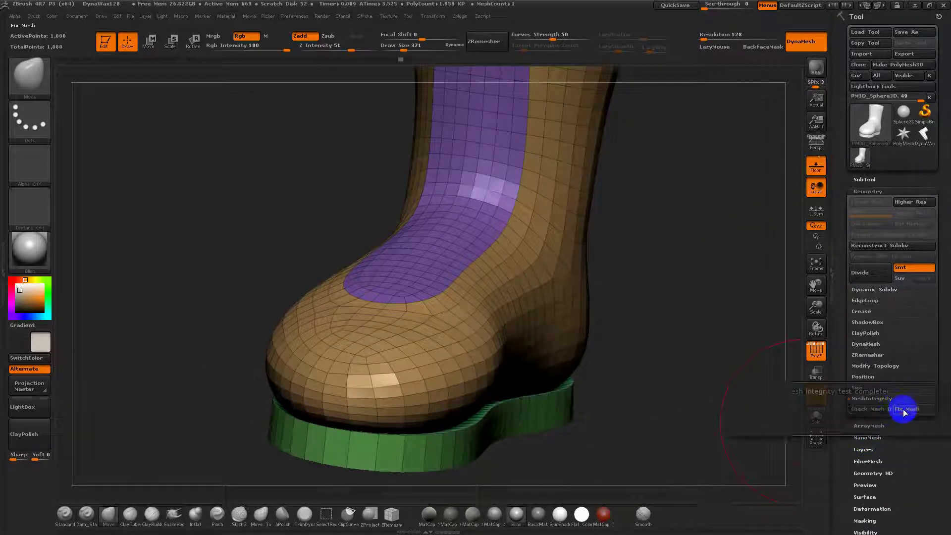
click(872, 290)
click(867, 300)
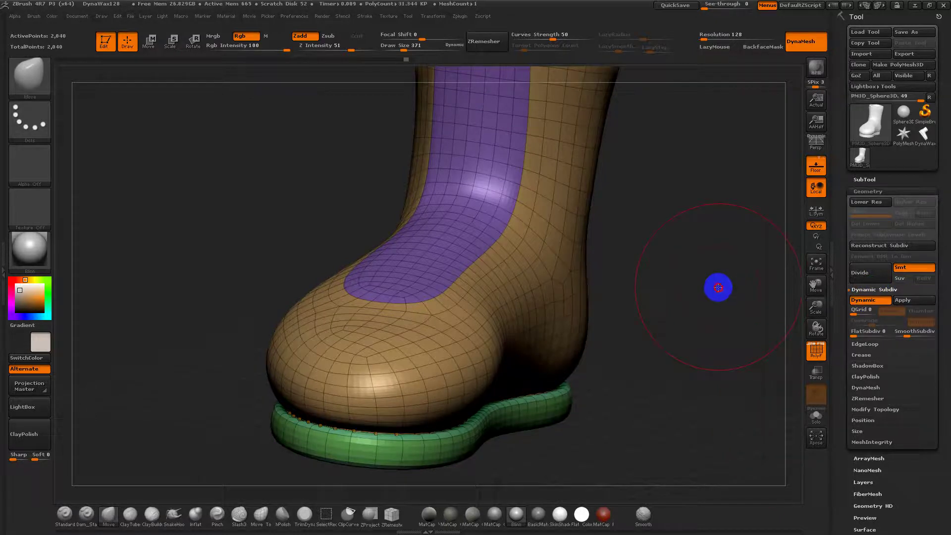
drag(706, 255, 683, 371)
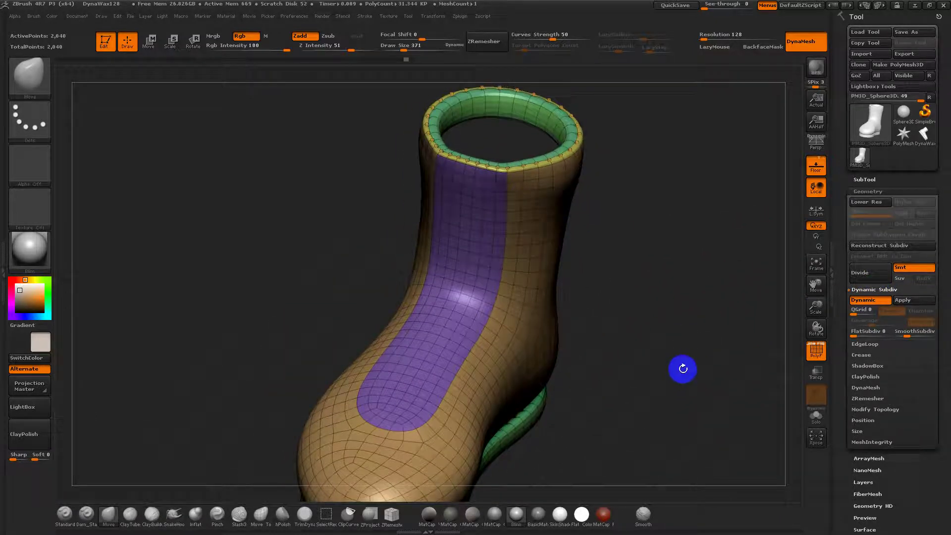
click(876, 303)
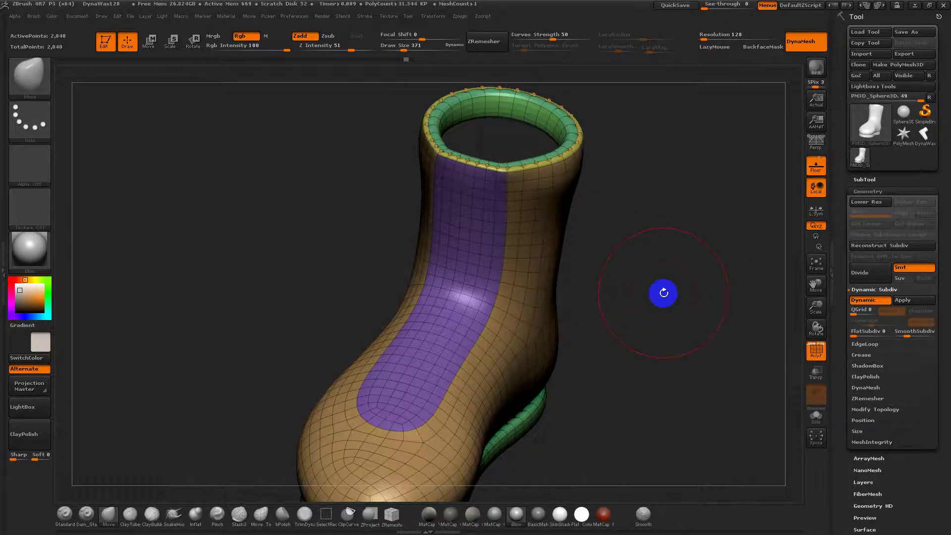
drag(664, 292, 657, 270)
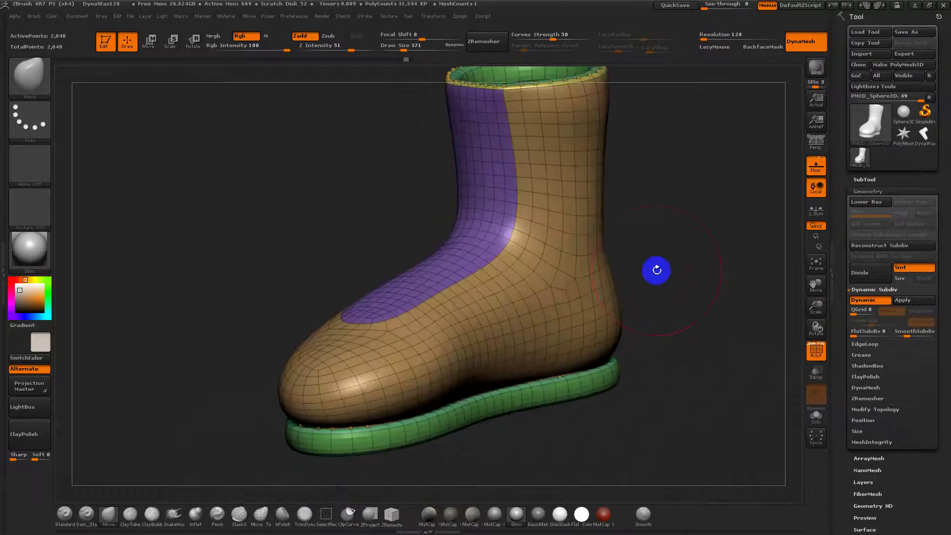
Turn off the Dynamic Subdiv preview and set the Draw Size to 126.
click(862, 299)
mouse_move(686, 325)
mouse_down()
mouse_move(681, 282)
mouse_move(677, 334)
mouse_move(692, 349)
mouse_up()
alt+drag(724, 343, 729, 149)
key(s)
drag(579, 317, 578, 317)
mouse_move(639, 393)
mouse_down()
mouse_move(650, 386)
mouse_move(589, 401)
mouse_up()
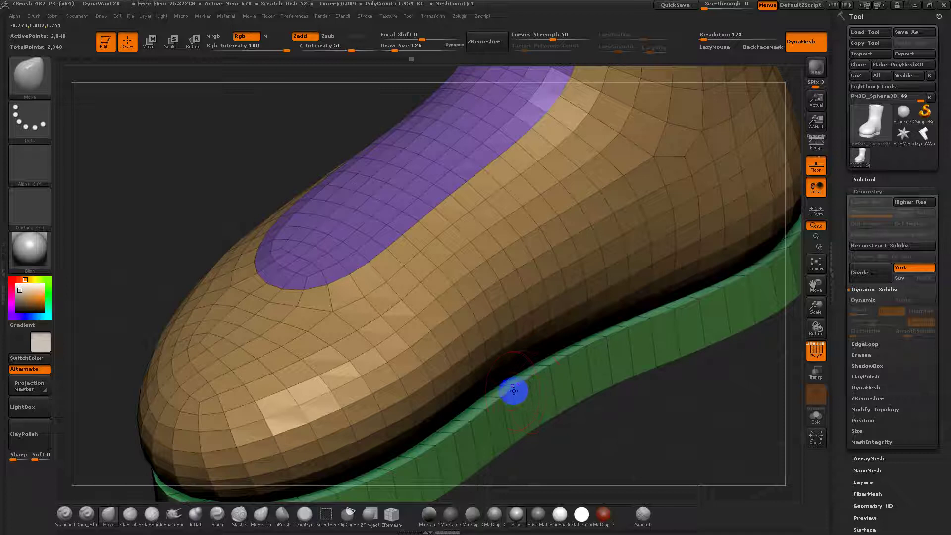
Switch to the ZModeler brush and set its edge action to Bevel with the EdgeLoop Complete target.
key(b)
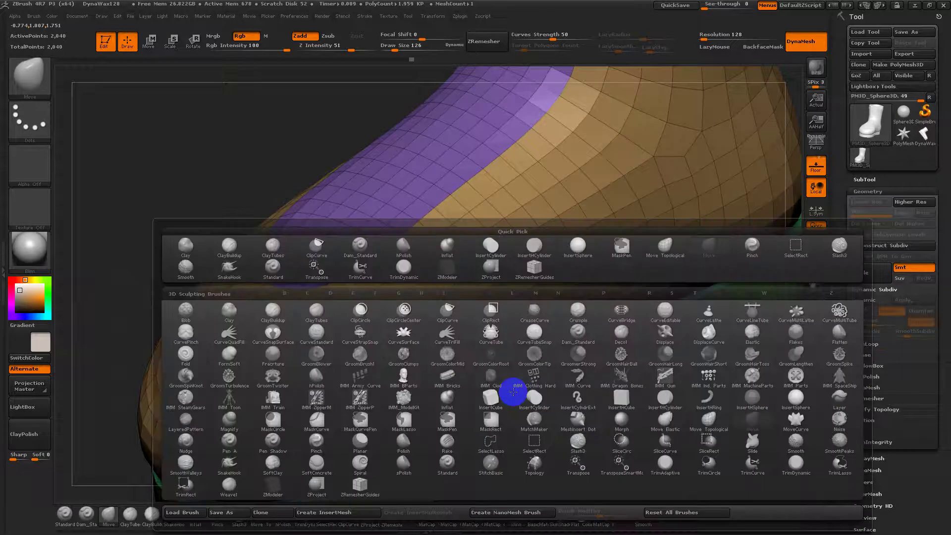
key(z)
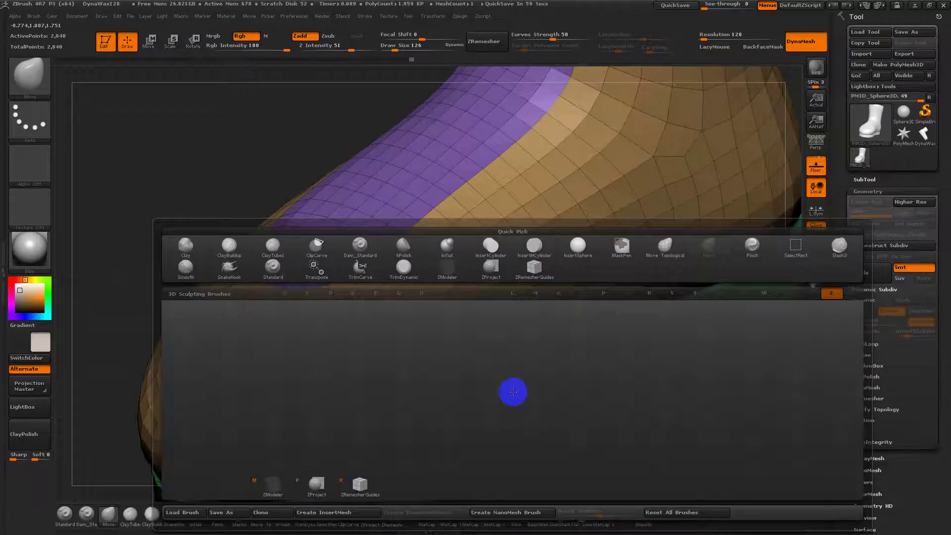
click(271, 489)
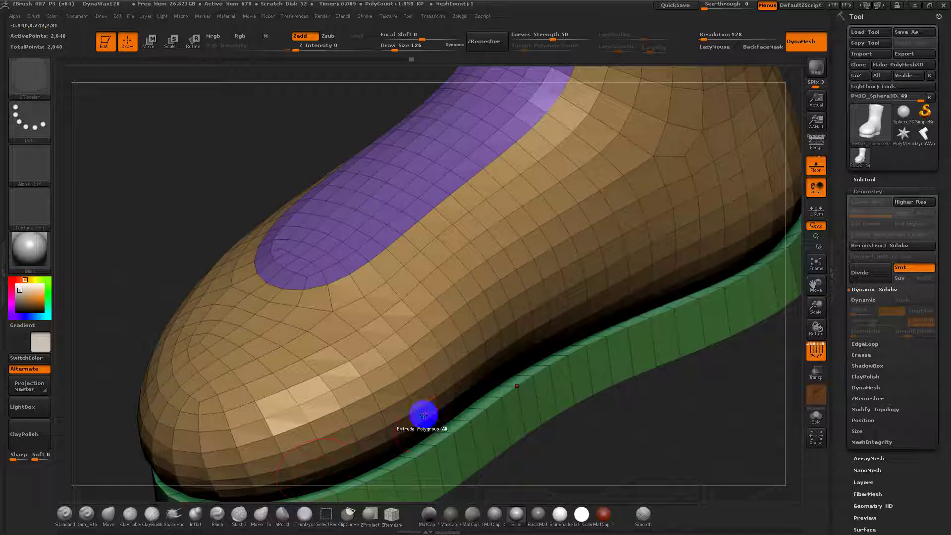
key(space)
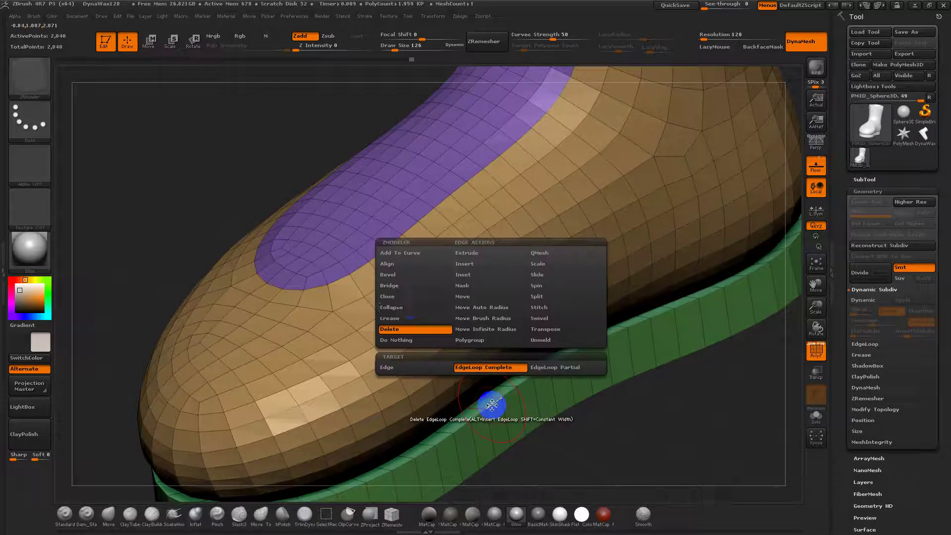
click(397, 275)
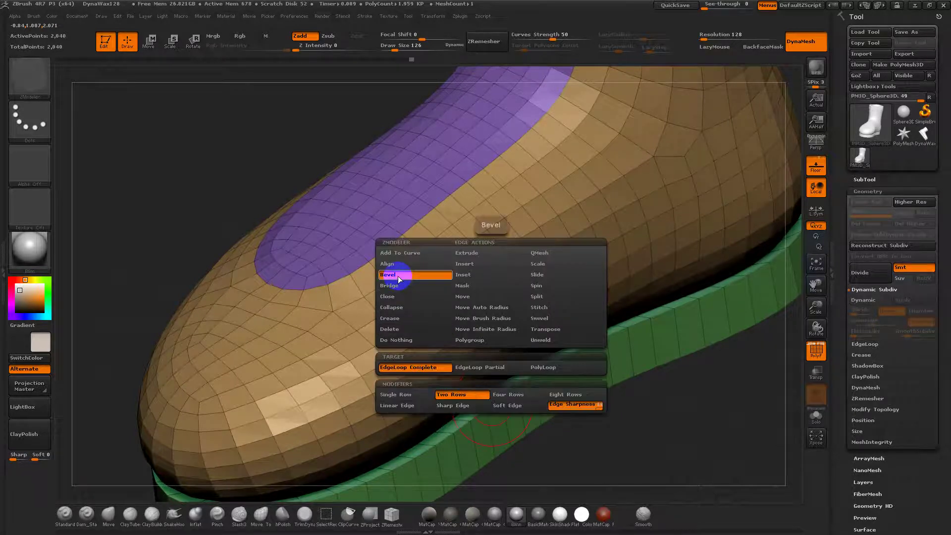
click(420, 369)
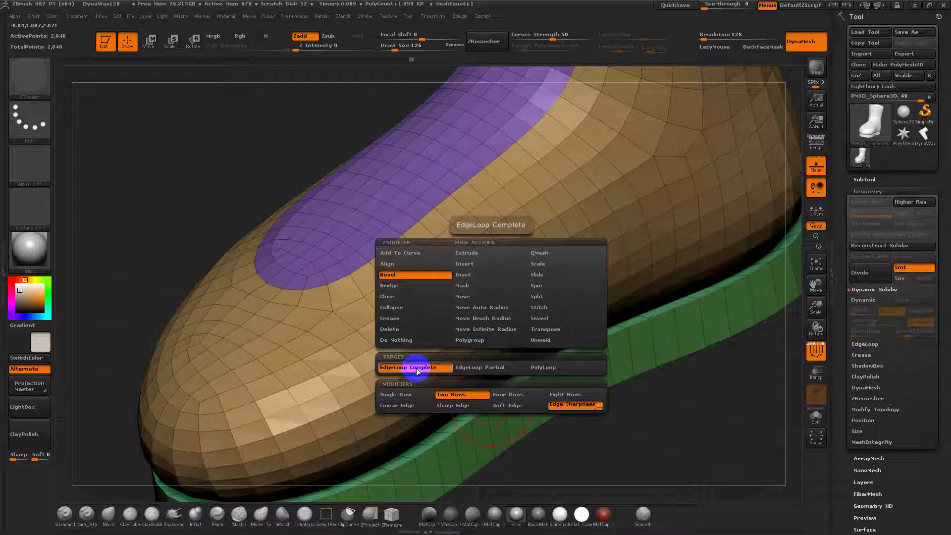
click(409, 395)
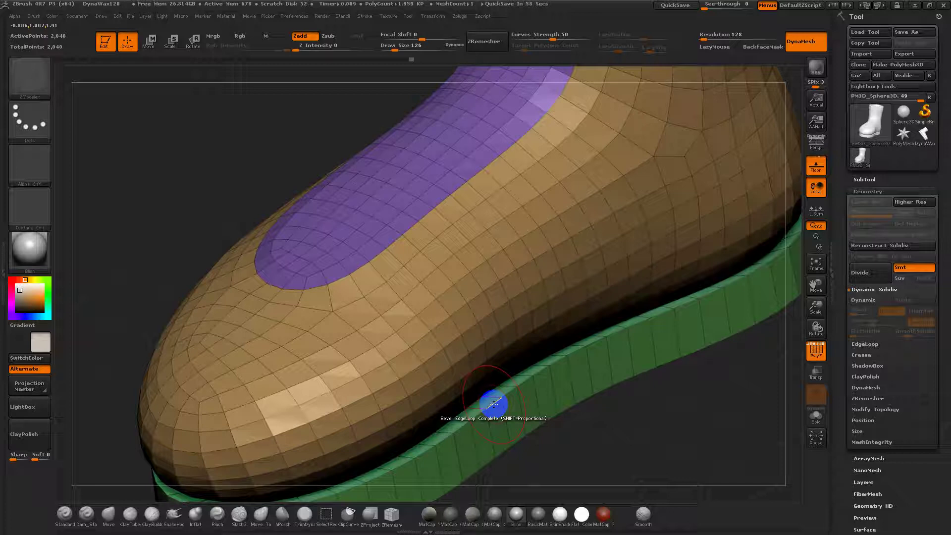
Bevel the complete upper outer edge loop of the sole, using the Two Rows modifier.
key(space)
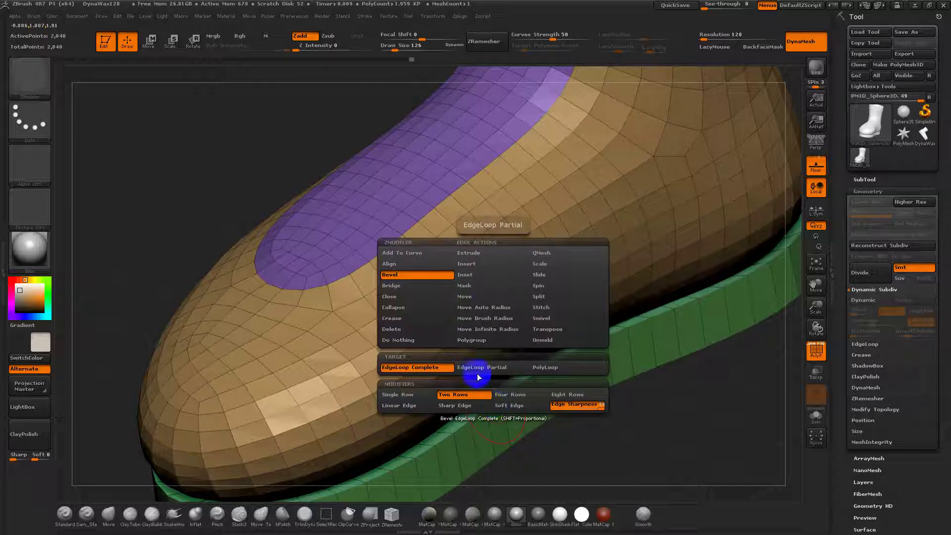
click(411, 395)
click(448, 395)
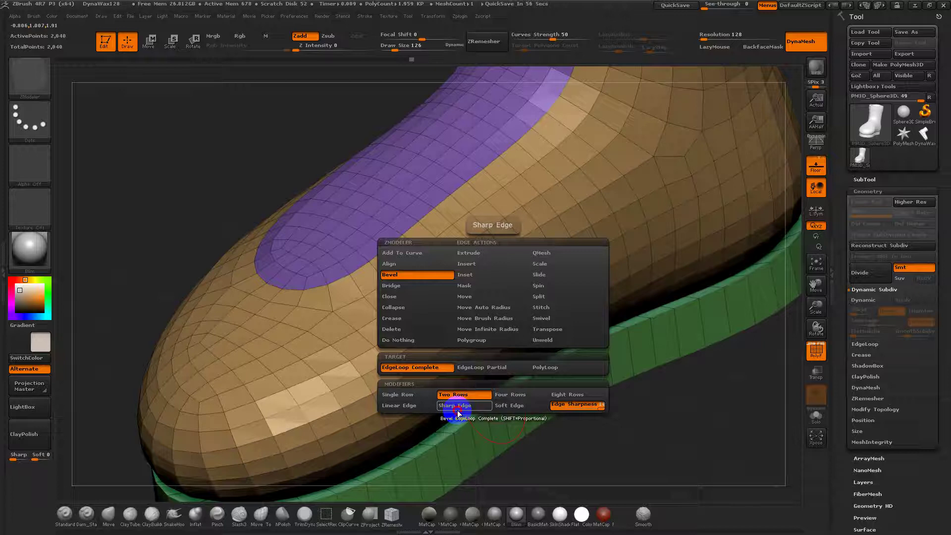
click(457, 407)
click(463, 408)
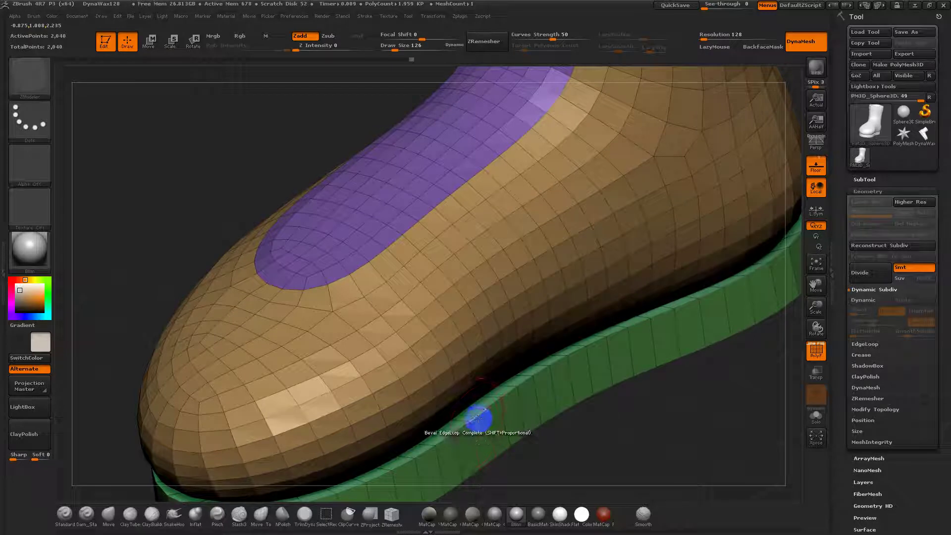
click(478, 418)
drag(480, 419, 481, 422)
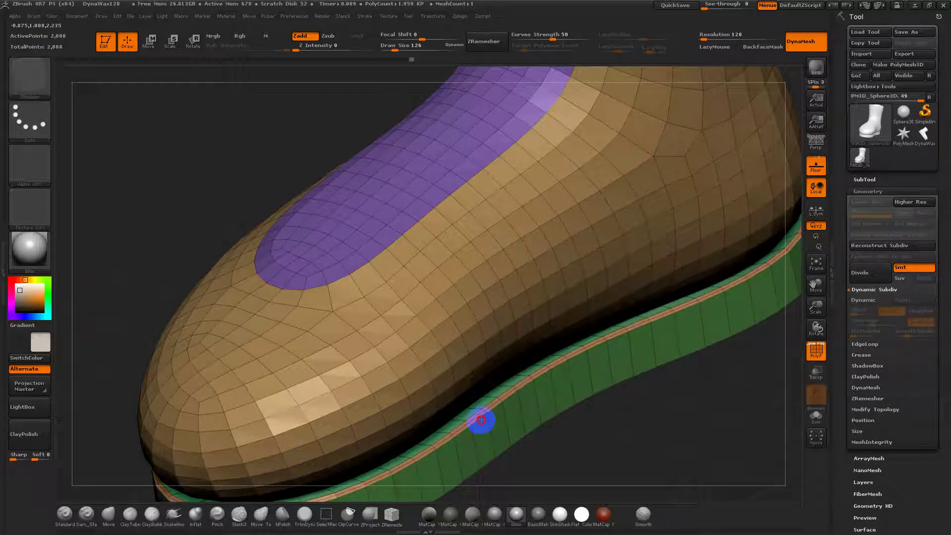
Bevel the complete edge loop around the underside rim of the sole.
drag(578, 467, 553, 427)
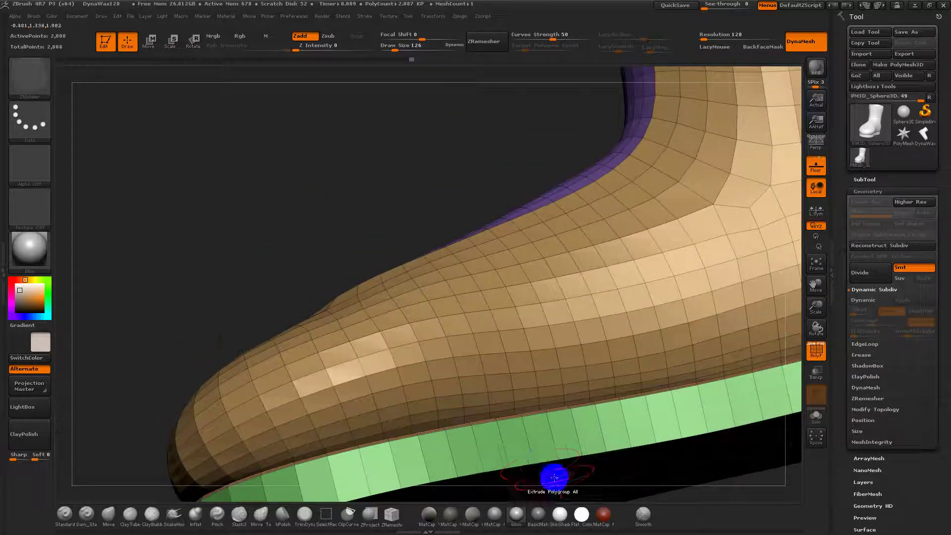
alt+drag(343, 218, 429, 338)
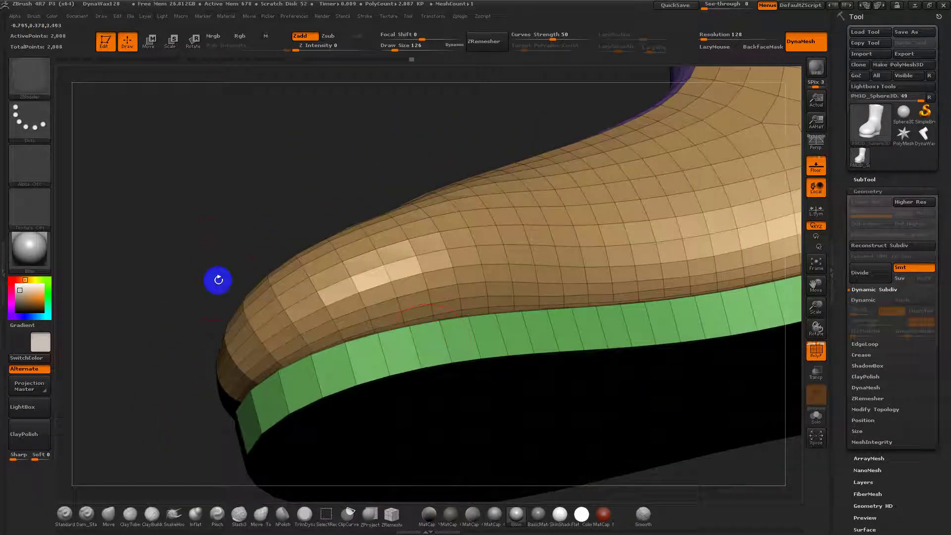
drag(218, 280, 206, 221)
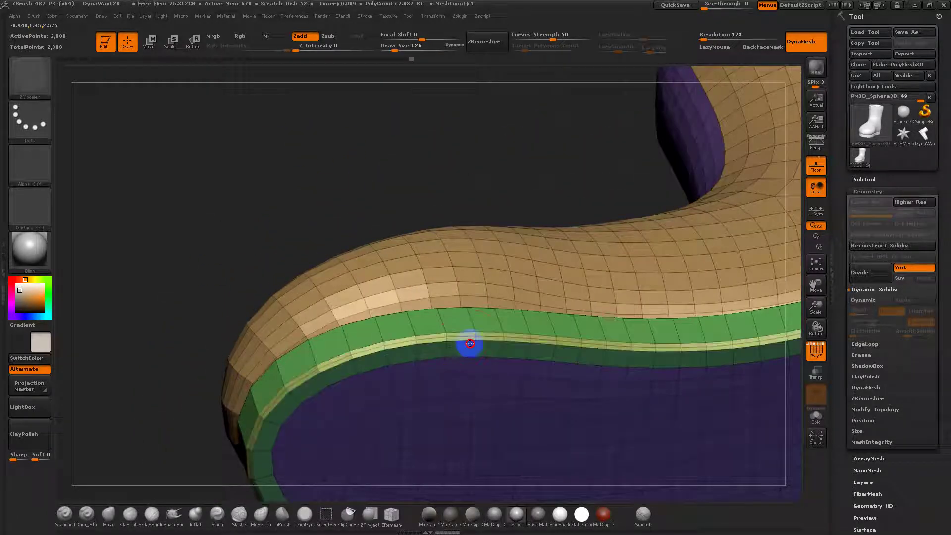
Repair the bevelled mesh with Fix Mesh, and activate Dynamic Subdiv to inspect the smoothed sole edges from both sides.
click(860, 300)
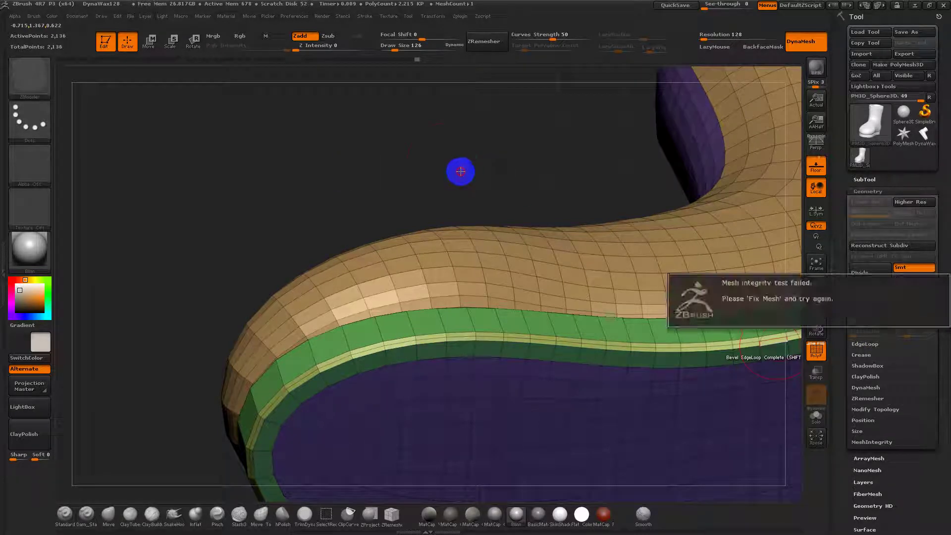
drag(446, 160, 452, 195)
click(873, 442)
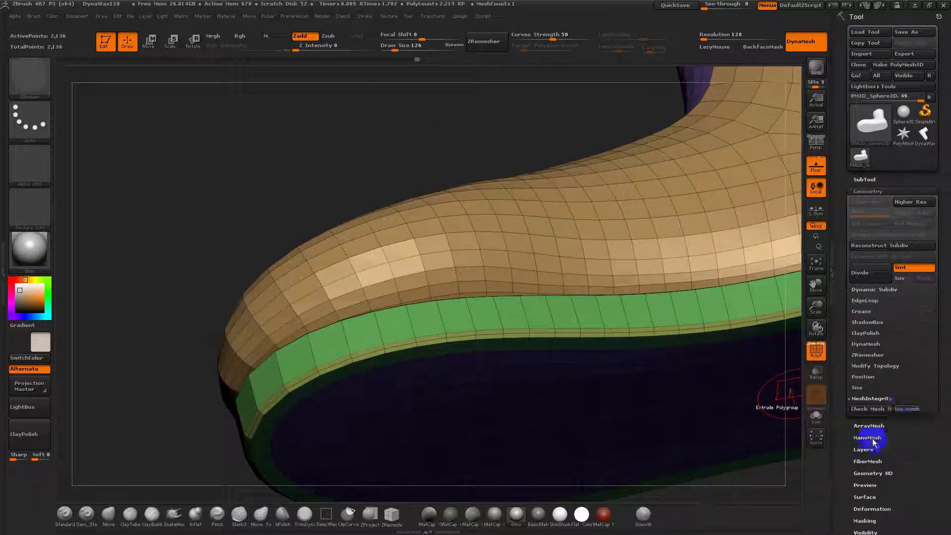
click(909, 411)
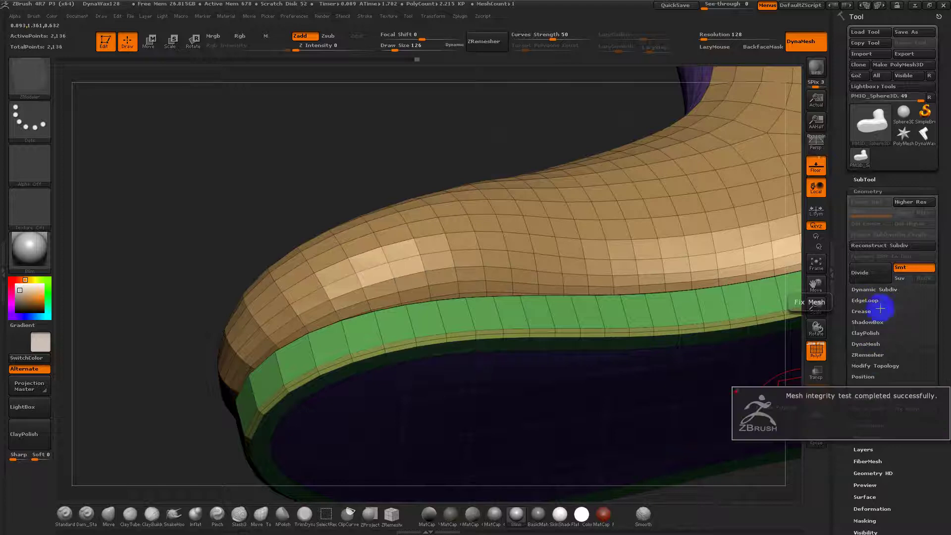
click(876, 290)
click(867, 301)
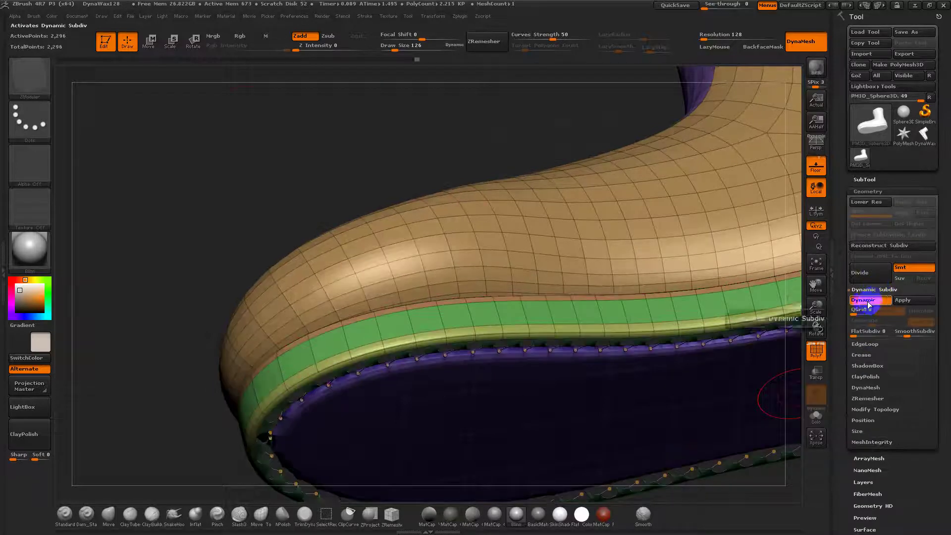
drag(347, 203, 637, 325)
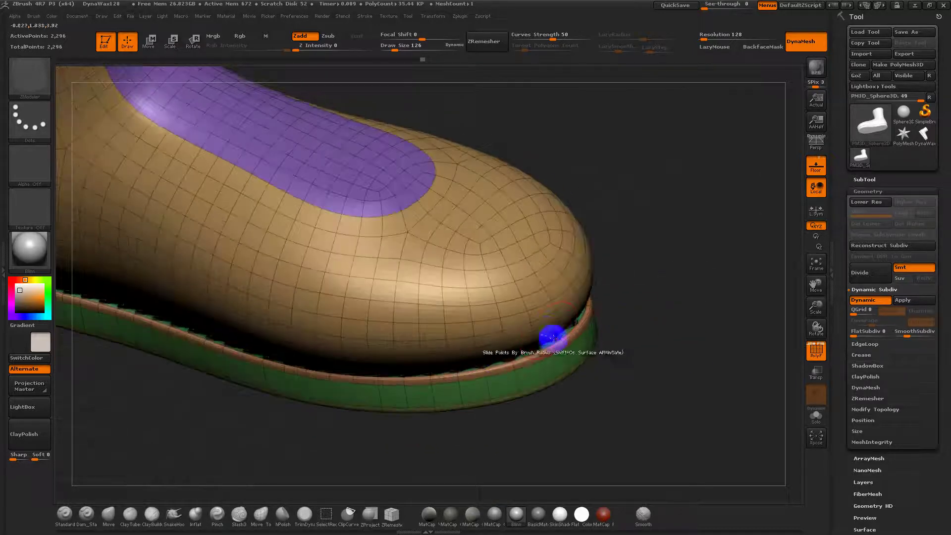
drag(615, 376, 642, 392)
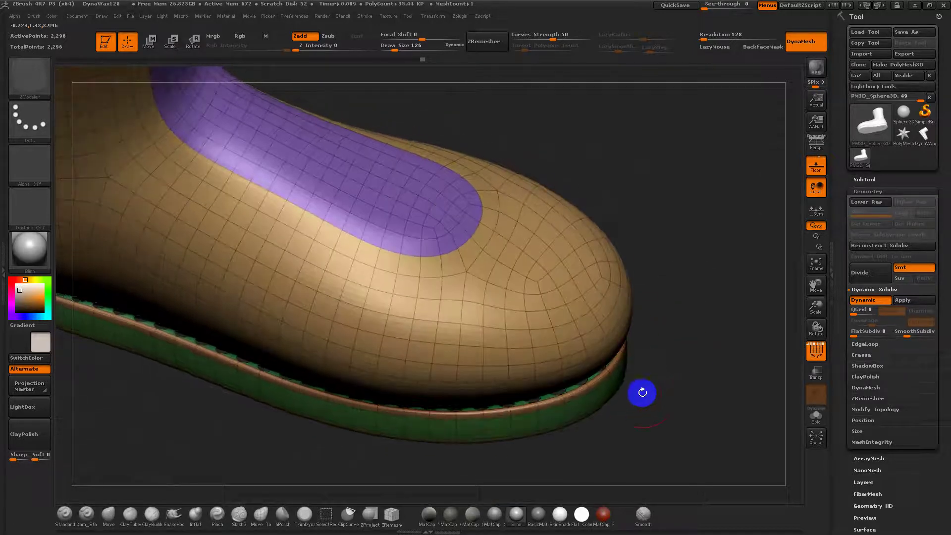
Turn off Dynamic Subdiv and merge the boot mesh's coincident points with WeldPoints at a WeldDist of 1.
click(875, 301)
drag(705, 340, 790, 343)
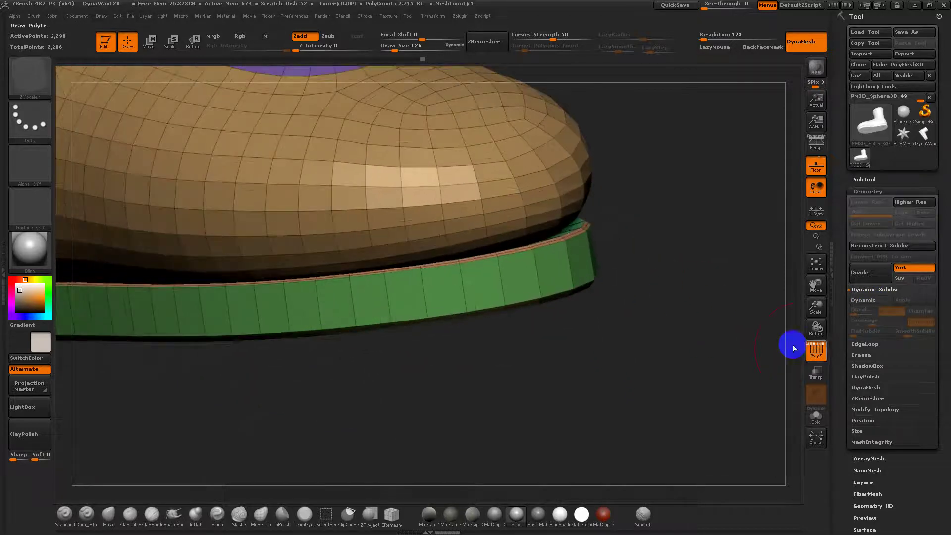
click(866, 410)
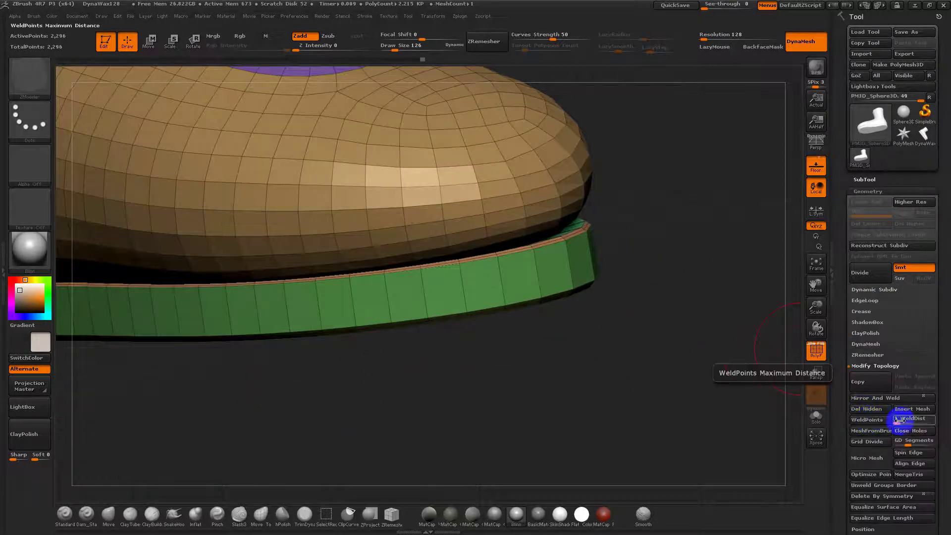
click(876, 420)
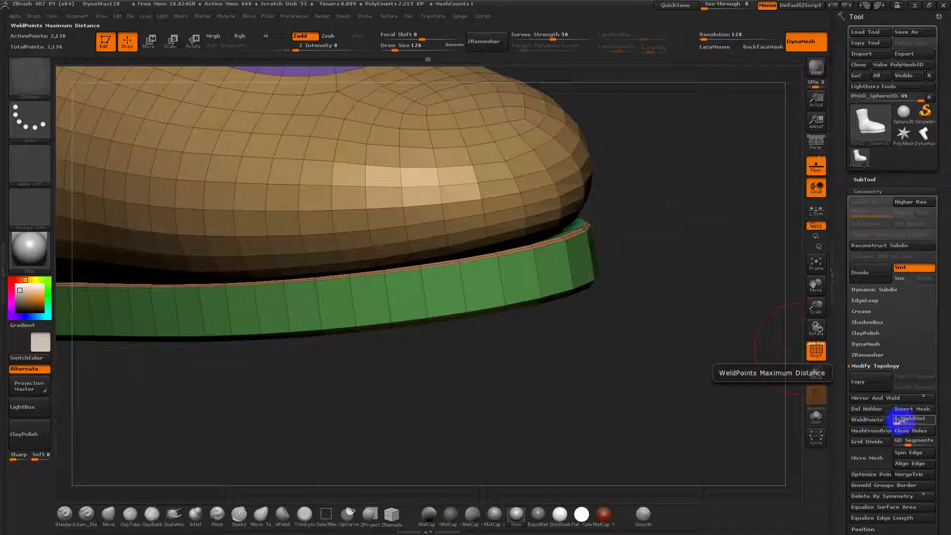
Try welding the boot mesh's points at a WeldDist of 43, check the sole rim, and undo the weld.
drag(901, 422, 907, 421)
drag(910, 423, 914, 423)
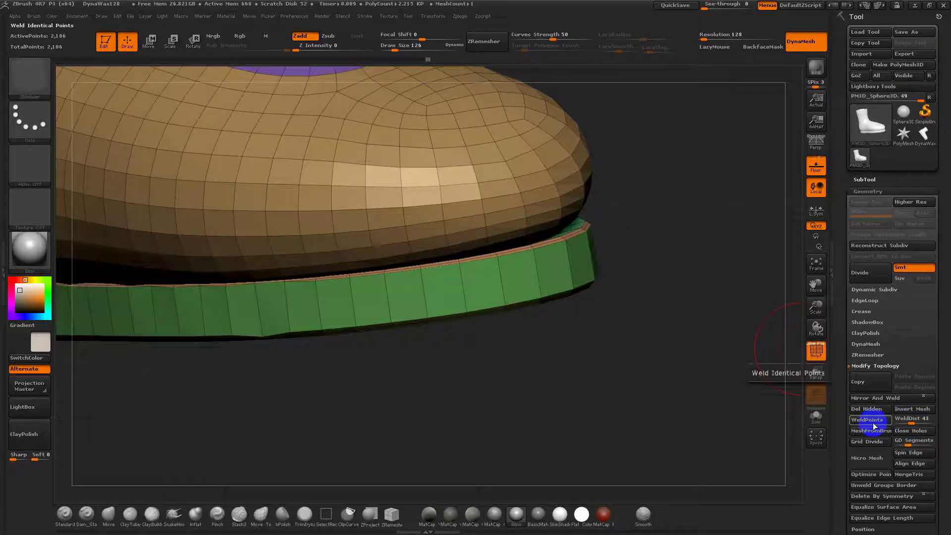
mouse_move(694, 406)
mouse_down()
mouse_move(793, 385)
mouse_move(693, 406)
mouse_up()
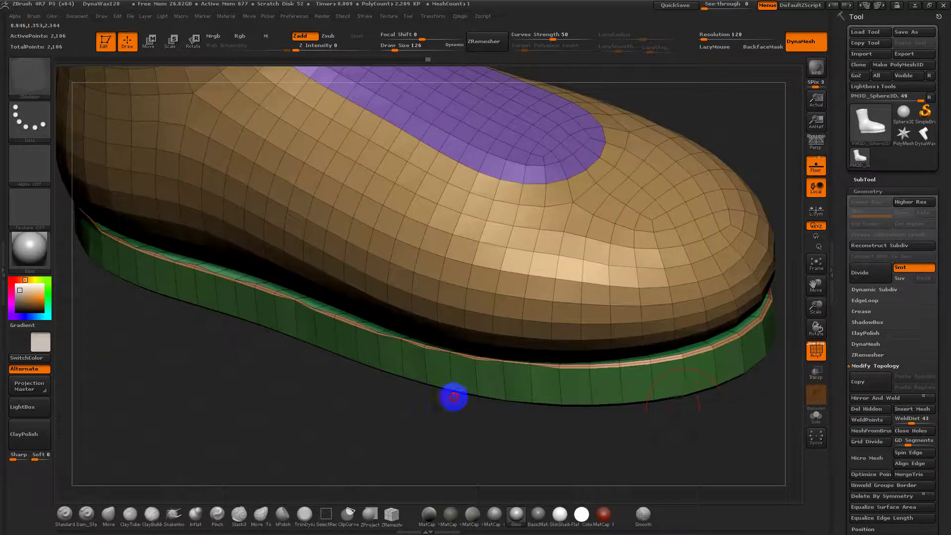
alt+drag(454, 396, 376, 422)
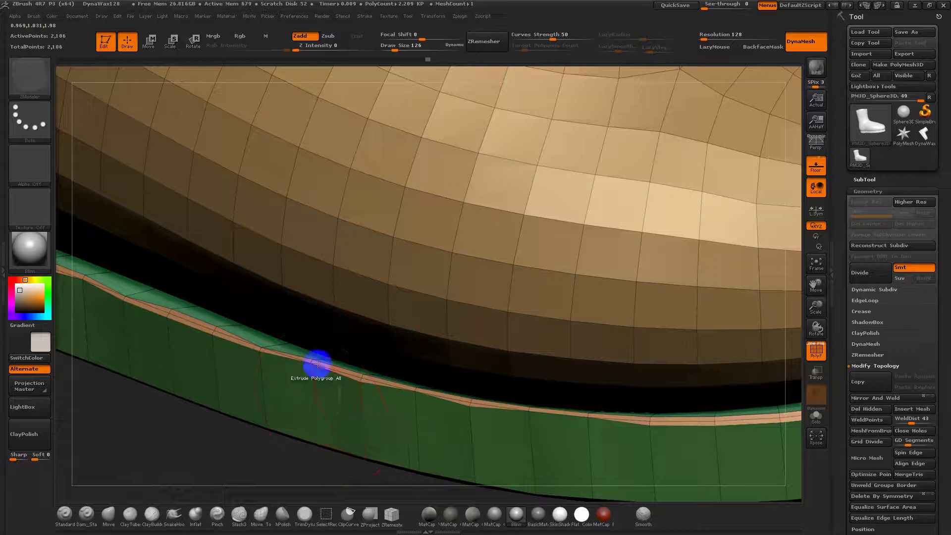
key(ctrl+z)
Try welding the mesh's points at a WeldDist of 100 and undo the weld.
click(906, 420)
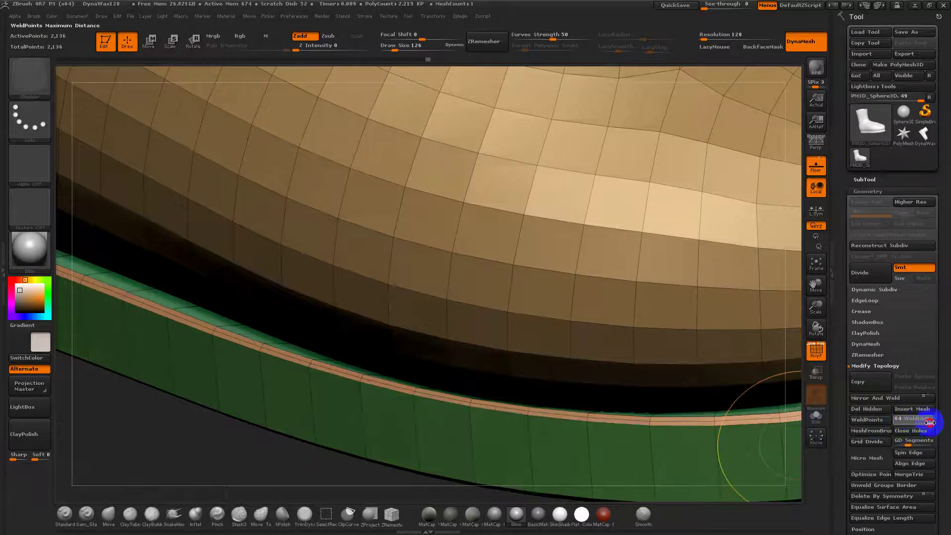
drag(931, 422, 935, 423)
click(871, 423)
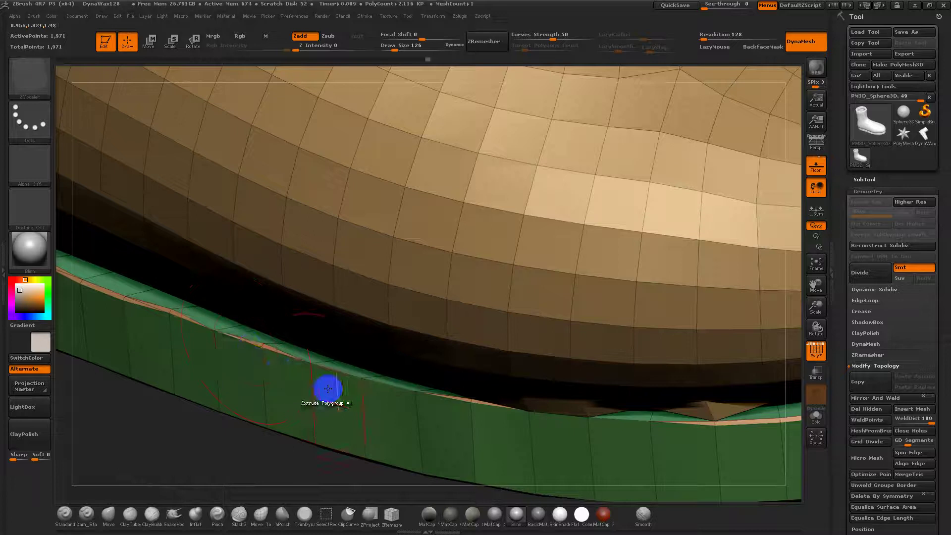
key(ctrl+z)
Weld the mesh's points at a WeldDist of 5 and repair the mesh with Fix Mesh.
click(915, 418)
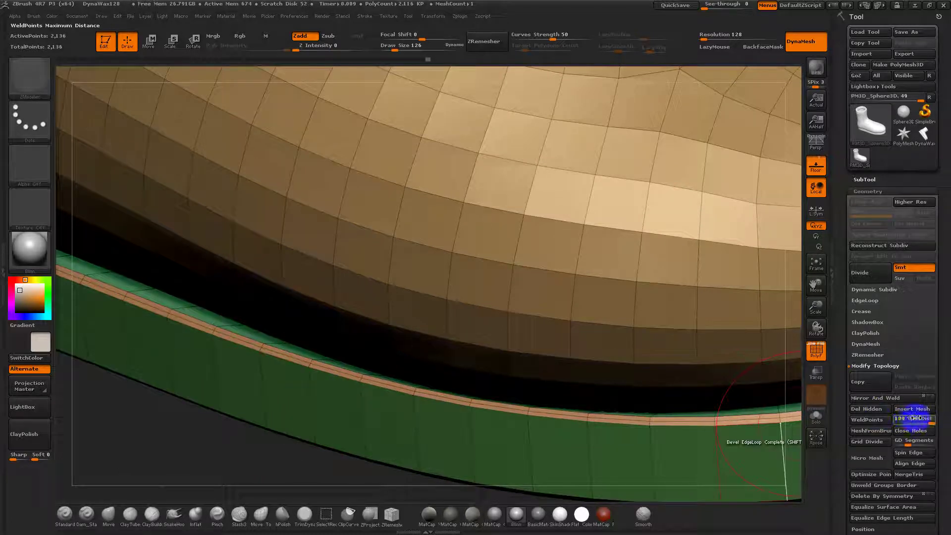
click(874, 424)
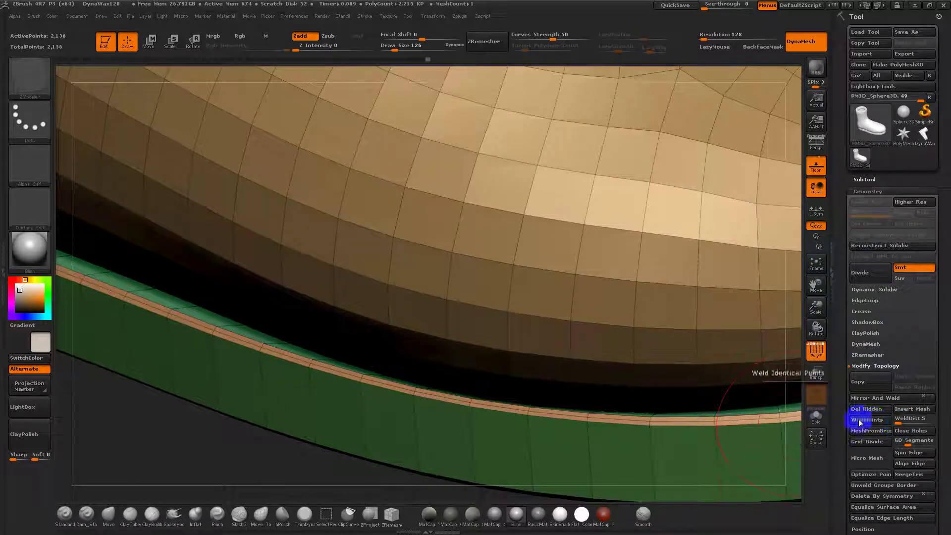
click(866, 291)
click(864, 300)
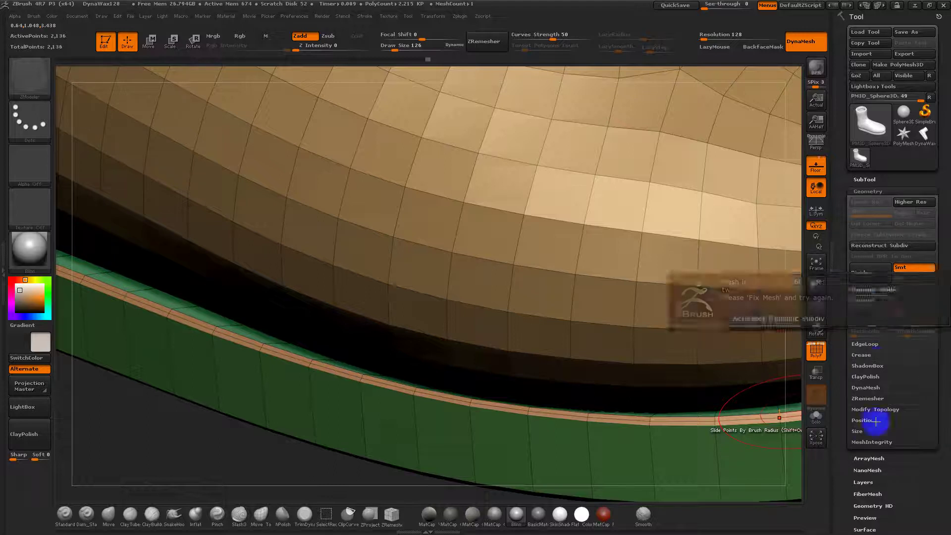
click(873, 442)
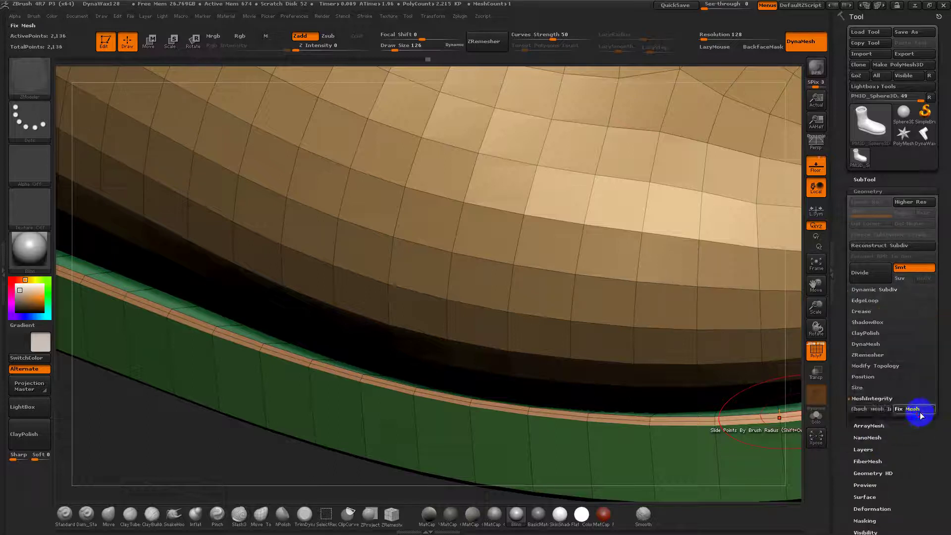
click(919, 411)
Activate Dynamic Subdiv to inspect the smoothed sole from its underside, and turn it off again.
click(870, 290)
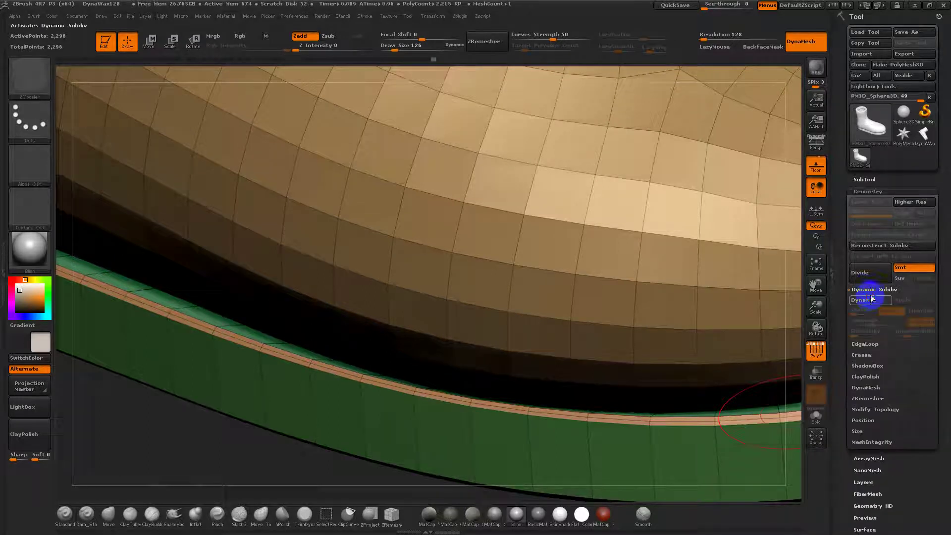
click(862, 299)
drag(219, 456, 612, 453)
key(shift+d)
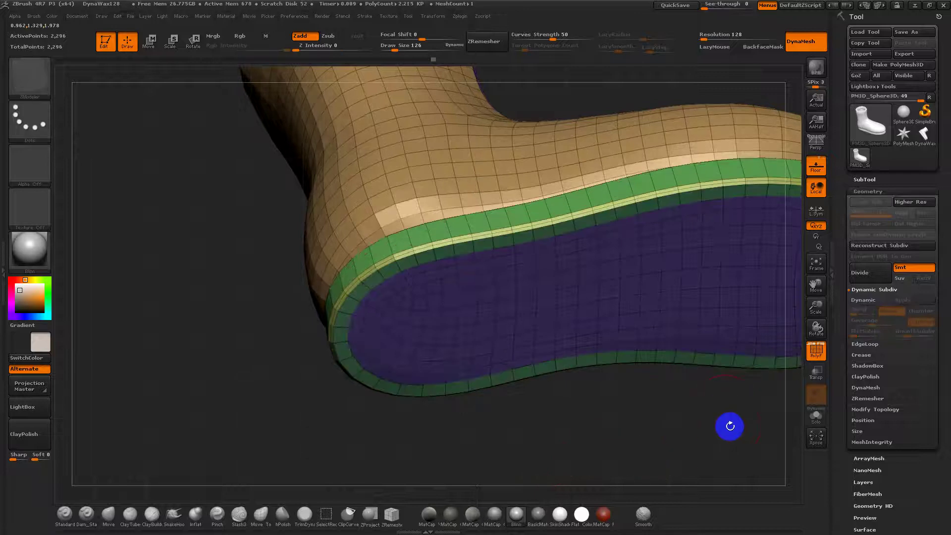
Divide the mesh to check how the sole and boot top smooth, and return it to its undivided state.
drag(728, 425, 733, 467)
click(873, 273)
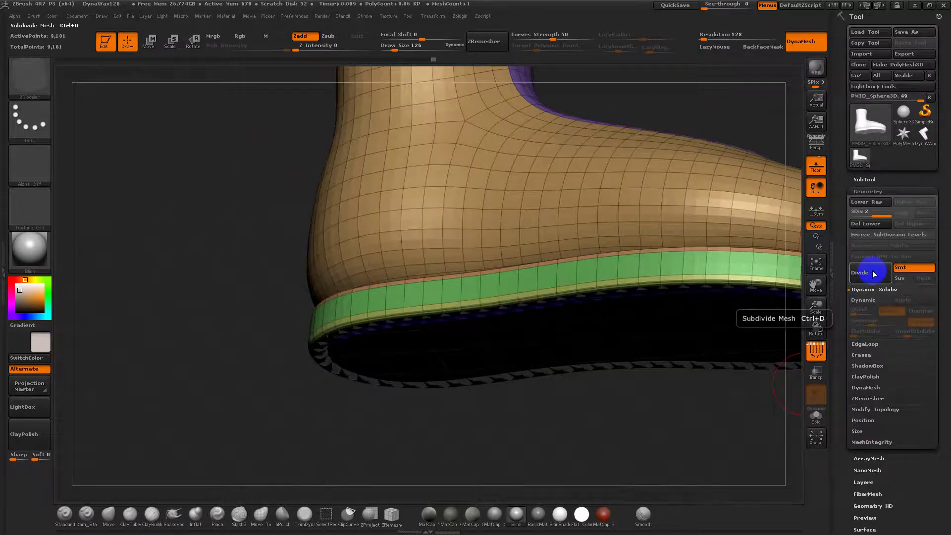
click(874, 274)
drag(630, 444, 603, 303)
key(shift+d)
key(shift+d)
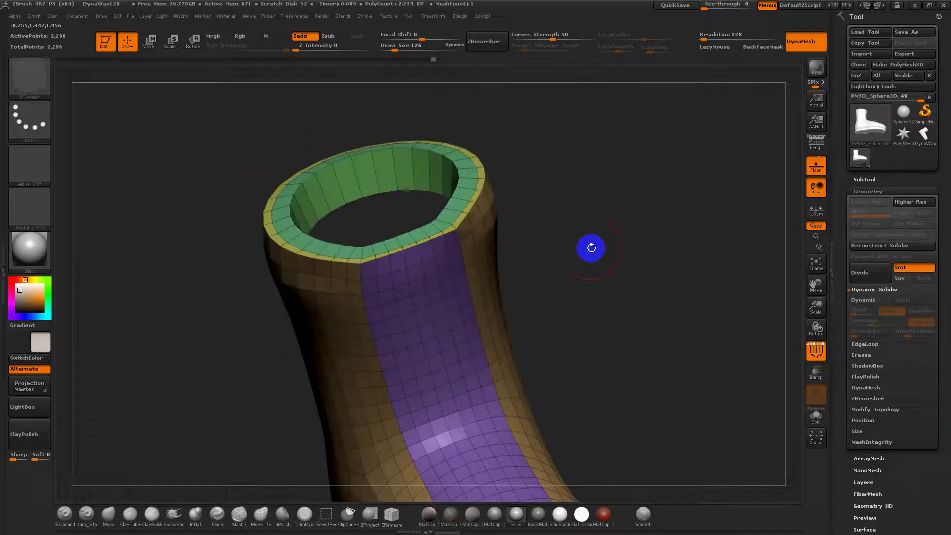
Bevel the complete edge loops around the inner and outer rims of the boot's top opening.
mouse_move(591, 248)
mouse_down()
mouse_move(634, 185)
mouse_move(659, 272)
mouse_move(644, 262)
mouse_move(716, 292)
mouse_up()
right_drag(572, 220, 663, 237)
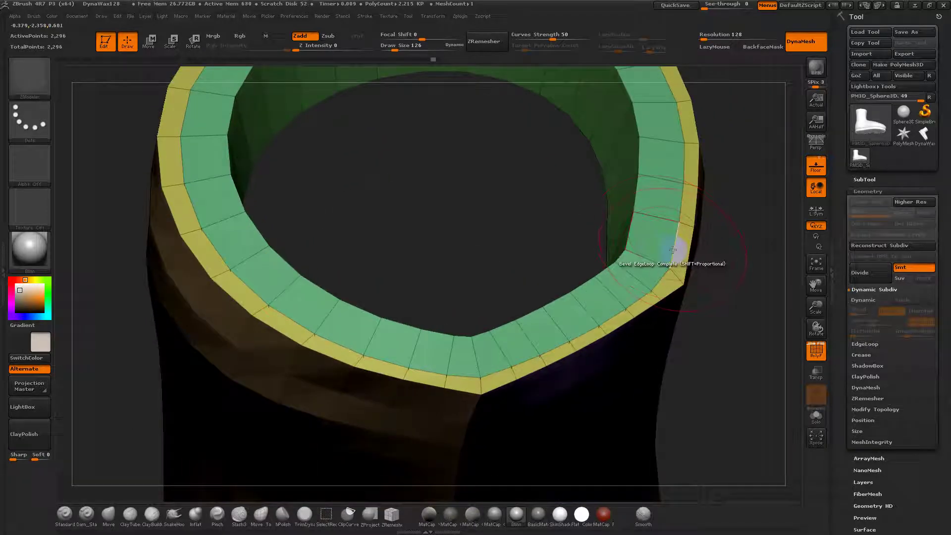
key(ctrl)
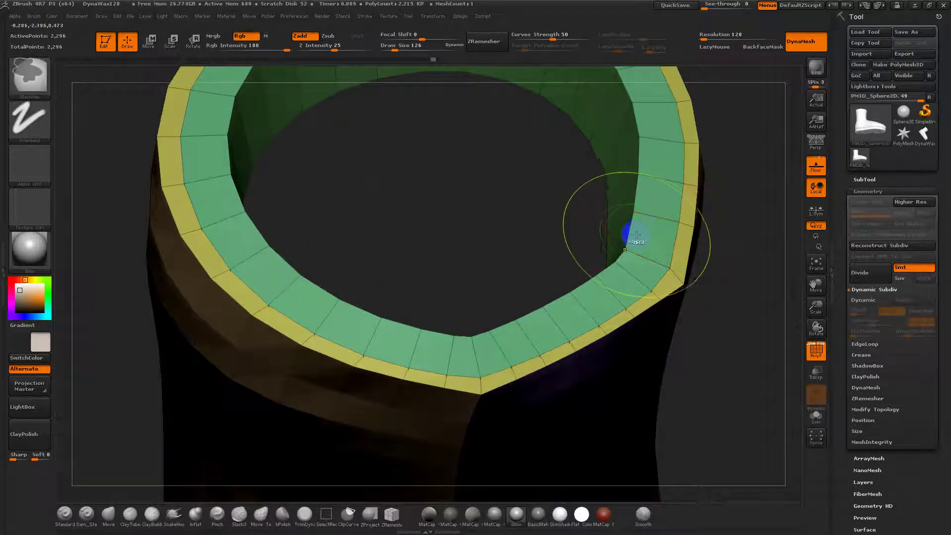
drag(710, 288, 672, 245)
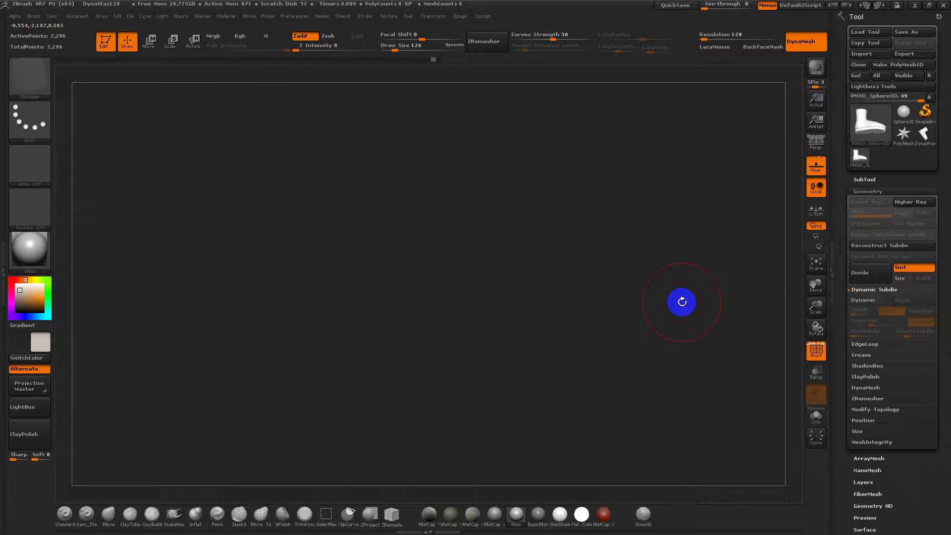
drag(683, 302, 657, 320)
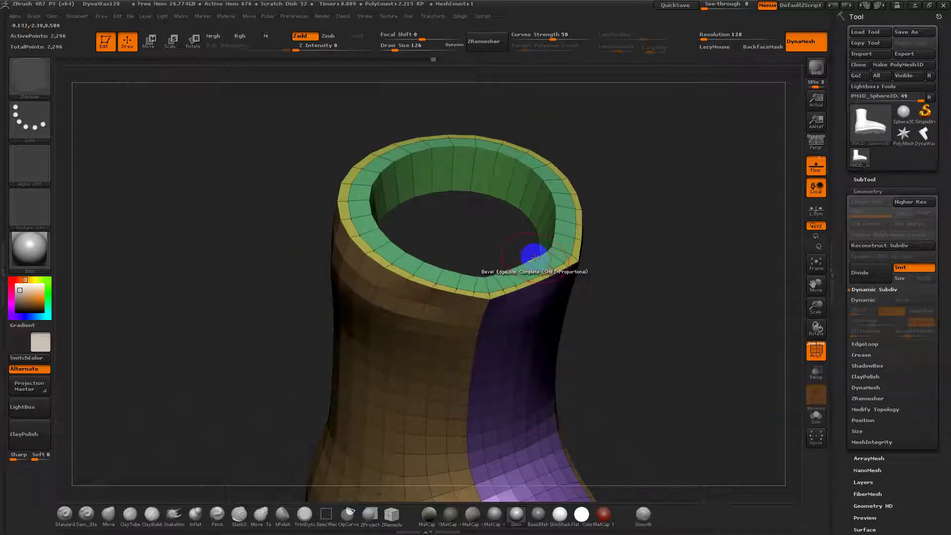
click(535, 257)
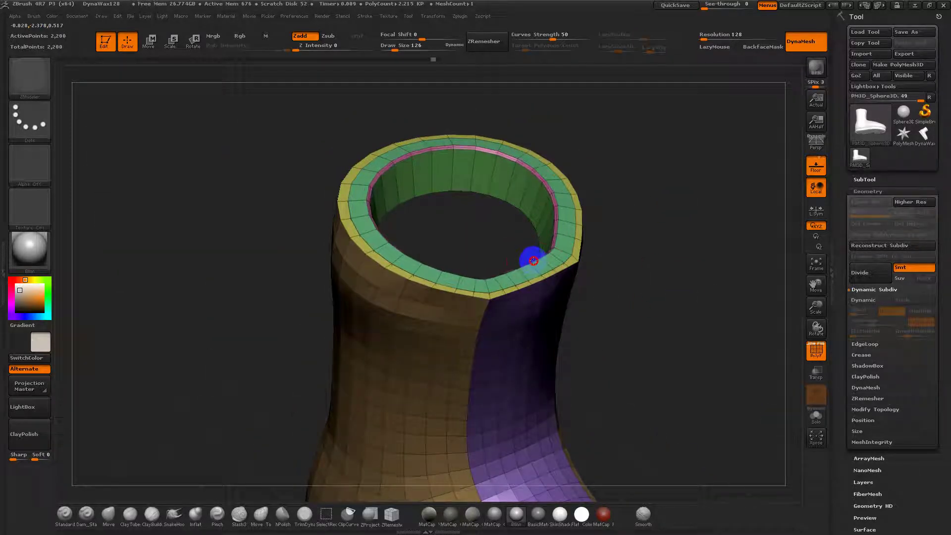
click(447, 293)
Isolate the green polygroup shared by the sole's side and the inside of the boot's top opening.
drag(656, 335, 628, 311)
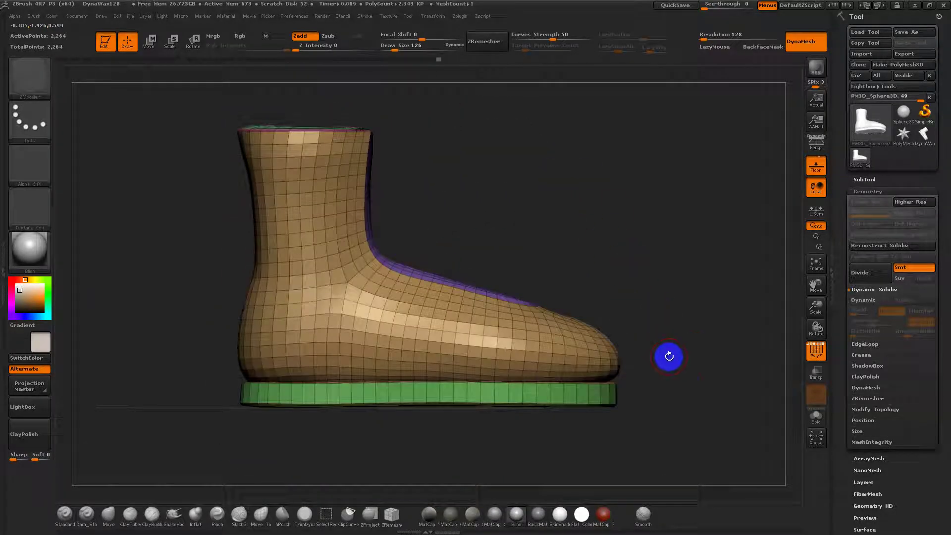
drag(669, 356, 679, 304)
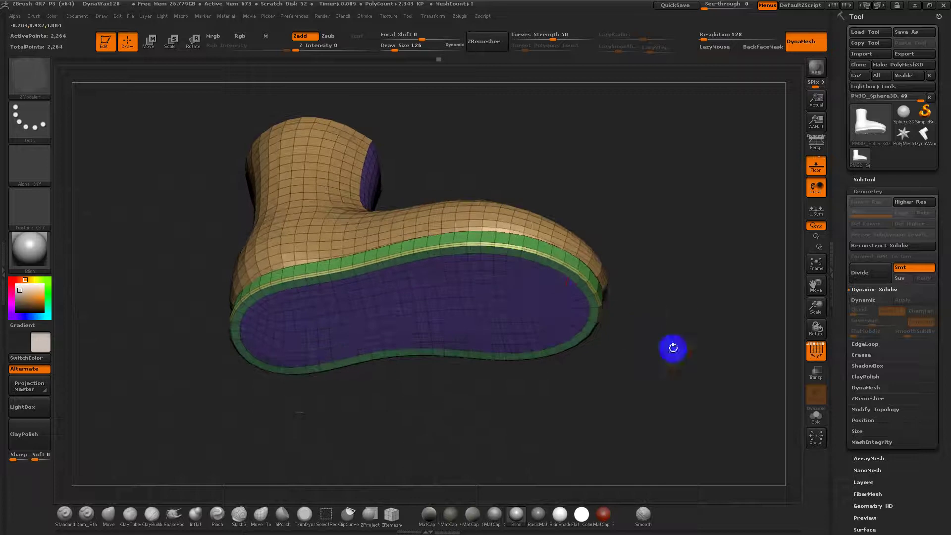
drag(673, 348, 662, 379)
ctrl+shift+click(575, 329)
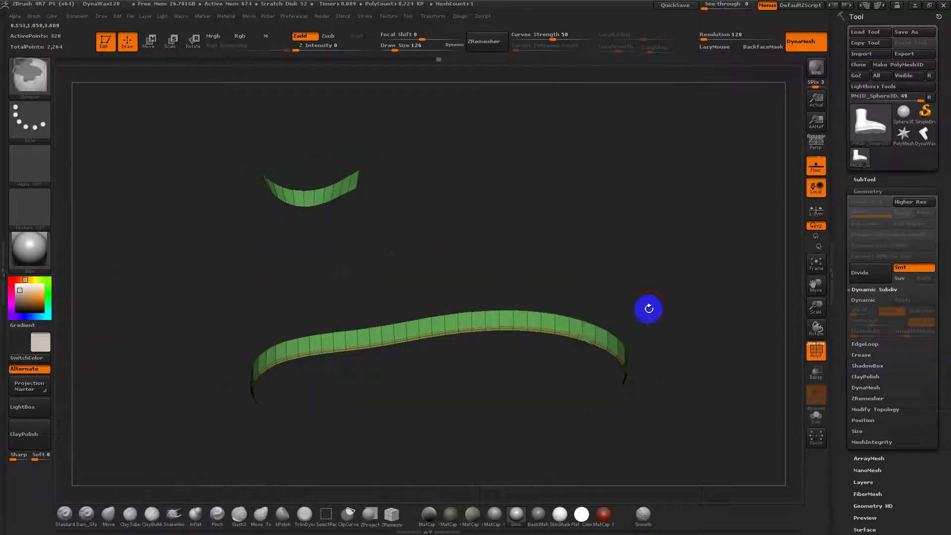
mouse_move(649, 309)
mouse_down()
mouse_move(659, 347)
mouse_move(694, 238)
mouse_move(586, 383)
mouse_move(609, 276)
mouse_up()
Try to separate the isolated green strips with a Slice brush cut, and undo the cut.
ctrl+shift+drag(565, 253, 382, 382)
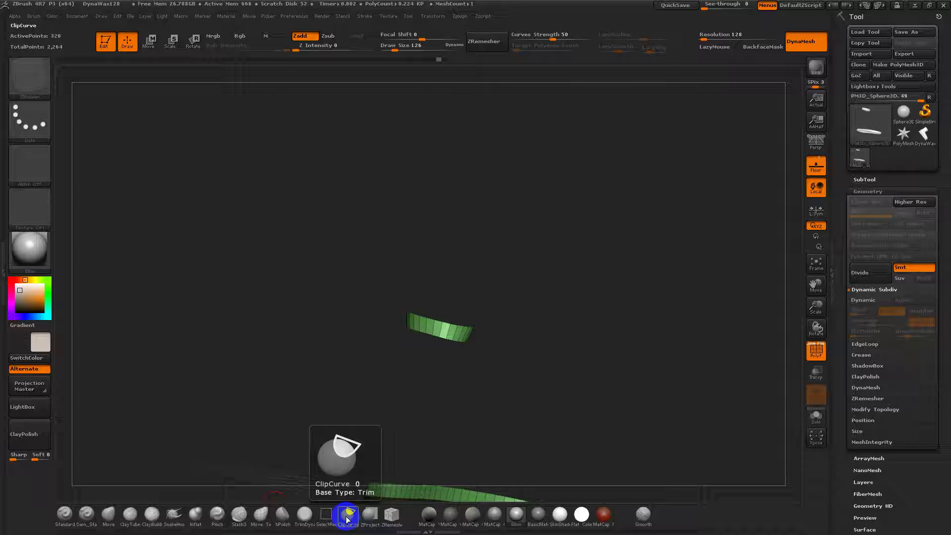
key(b)
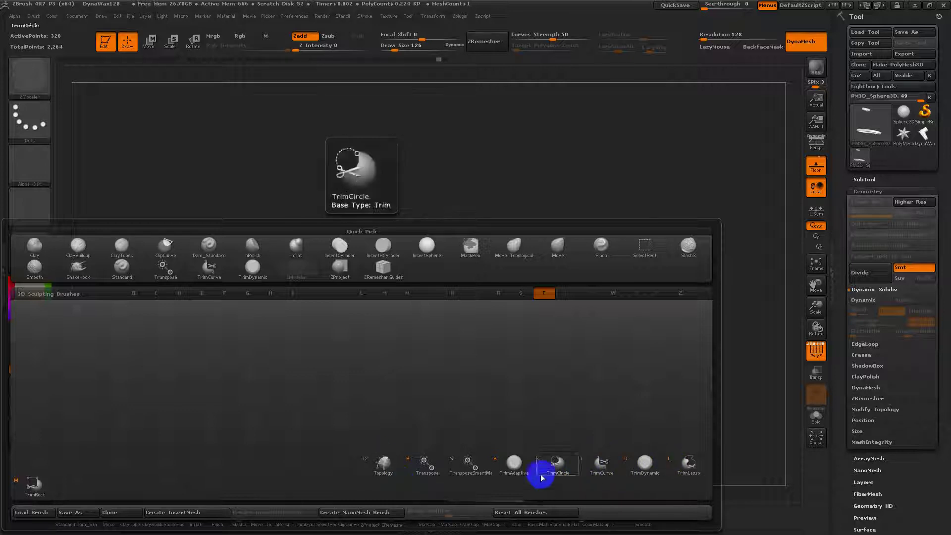
key(Escape)
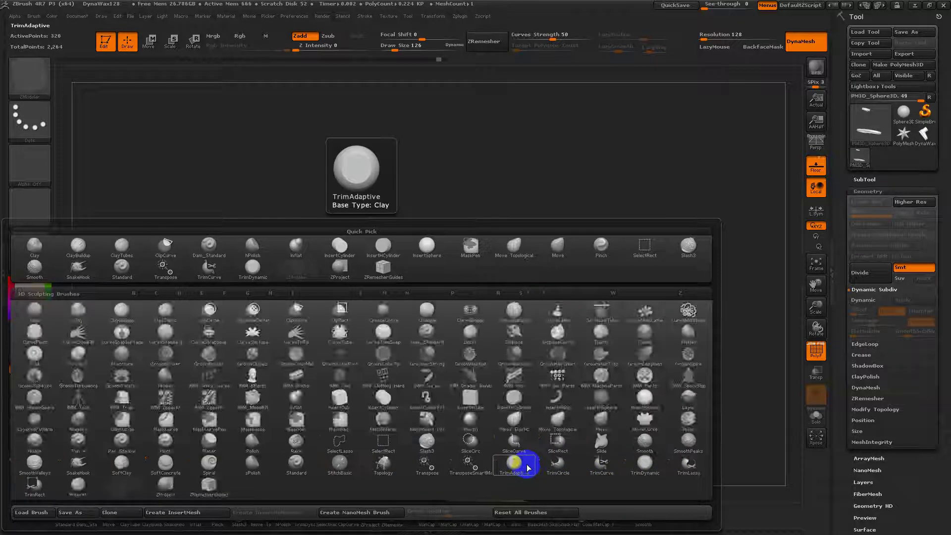
key(s)
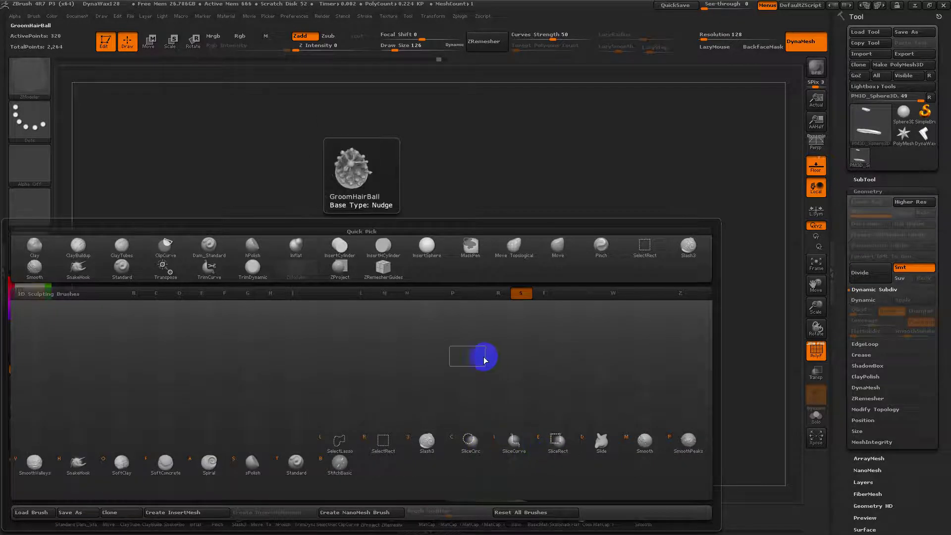
ctrl+shift+drag(520, 262, 301, 428)
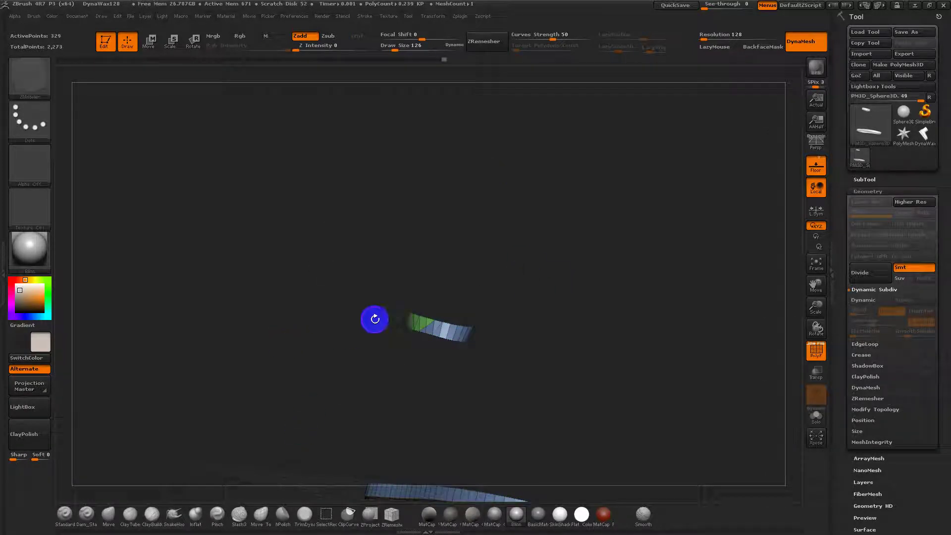
key(ctrl+z)
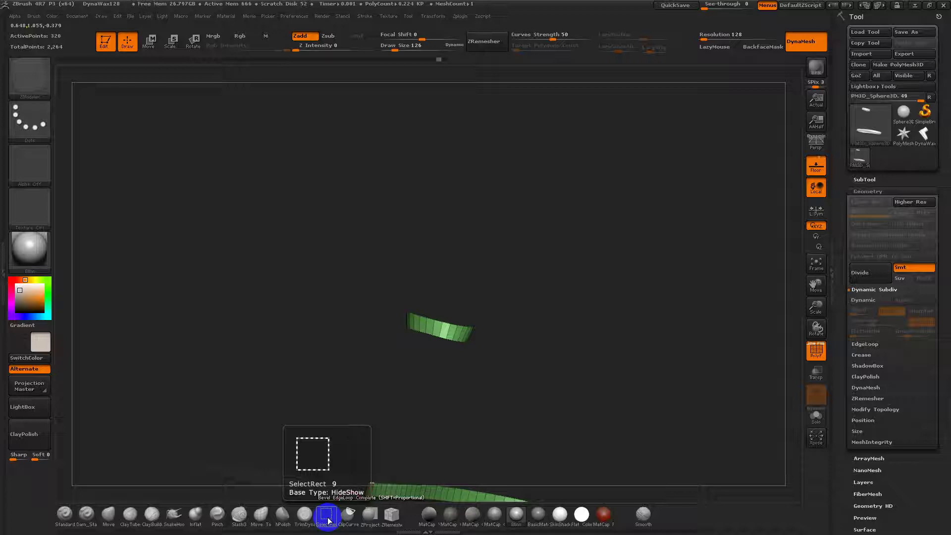
Isolate the upper collar strip with SelectRect, assign it its own polygroup, and show the whole boot.
drag(527, 374, 557, 311)
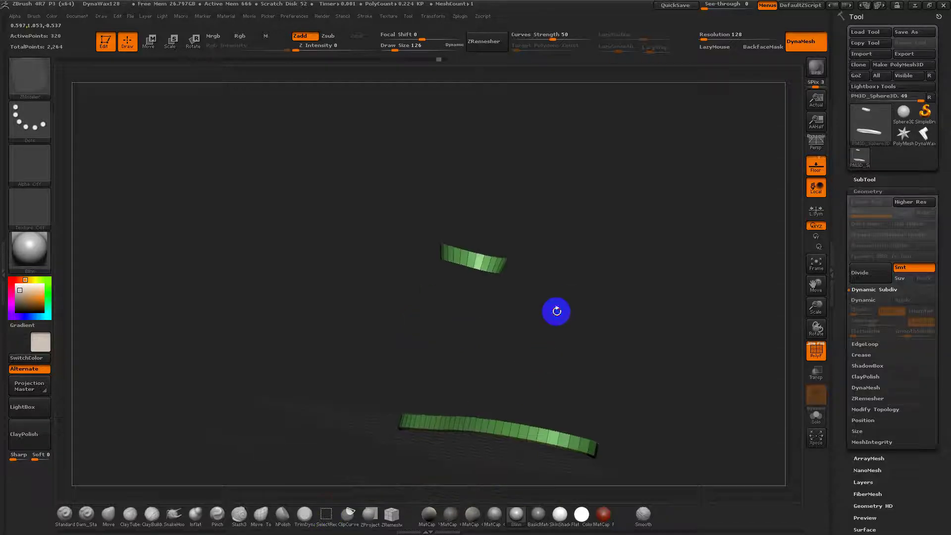
click(331, 524)
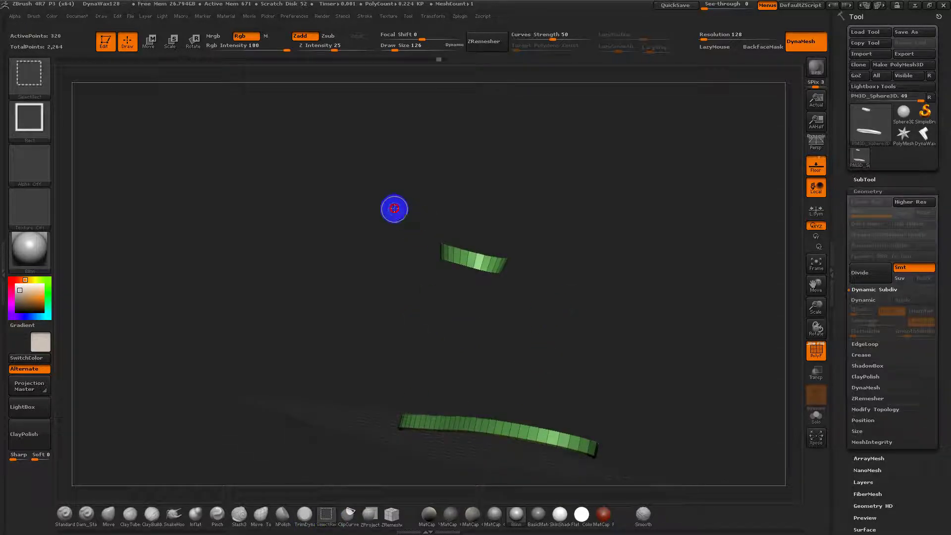
mouse_move(395, 211)
mouse_down()
mouse_move(558, 309)
mouse_move(563, 360)
mouse_up()
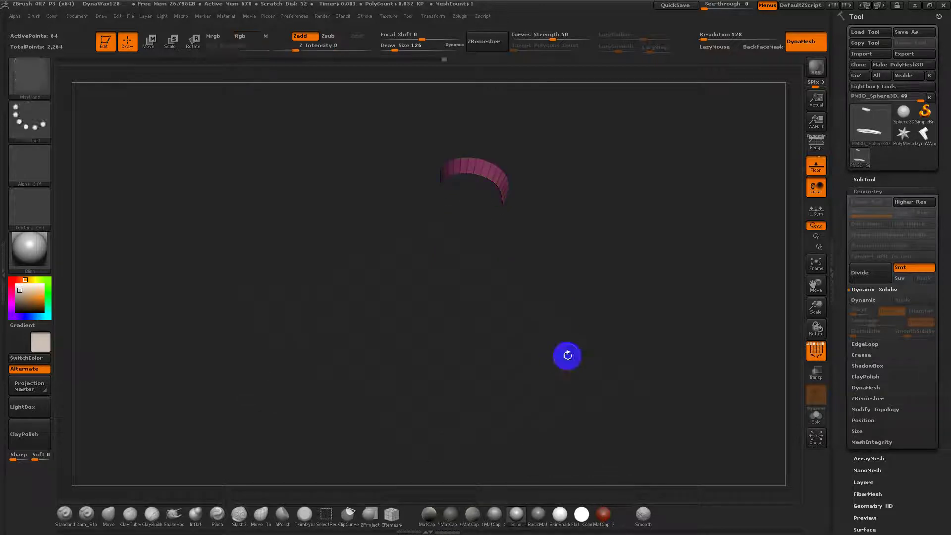
ctrl+shift+click(567, 353)
Isolate the sole's side strip with its bevelled lower edge, combine them into one new polygroup, and show the whole boot.
drag(629, 314, 641, 244)
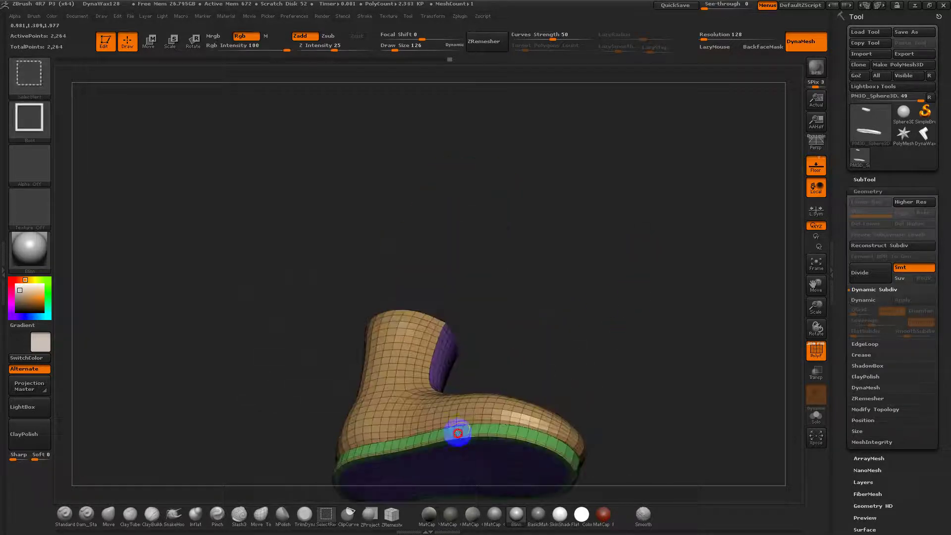
ctrl+shift+click(458, 433)
drag(467, 393, 623, 308)
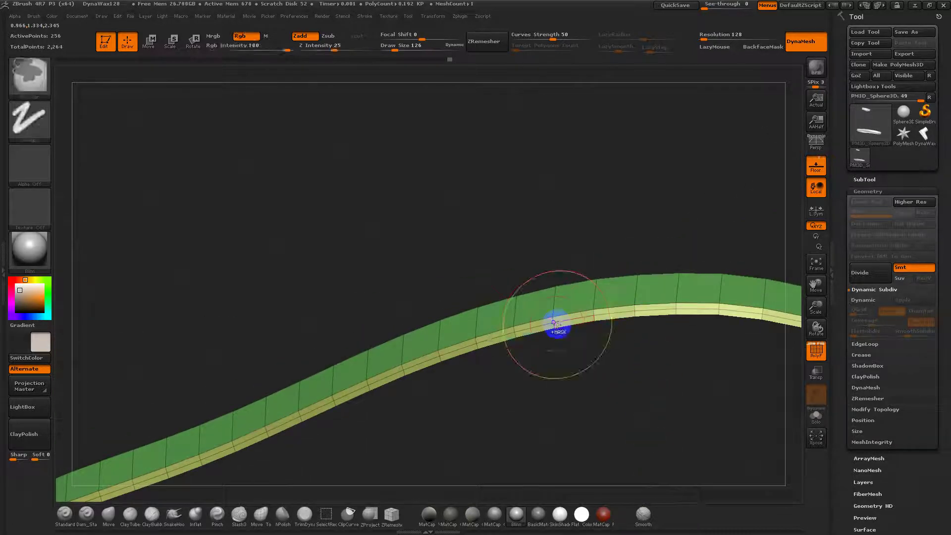
ctrl+shift+click(526, 236)
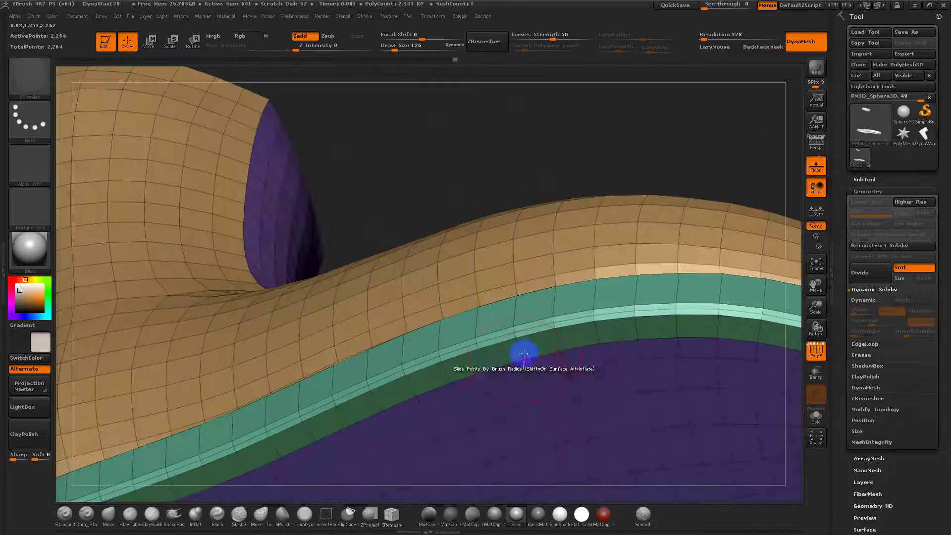
Toggle the boot's polygroups and hide the tan upper, leaving the sole and the collar strips visible.
ctrl+shift+click(538, 397)
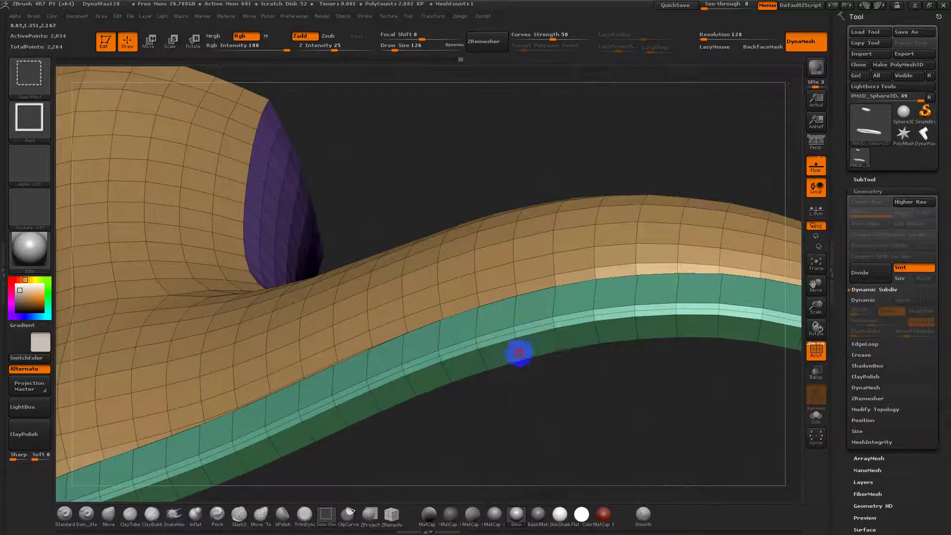
ctrl+alt+shift+click(518, 352)
drag(452, 170, 442, 177)
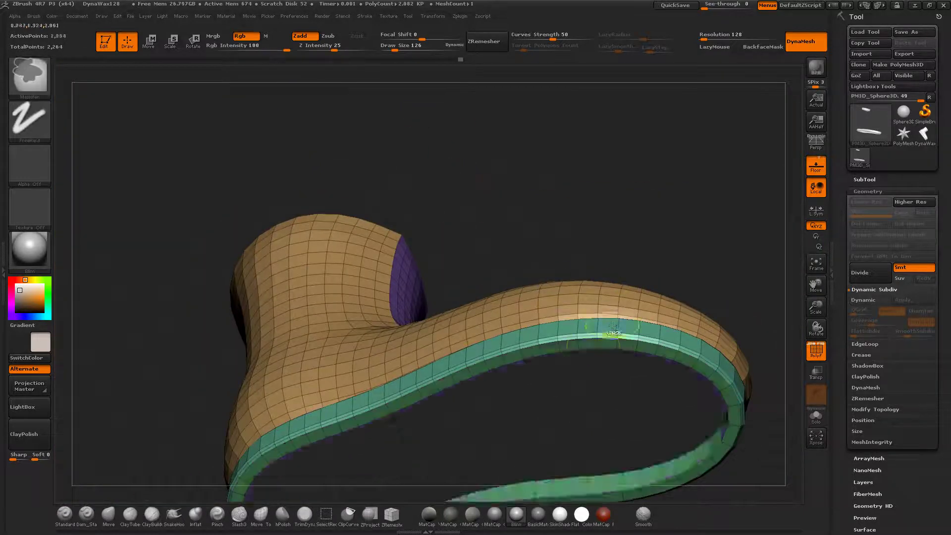
ctrl+shift+click(592, 353)
ctrl+shift+click(558, 317)
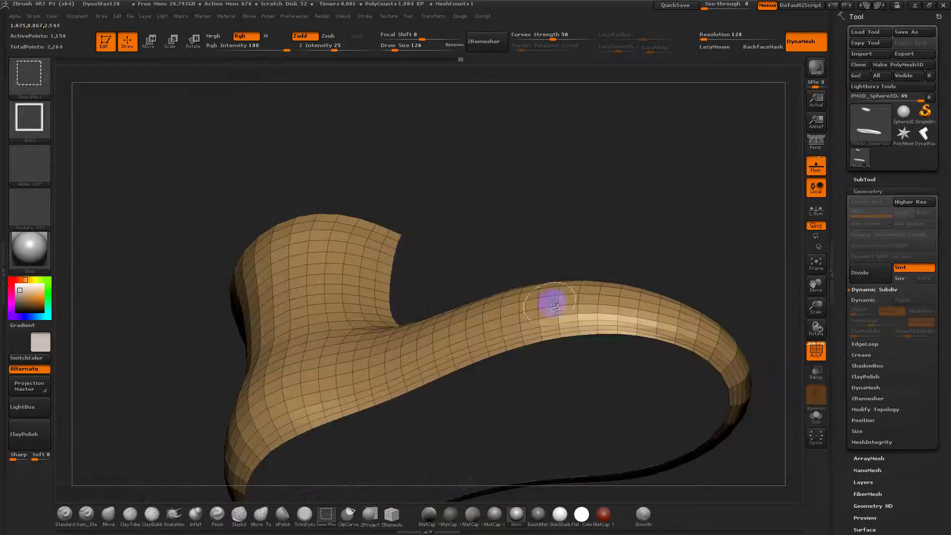
ctrl+shift+click(478, 312)
ctrl+shift+click(377, 249)
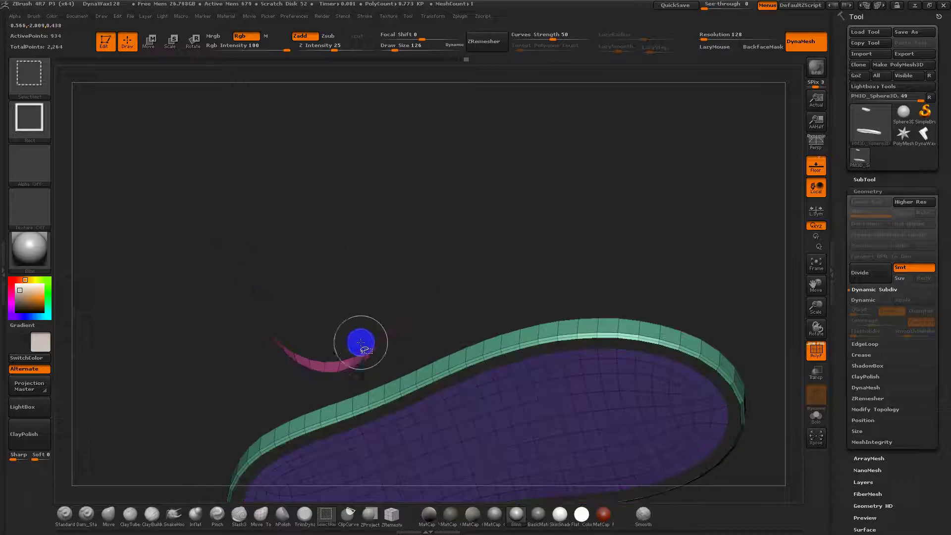
key(ctrl+z)
key(ctrl+z)
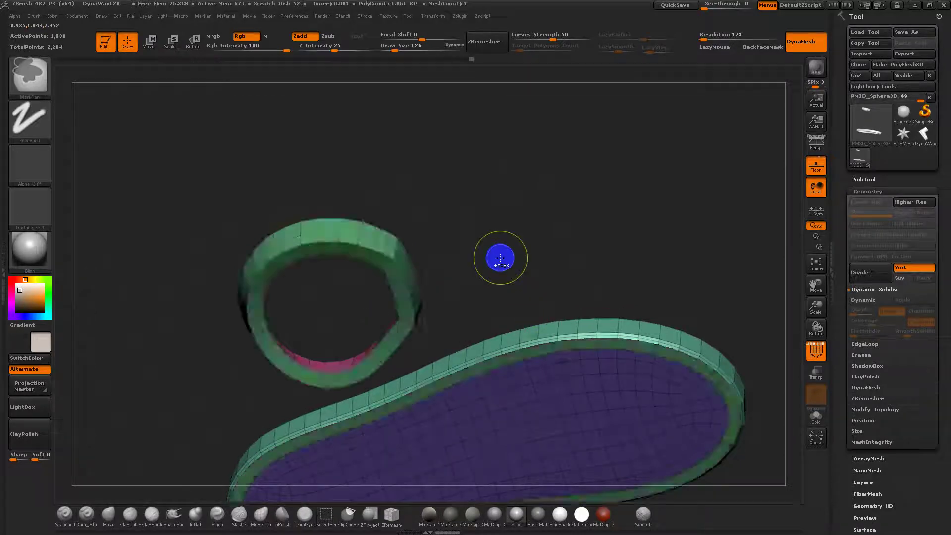
Hide the collar strips to isolate the sole, assign the whole sole one new polygroup, and show the whole boot.
drag(501, 256, 502, 299)
ctrl+alt+shift+drag(504, 205, 170, 394)
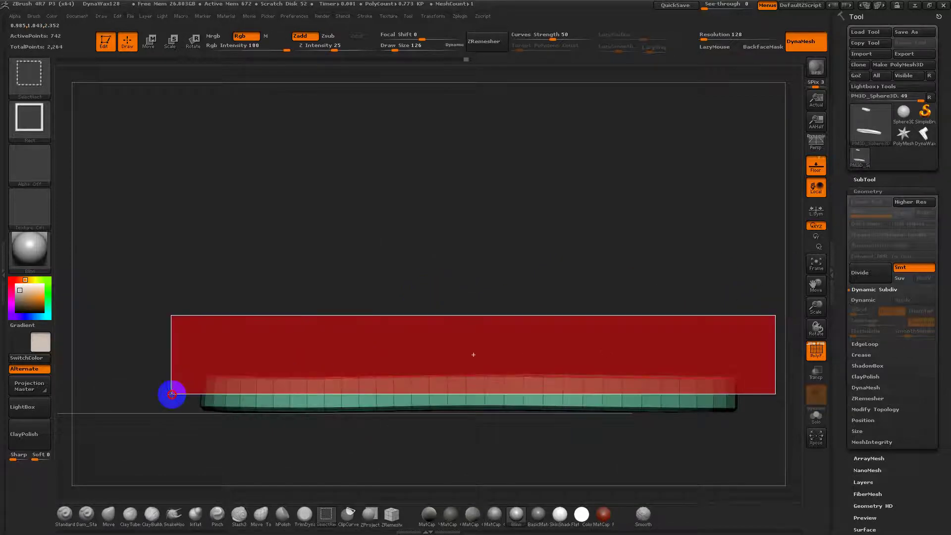
drag(263, 465, 299, 175)
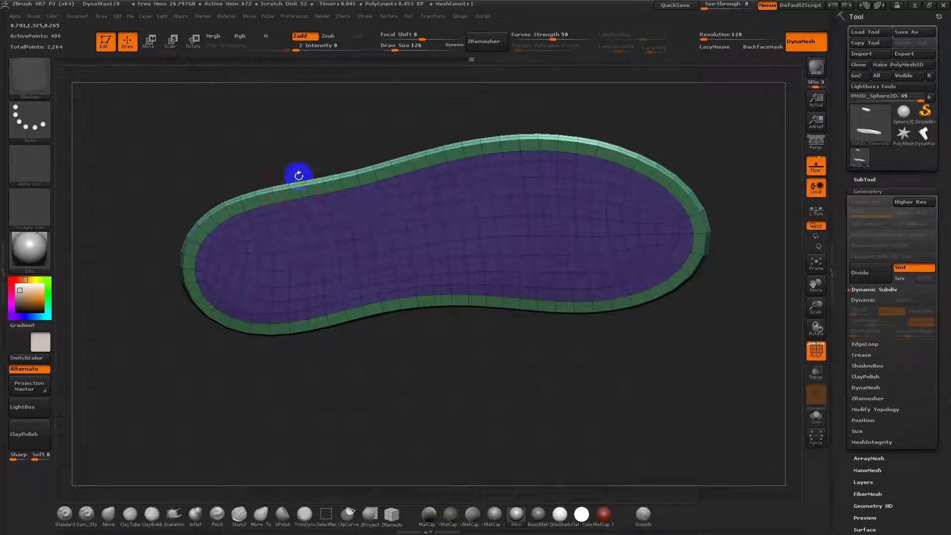
key(ctrl+w)
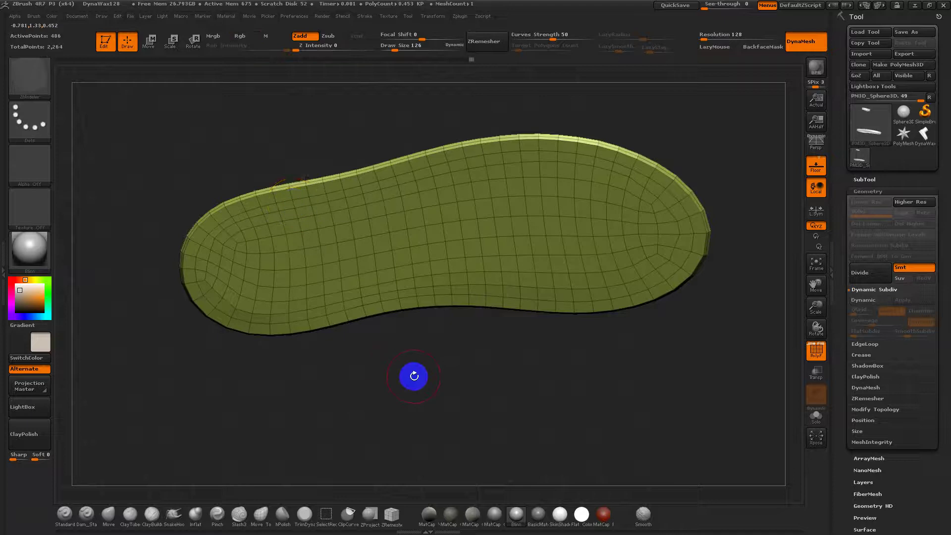
ctrl+shift+click(445, 382)
Set ZModeler's polygon action to Delete with Polygroup All and delete the opening's inner wall, inner bevel and green rim.
mouse_move(445, 382)
mouse_down()
mouse_move(451, 423)
mouse_move(446, 402)
mouse_move(424, 415)
mouse_move(522, 278)
mouse_move(546, 312)
mouse_move(591, 290)
mouse_move(633, 291)
mouse_move(624, 253)
mouse_move(611, 292)
mouse_move(619, 295)
mouse_up()
drag(612, 280, 620, 349)
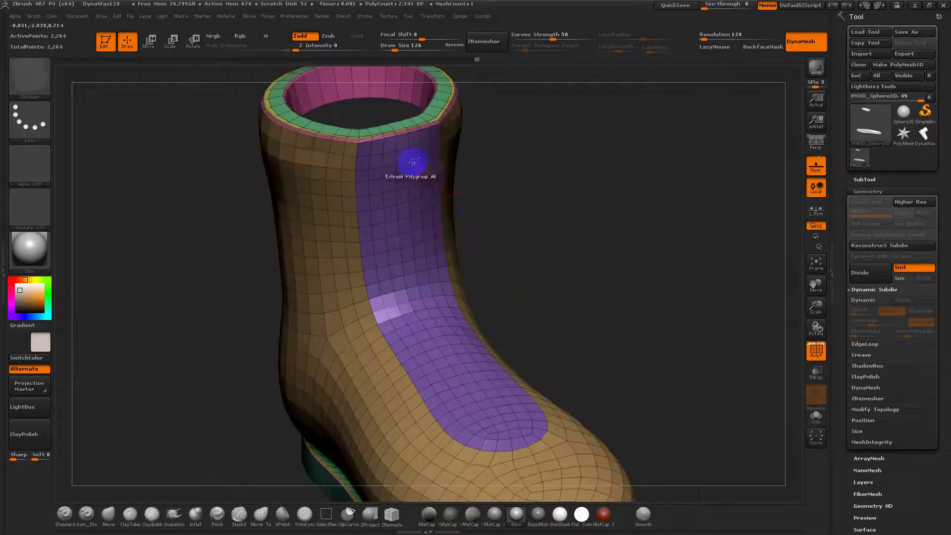
drag(496, 188, 559, 316)
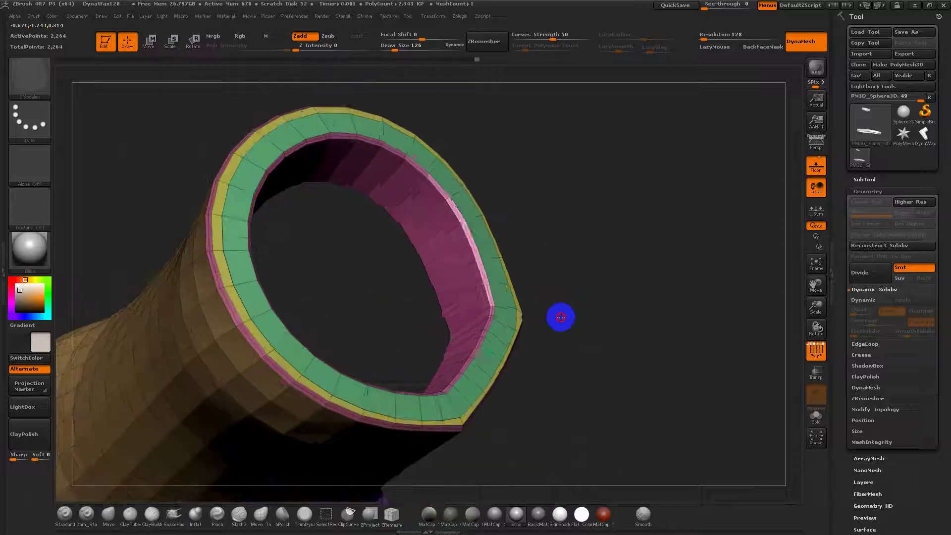
key(space)
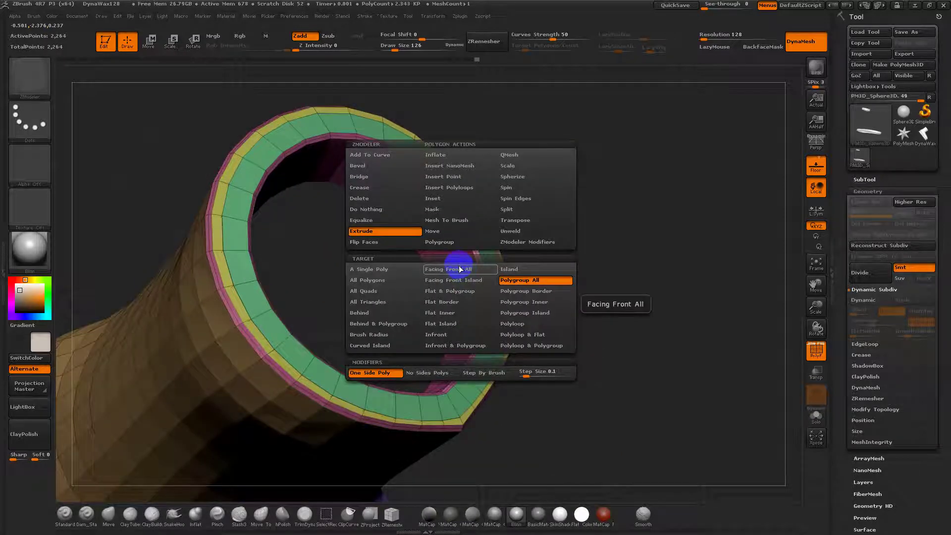
click(362, 198)
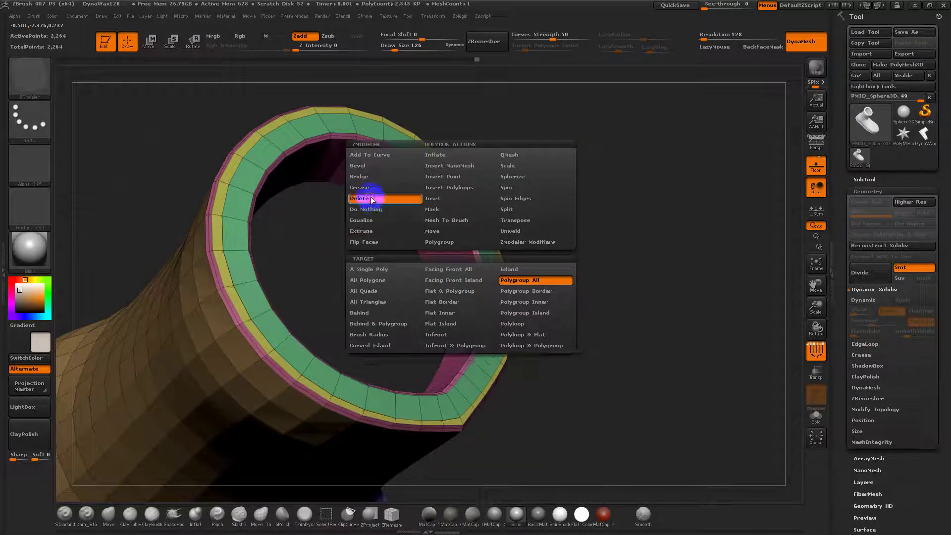
click(441, 258)
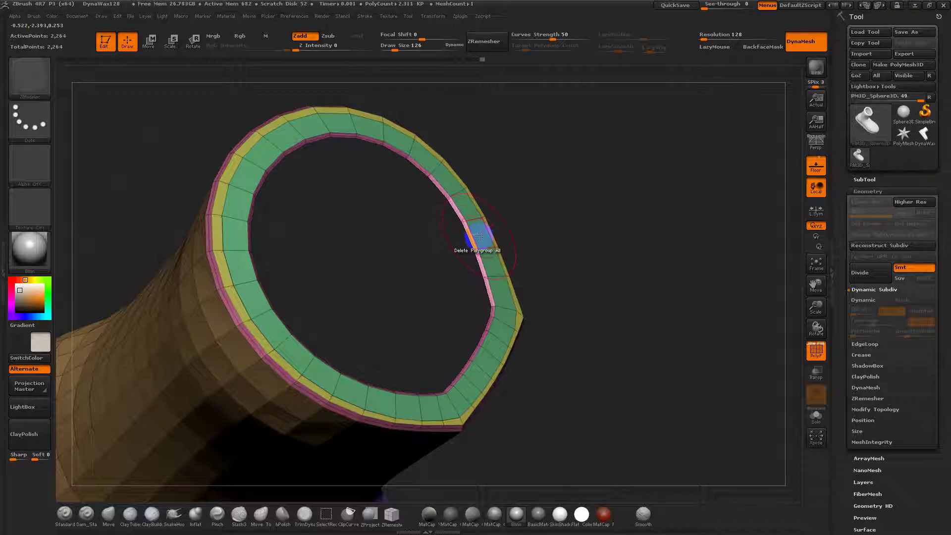
click(480, 239)
click(473, 241)
Delete the remaining yellow and pink edge strips around the boot's top opening.
drag(546, 248, 435, 318)
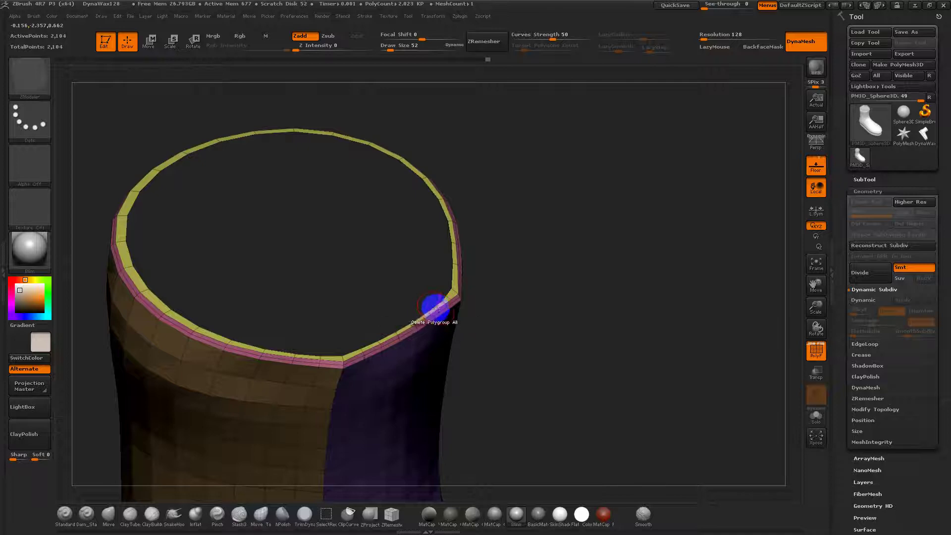
click(435, 308)
click(436, 312)
drag(534, 340, 533, 268)
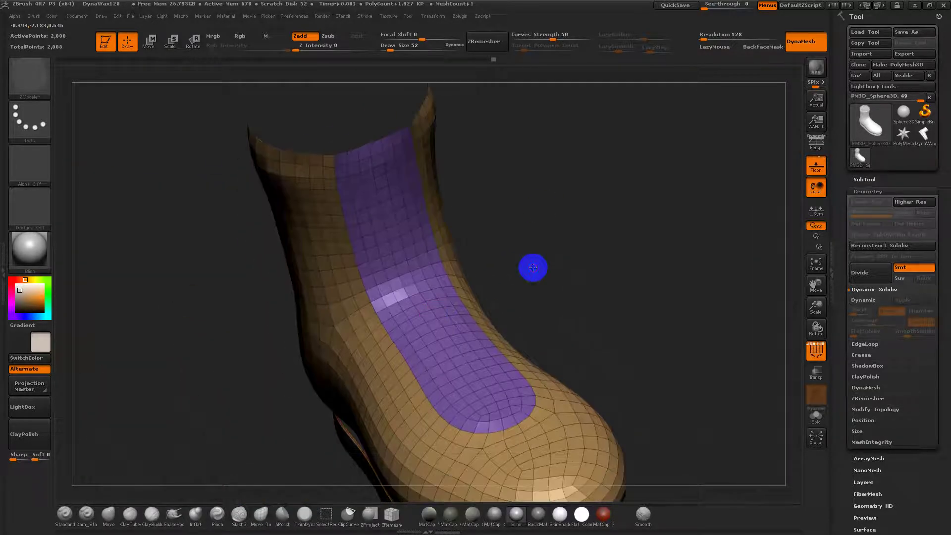
Set ZModeler's polygon action to Extrude with Polygroup All and extrude the purple strip along the shaft front and instep.
key(space)
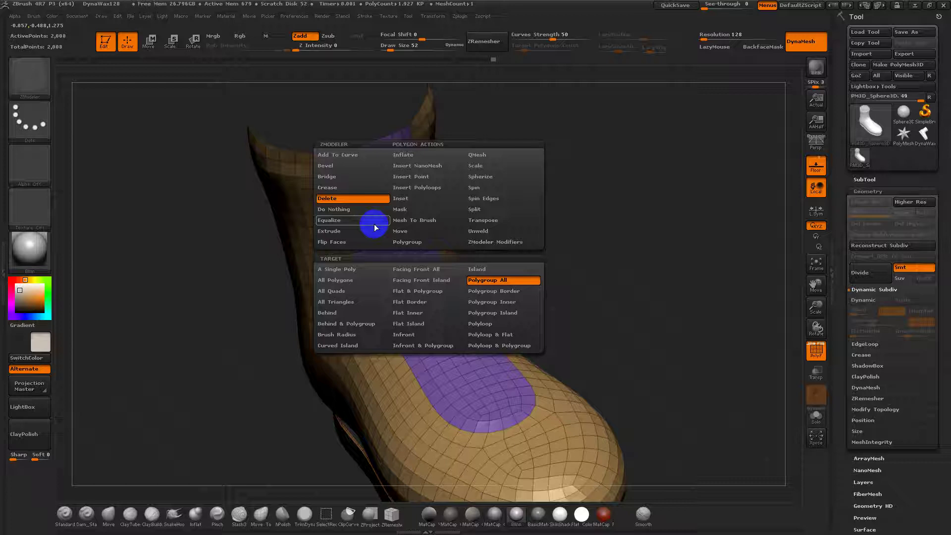
click(342, 231)
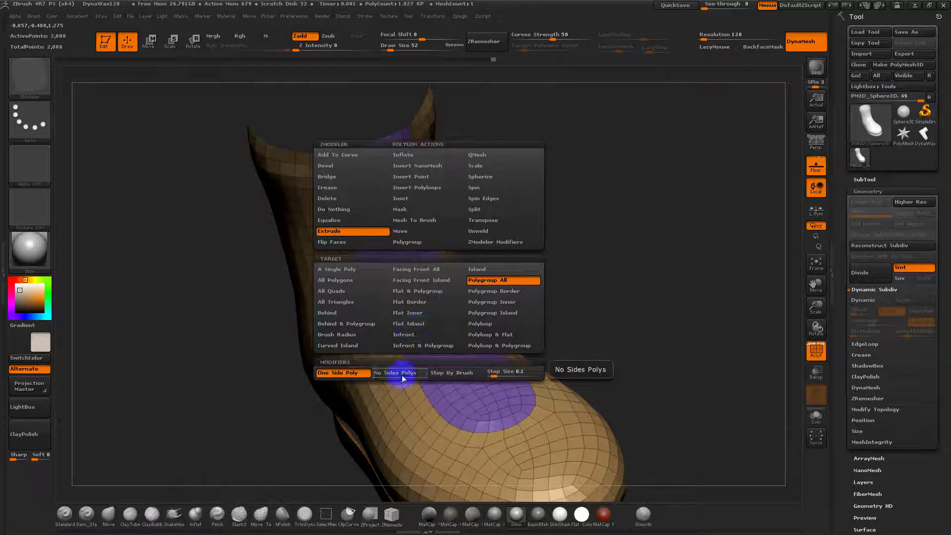
drag(450, 350, 483, 368)
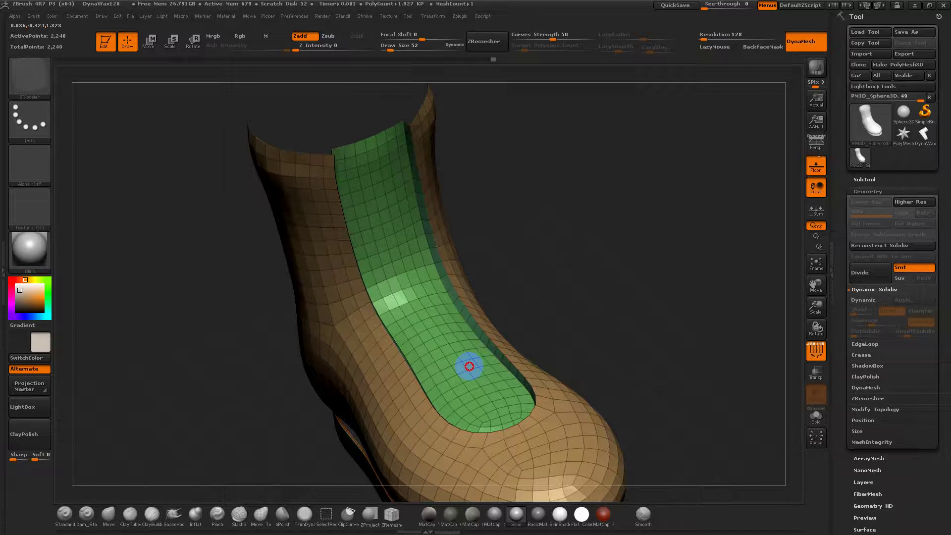
drag(651, 318, 620, 324)
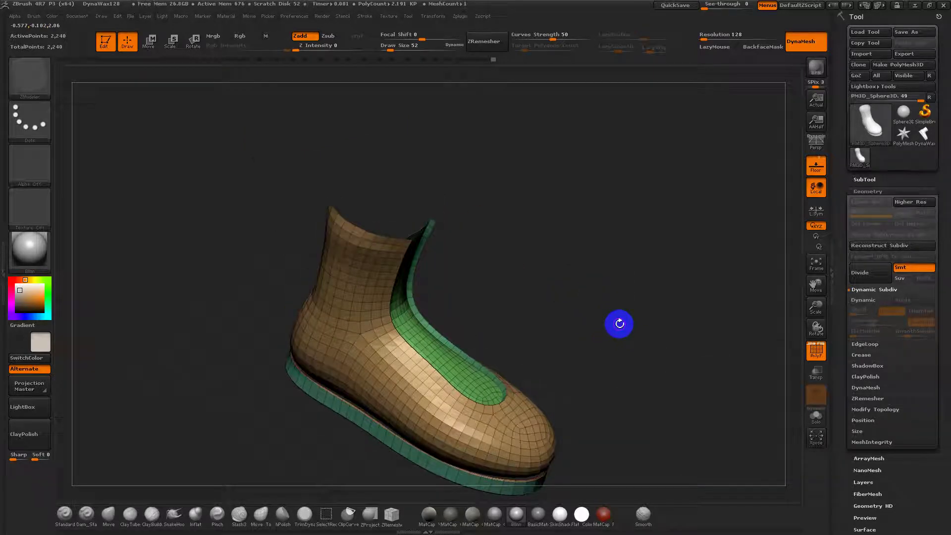
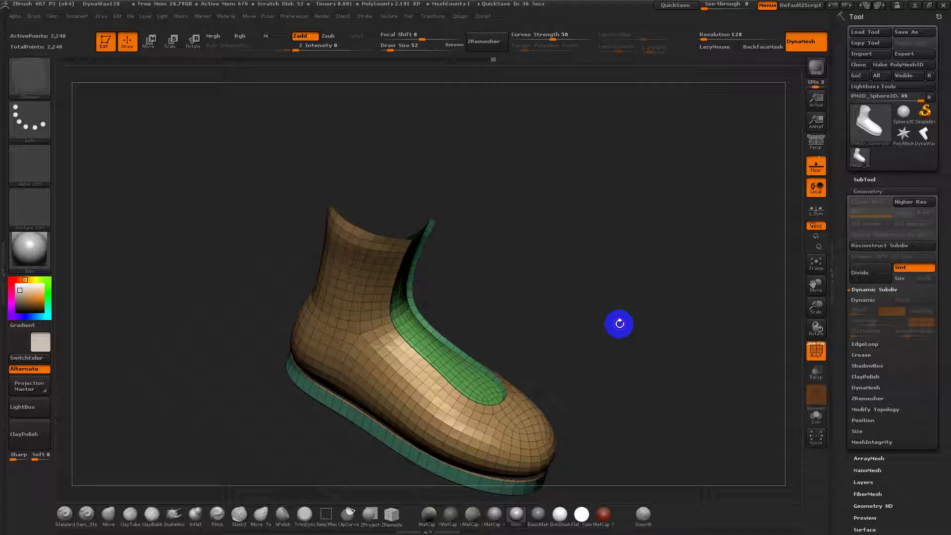
Switch to the Hand_Of_God_v012 model and inspect it with the polyframe off and on again.
drag(619, 324, 551, 282)
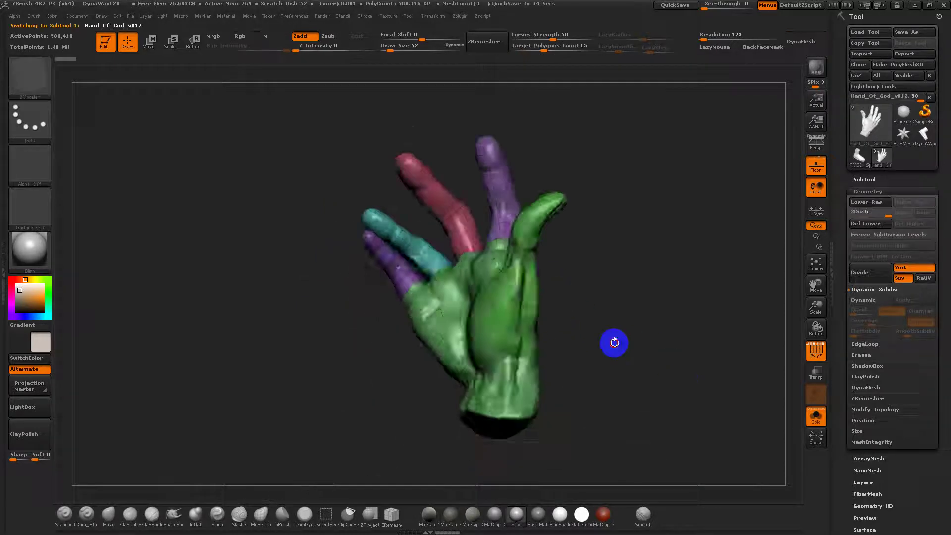
drag(614, 342, 623, 359)
key(shift+f)
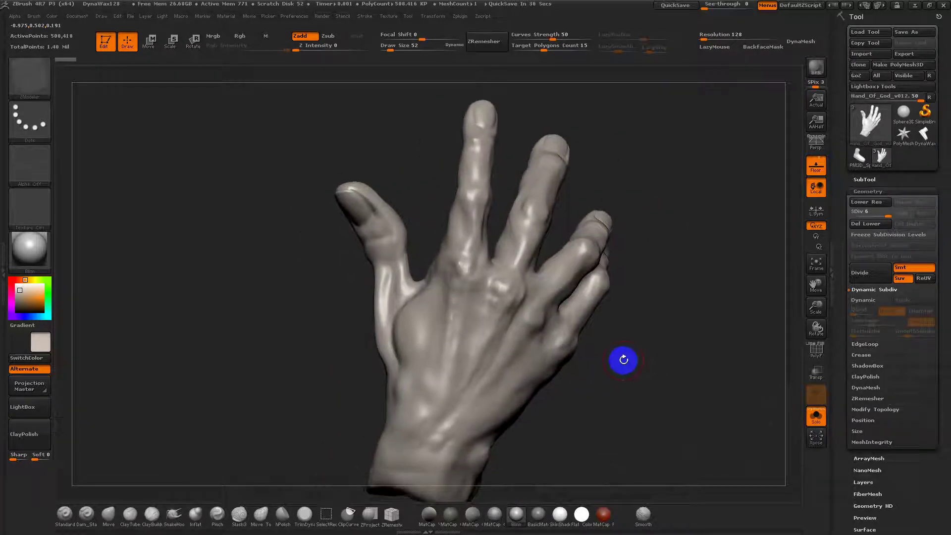
key(shift+f)
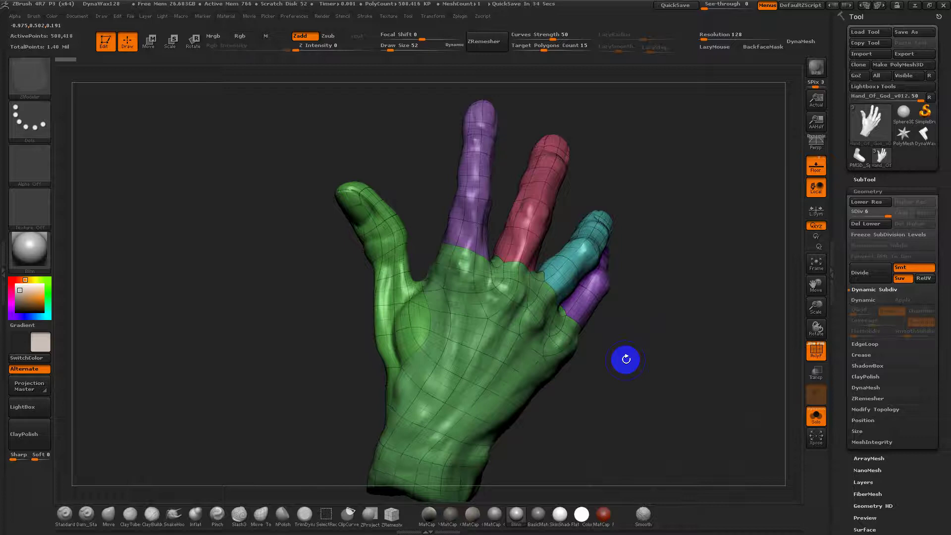
Lower the hand to subdivision level 1.
key(shift+d)
key(shift+d)
key(shift+d)
key(shift+d)
key(shift+d)
mouse_move(627, 360)
mouse_down()
mouse_move(611, 378)
mouse_move(631, 378)
mouse_up()
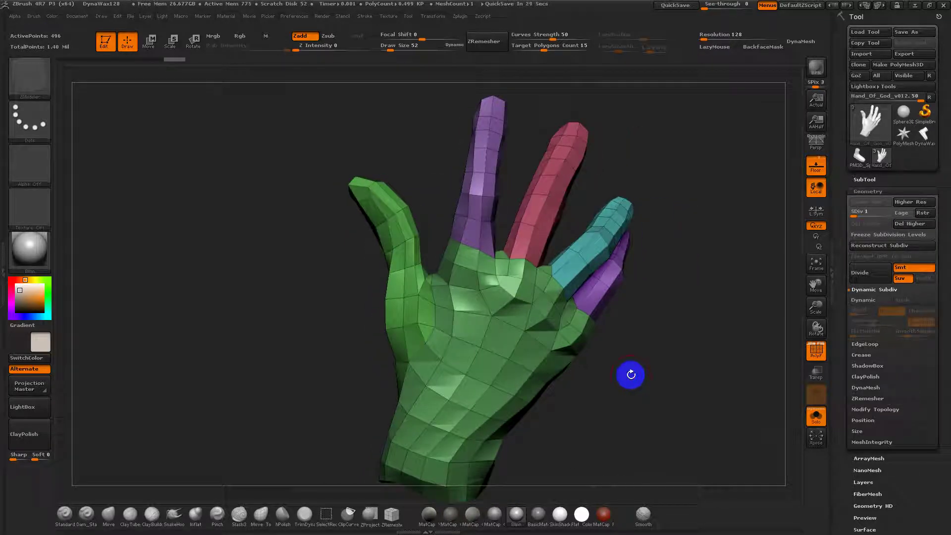
Isolate the thumb's polygroup, inspect it, assign it a new polygroup, and show the whole hand.
ctrl+shift+click(404, 281)
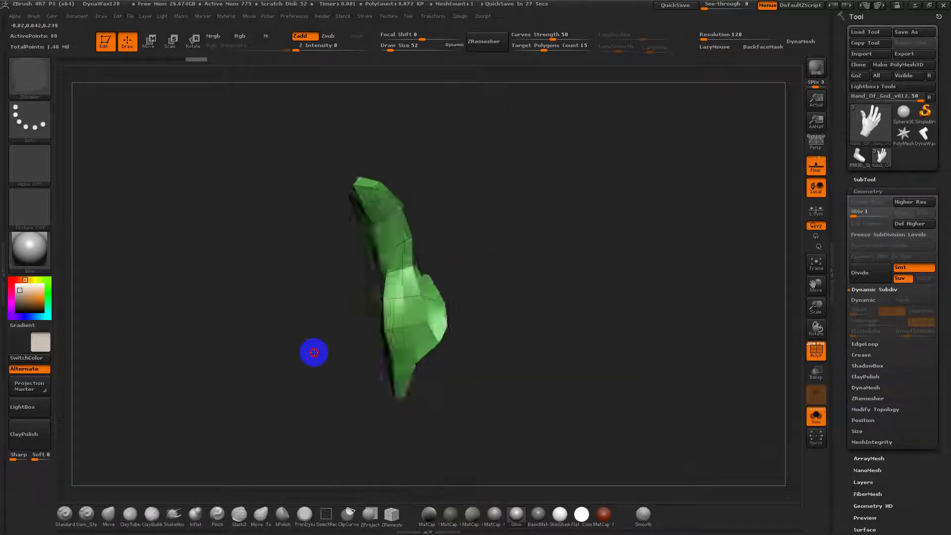
drag(314, 353, 357, 340)
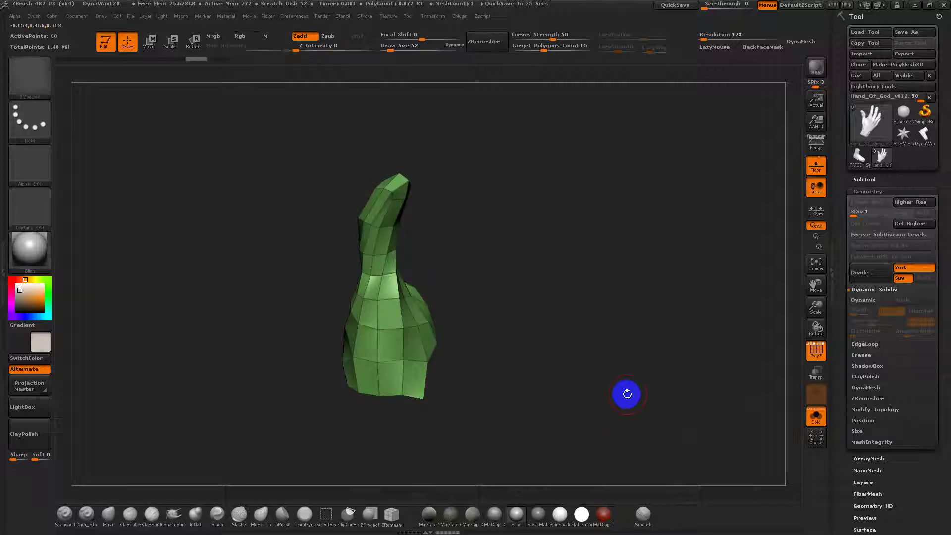
drag(624, 393, 618, 389)
ctrl+shift+click(631, 403)
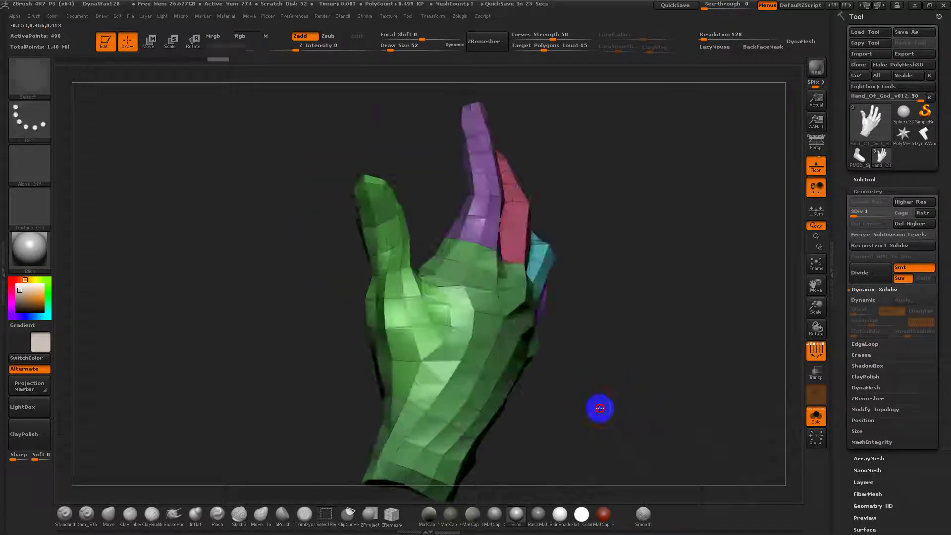
ctrl+shift+click(415, 311)
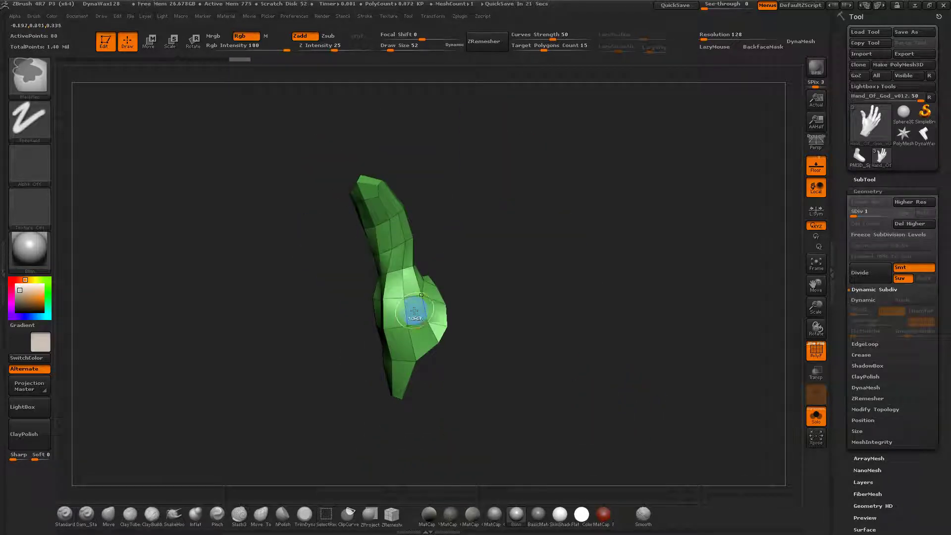
key(ctrl+w)
ctrl+shift+click(673, 380)
drag(673, 380, 650, 382)
Isolate the index finger's polygroup, show the whole hand again, and select the ZModeler brush.
ctrl+shift+click(470, 194)
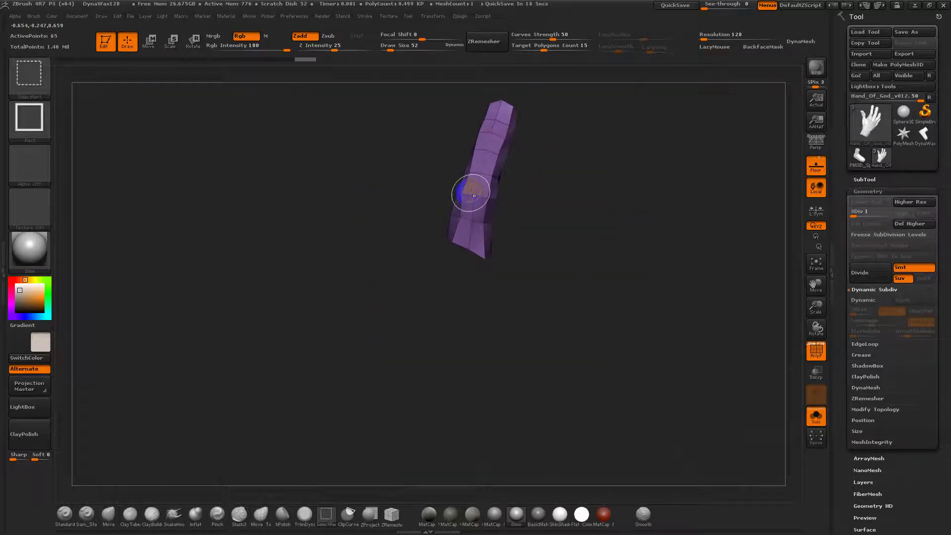
ctrl+shift+click(471, 193)
ctrl+shift+click(470, 193)
key(b)
key(z)
key(m)
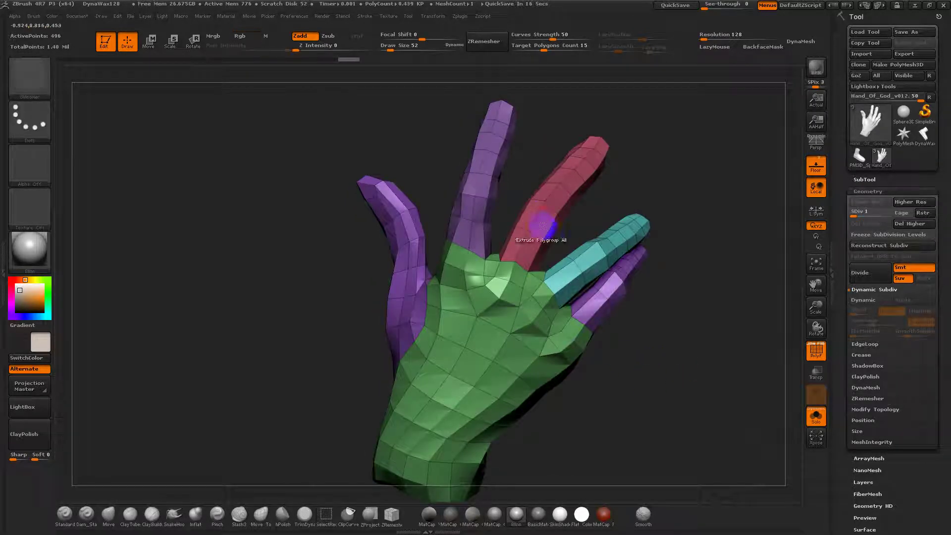
Mask everything except the index finger's polygroup and rotate the finger with a transpose line along its length.
click(307, 43)
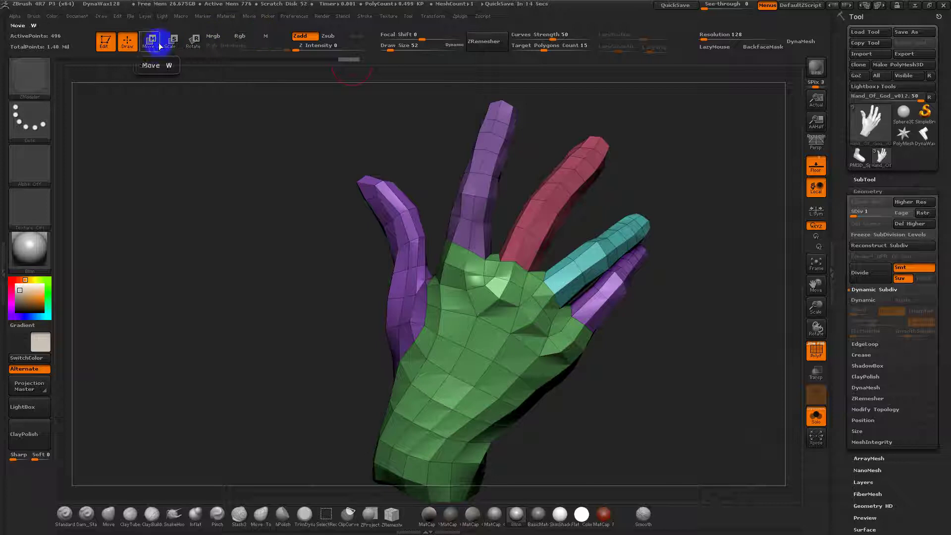
click(195, 42)
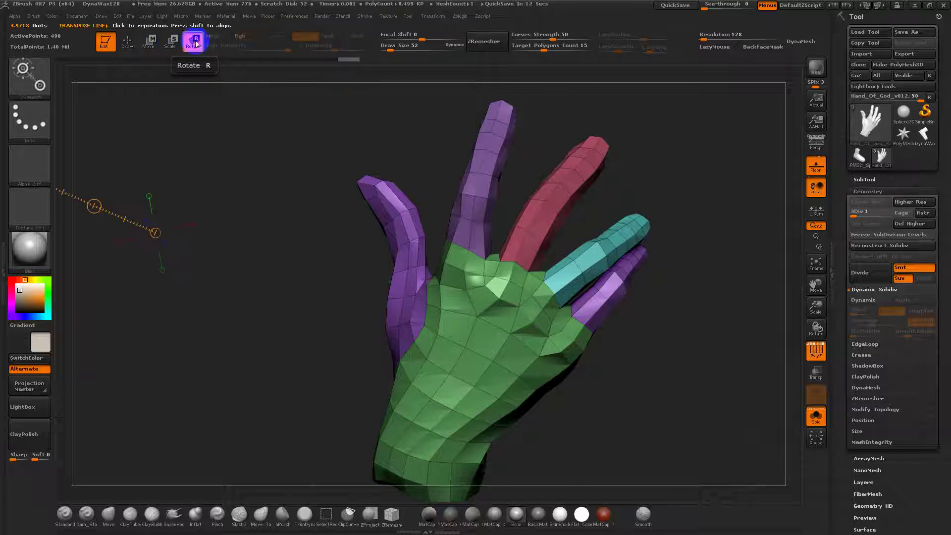
ctrl+shift+click(479, 210)
drag(474, 236, 505, 101)
drag(394, 116, 459, 147)
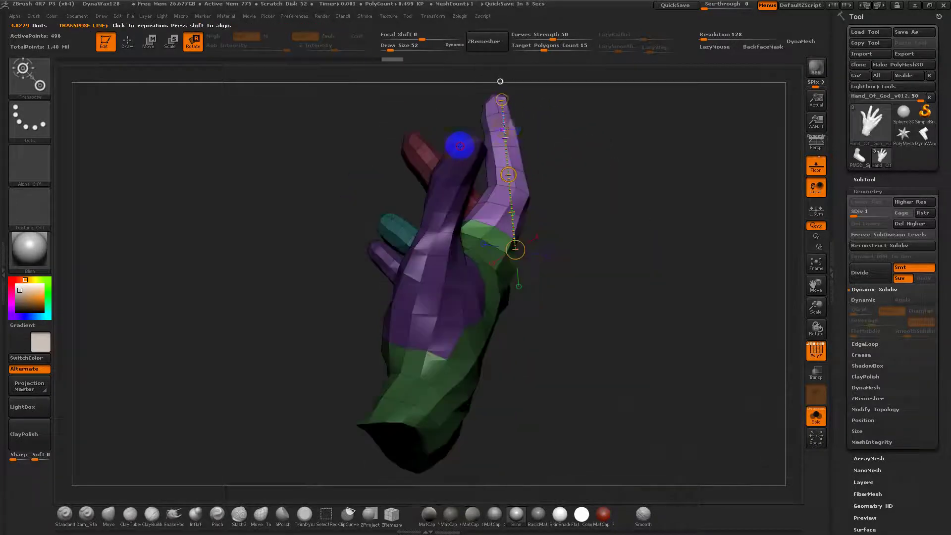
mouse_move(503, 101)
mouse_down()
mouse_move(462, 100)
mouse_move(502, 102)
mouse_up()
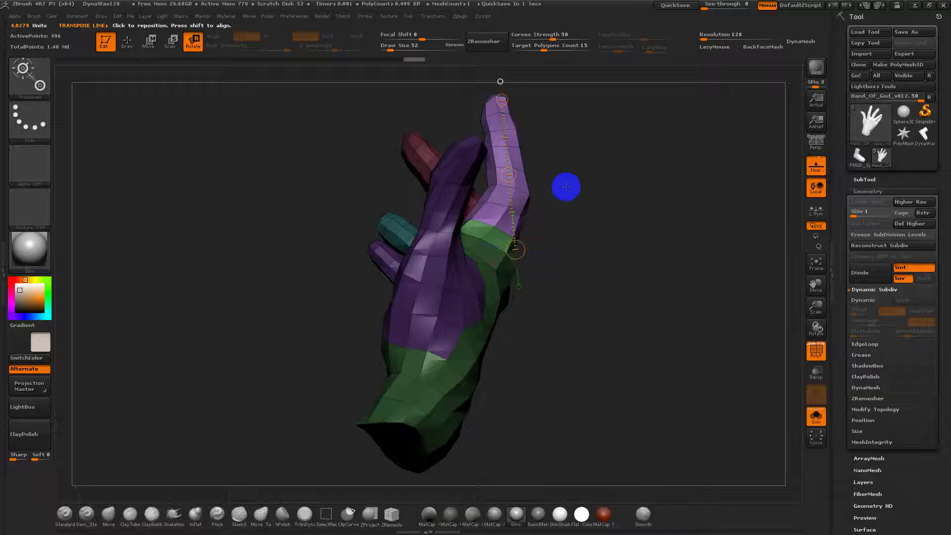
mouse_move(521, 243)
right_down()
mouse_move(512, 232)
mouse_move(515, 245)
right_up()
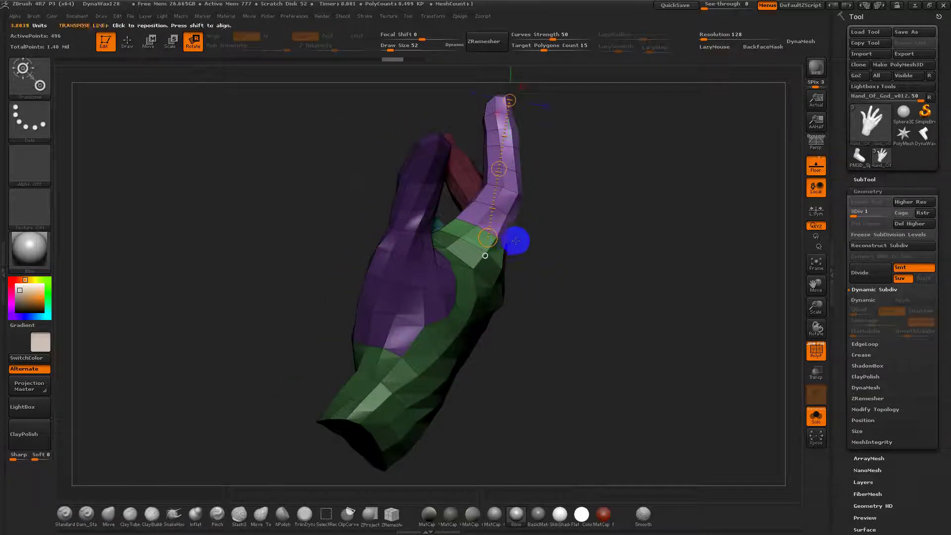
Raise the hand to subdivision level 6 and inspect the index finger with the polyframe off and on again.
key(d)
key(d)
key(d)
key(d)
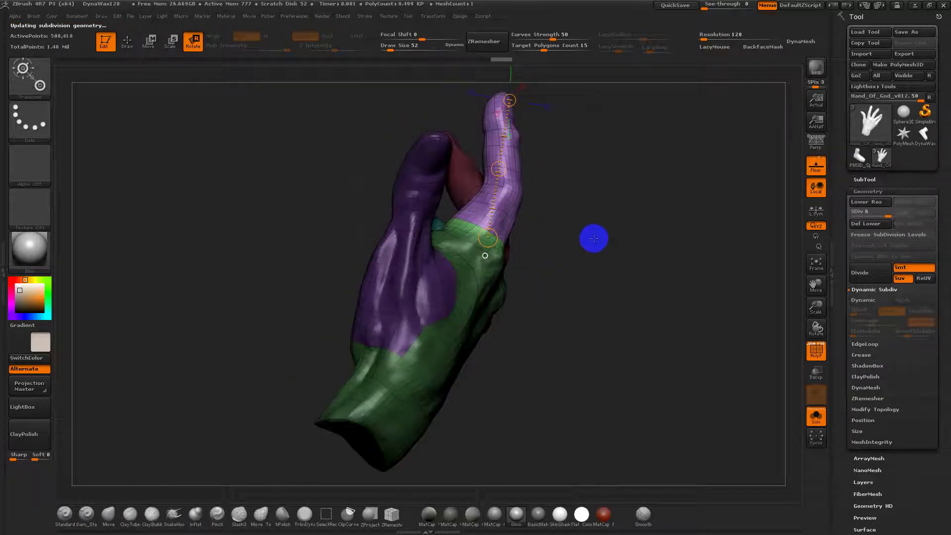
key(shift+f)
ctrl+right_drag(590, 198, 599, 228)
key(shift+f)
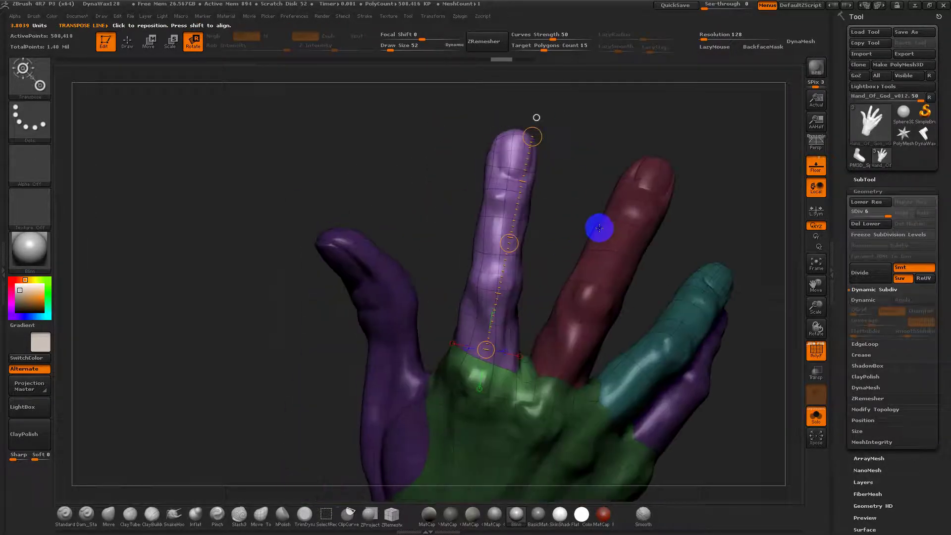
Return to subdivision level 1, isolate the index fingertip, assign it its own polygroup, and show the whole hand.
key(shift+d)
key(shift+d)
key(shift+d)
key(q)
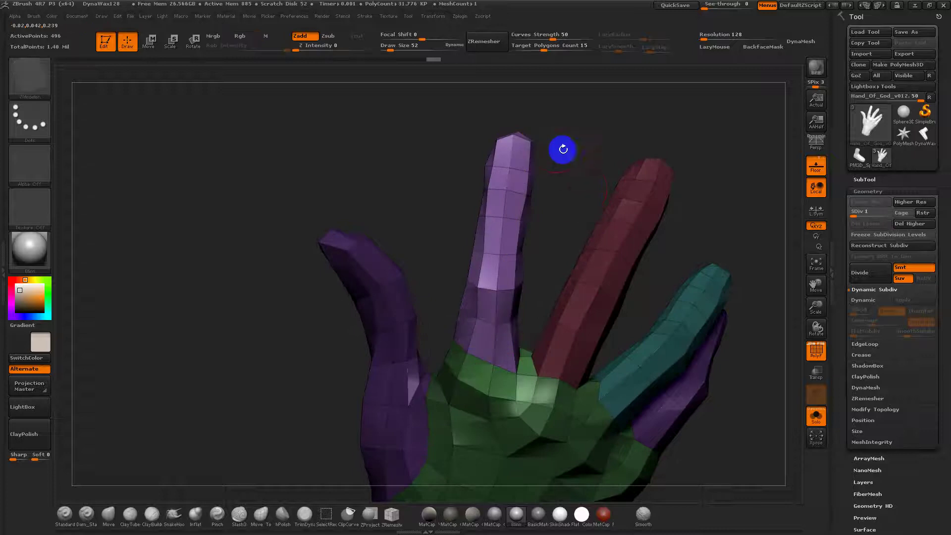
ctrl+shift+drag(580, 114, 461, 201)
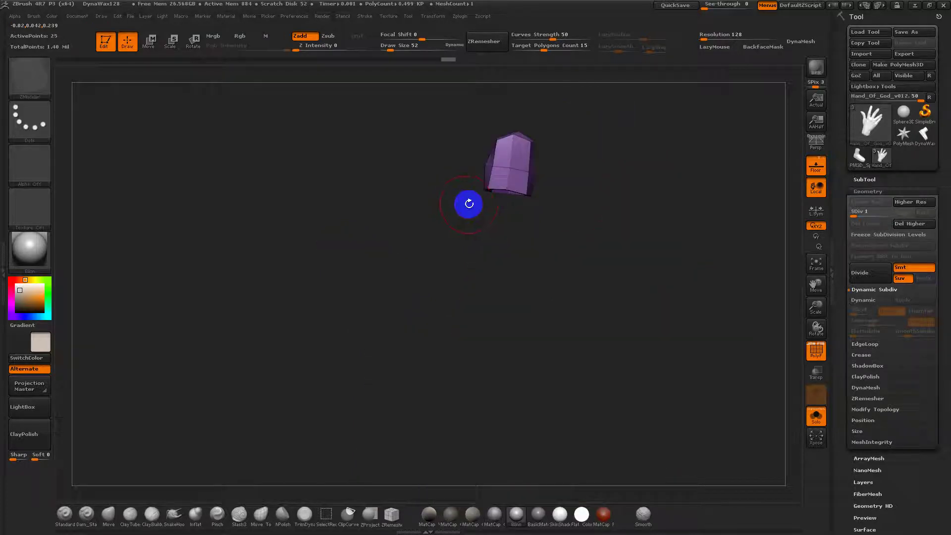
key(b)
key(z)
key(m)
key(ctrl+w)
ctrl+shift+click(557, 227)
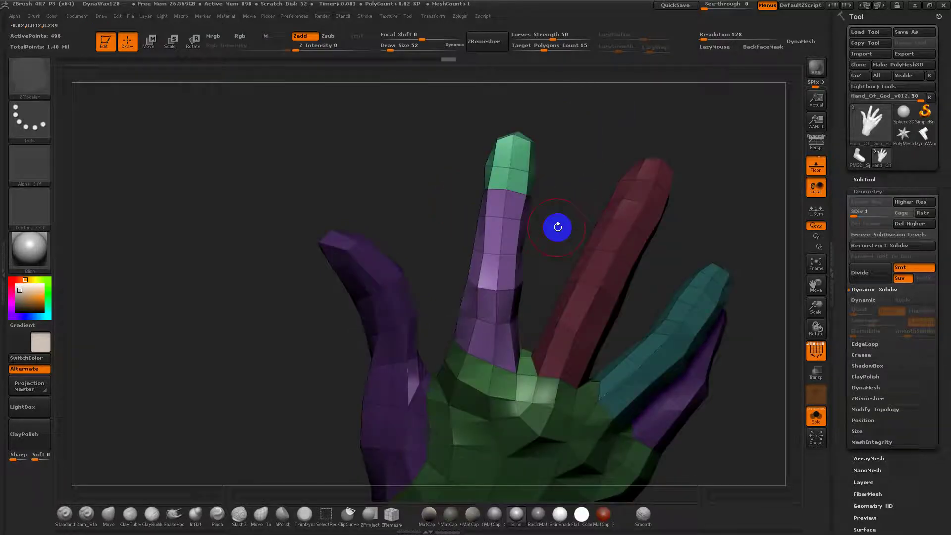
Try assigning a new polygroup to the index finger's middle segment, then undo it.
ctrl+shift+click(521, 233)
ctrl+shift+drag(567, 174, 441, 260)
key(ctrl+w)
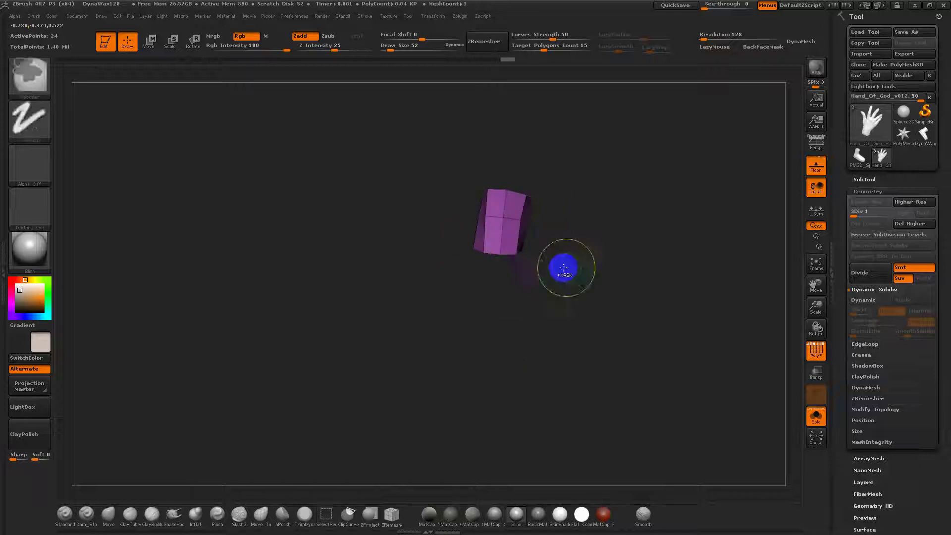
ctrl+shift+click(586, 231)
alt+drag(585, 243, 529, 226)
key(ctrl+z)
key(ctrl+z)
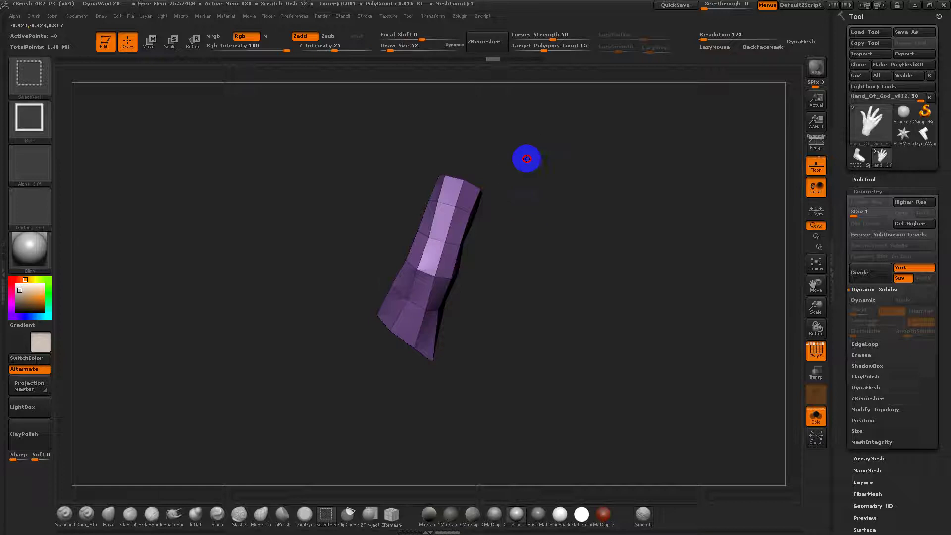
Isolate the index finger's middle segment and try hiding and restoring the stray face below it.
ctrl+shift+drag(527, 157, 393, 284)
drag(488, 309, 491, 285)
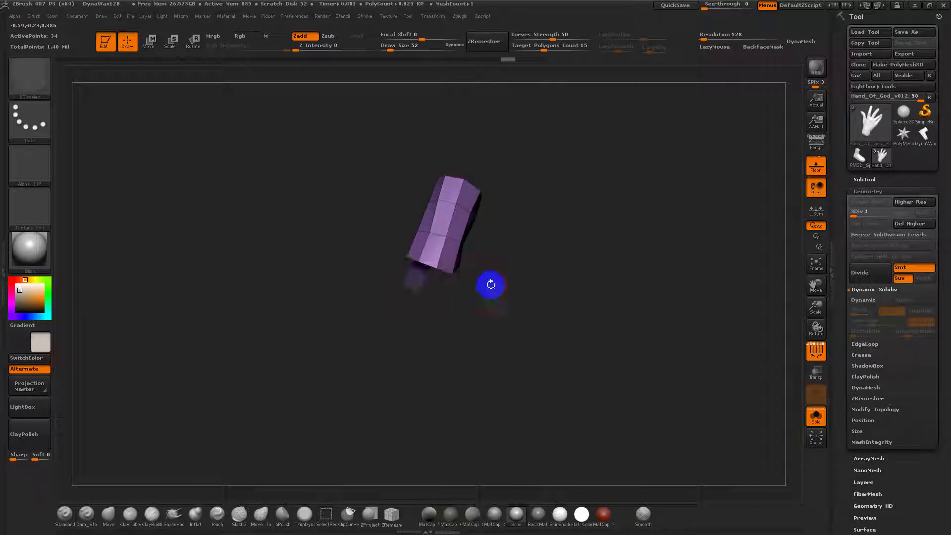
ctrl+alt+shift+drag(427, 286, 361, 314)
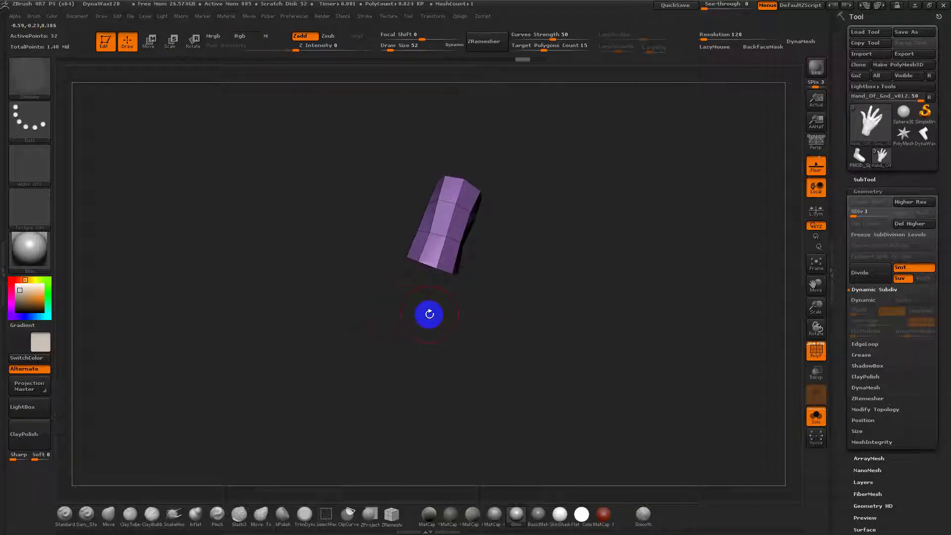
ctrl+shift+drag(568, 150, 346, 319)
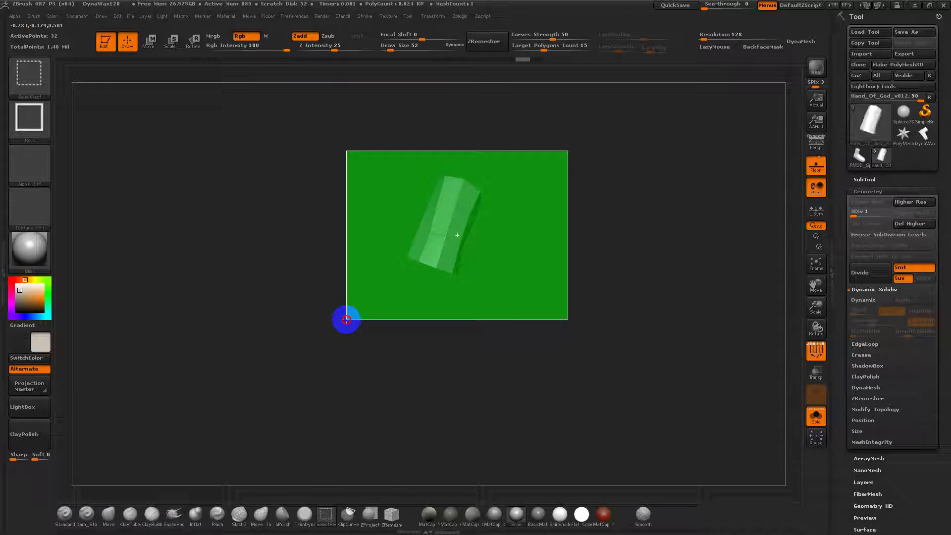
ctrl+alt+shift+drag(346, 320, 486, 238)
ctrl+shift+click(499, 245)
ctrl+shift+click(476, 275)
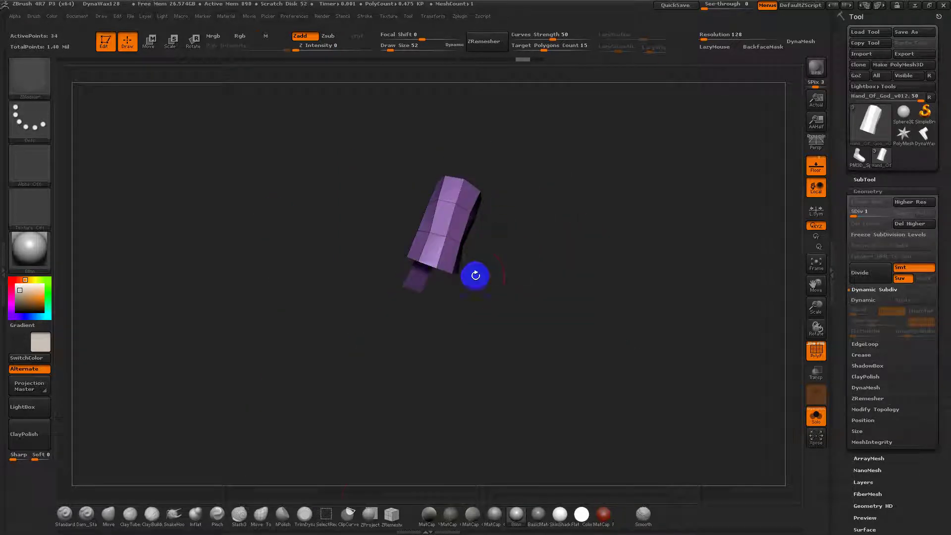
Demonstrate rectangle selection around the isolated finger segment, then undo and redo the visibility change.
click(349, 515)
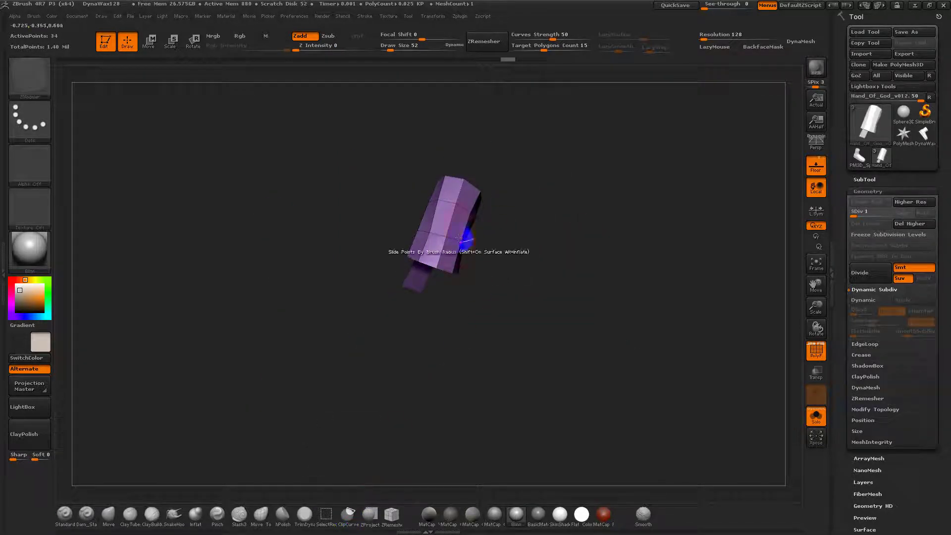
ctrl+shift+drag(510, 218, 370, 289)
ctrl+shift+click(496, 218)
mouse_move(506, 218)
ctrl+shift+mouse_down()
mouse_move(399, 285)
mouse_move(378, 259)
mouse_move(356, 270)
mouse_move(370, 265)
ctrl+shift+mouse_up()
key(ctrl+z)
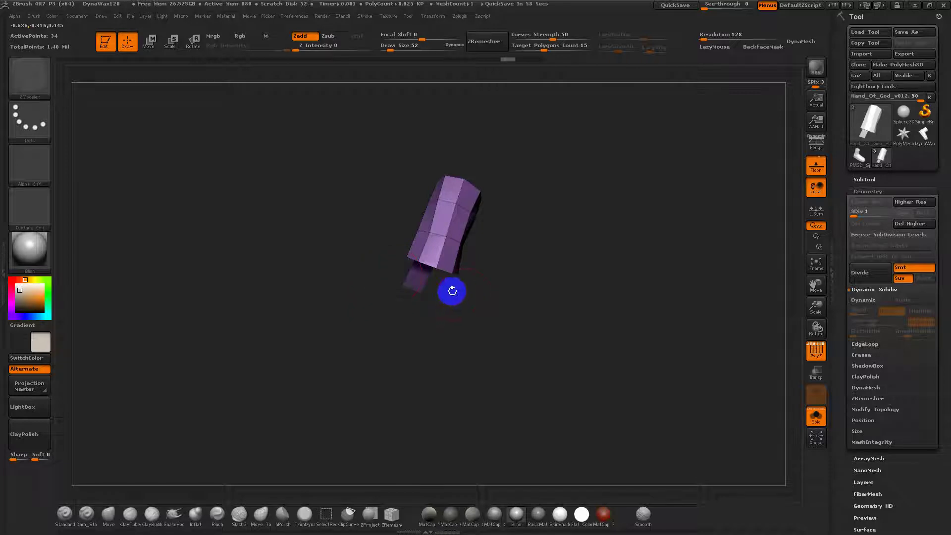
key(ctrl+shift+z)
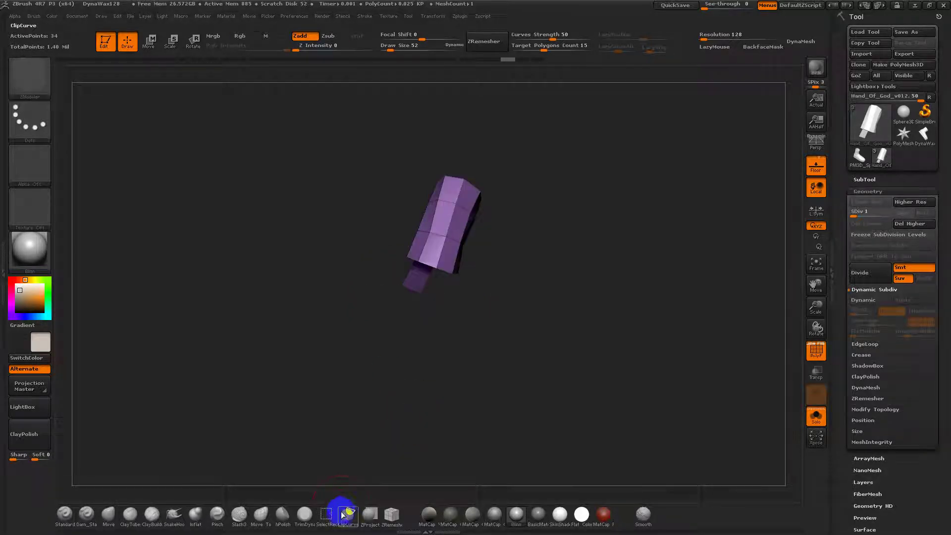
Hide the stray face below the middle segment, assign the segment a new polygroup, and show the whole hand.
ctrl+alt+shift+drag(444, 314, 387, 270)
drag(482, 325, 572, 340)
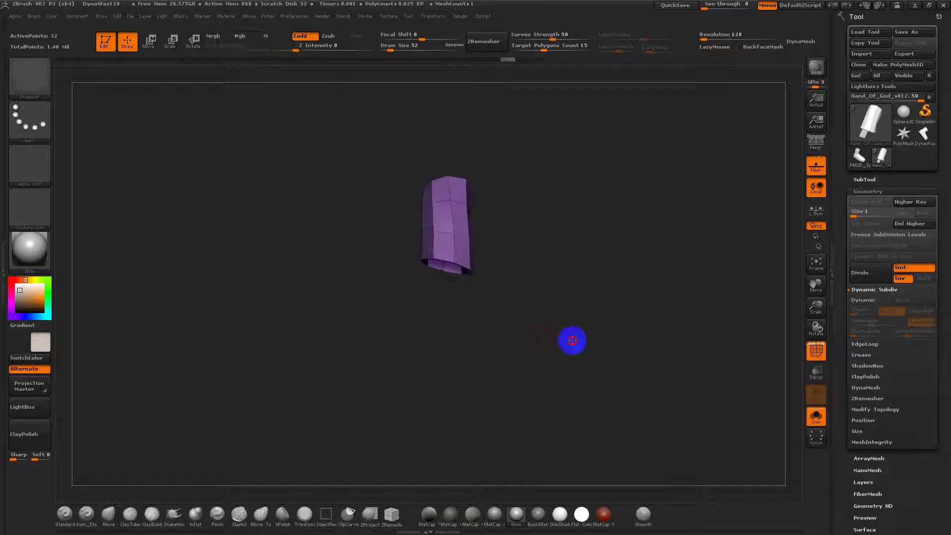
key(ctrl+w)
ctrl+shift+click(569, 306)
drag(585, 245, 577, 209)
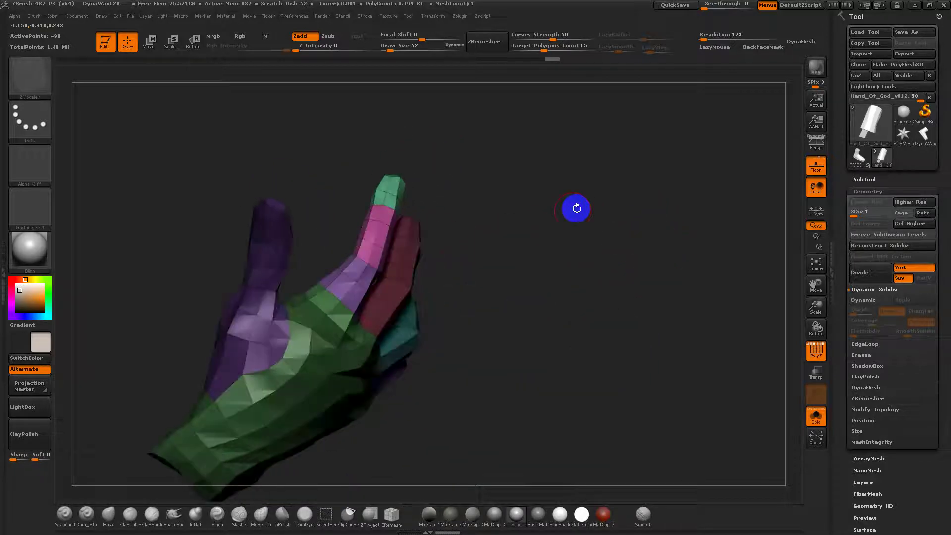
Raise the hand to subdivision level 6 and inspect it from several angles with the polyframe off.
key(d)
key(d)
key(d)
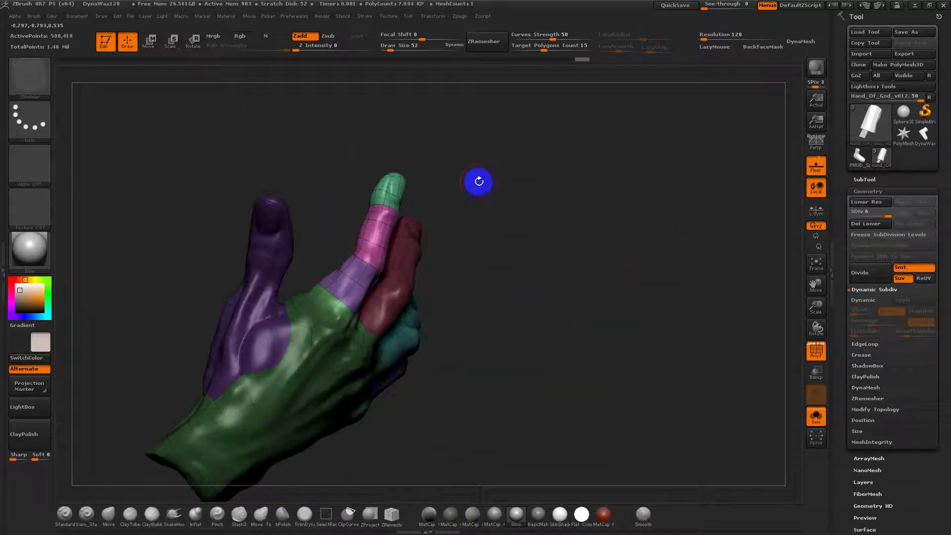
key(shift+f)
drag(530, 230, 503, 214)
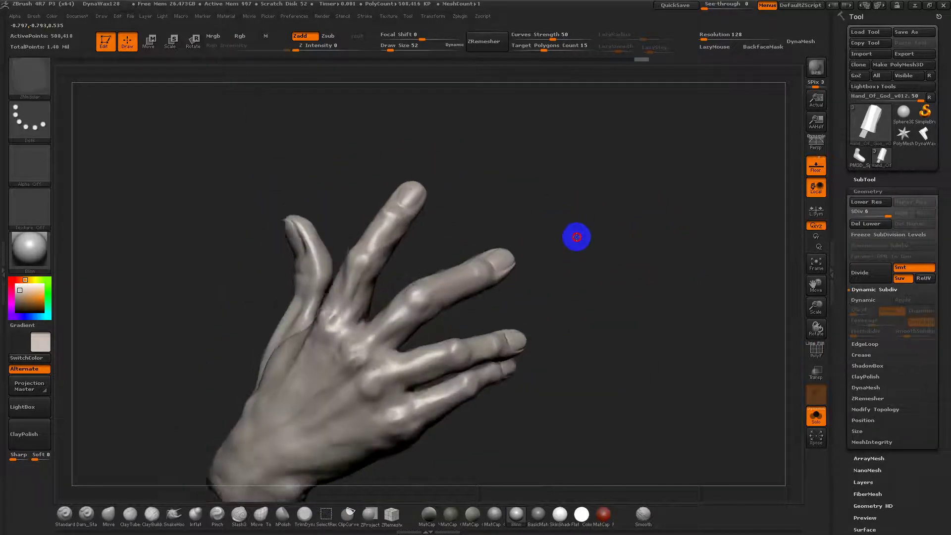
drag(577, 237, 582, 266)
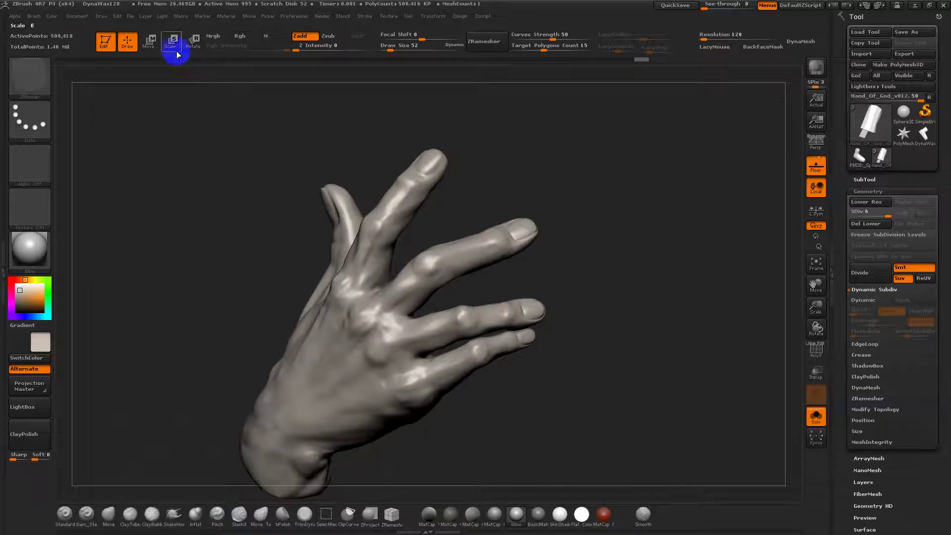
Isolate the ring finger's polygroup, examine it up close from several angles, and show the whole hand again.
ctrl+shift+click(505, 314)
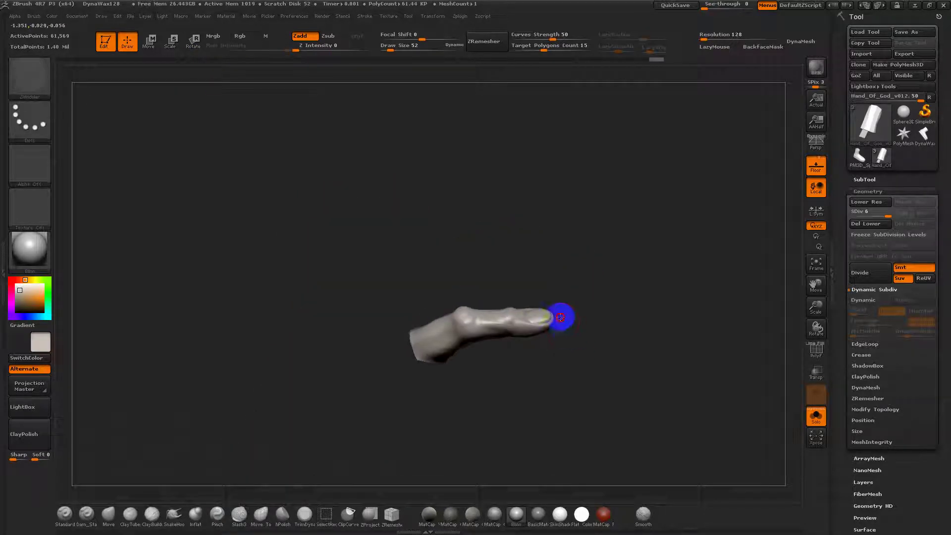
ctrl+shift+click(605, 339)
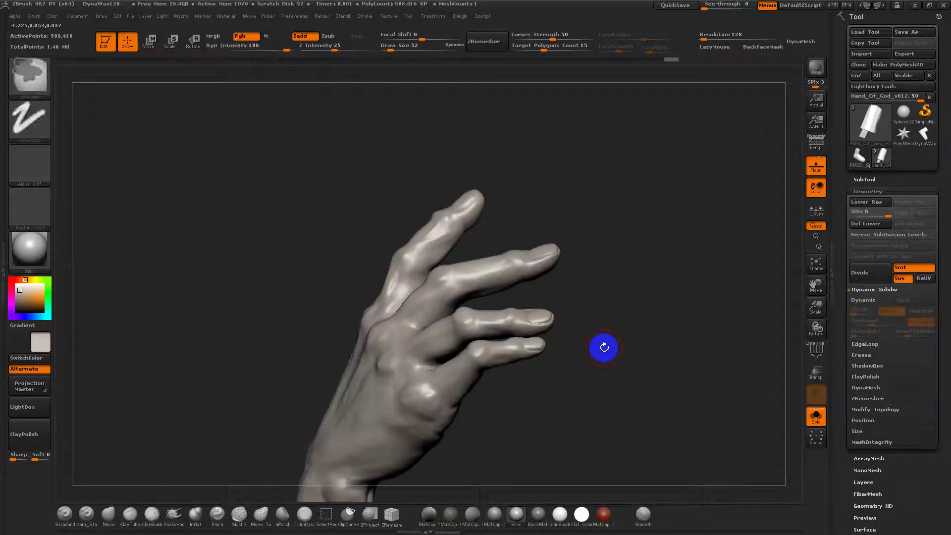
mouse_move(564, 357)
mouse_down()
mouse_move(639, 335)
mouse_move(692, 389)
mouse_move(436, 297)
mouse_move(458, 332)
mouse_up()
ctrl+shift+click(458, 332)
drag(520, 376, 410, 363)
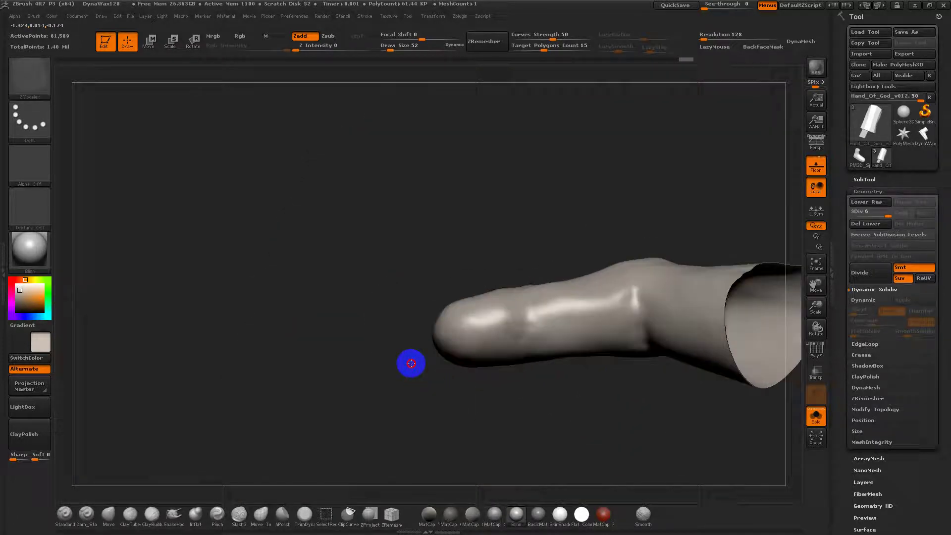
ctrl+shift+click(372, 350)
drag(347, 332, 385, 293)
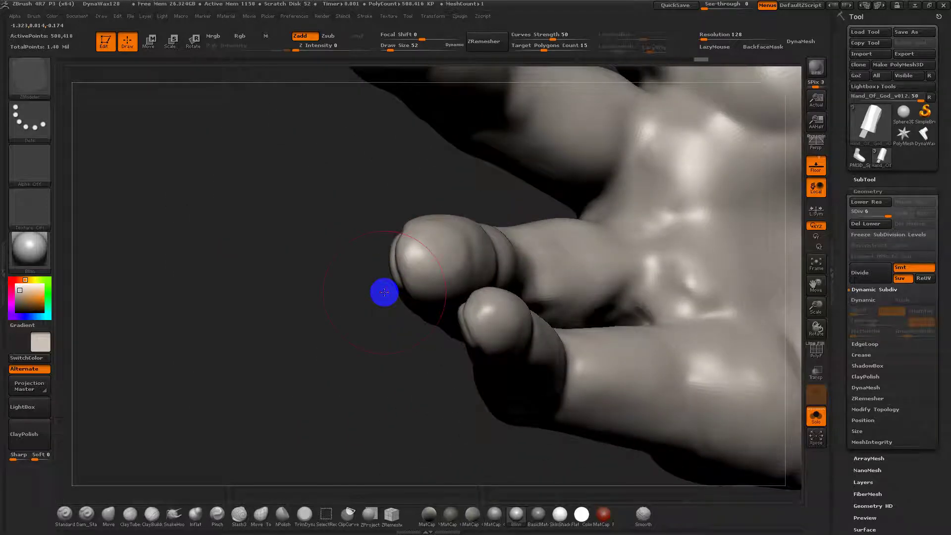
Turn the polyframe on and lower the hand to subdivision level 1.
key(shift+d)
key(shift+f)
drag(403, 344, 412, 264)
key(shift)
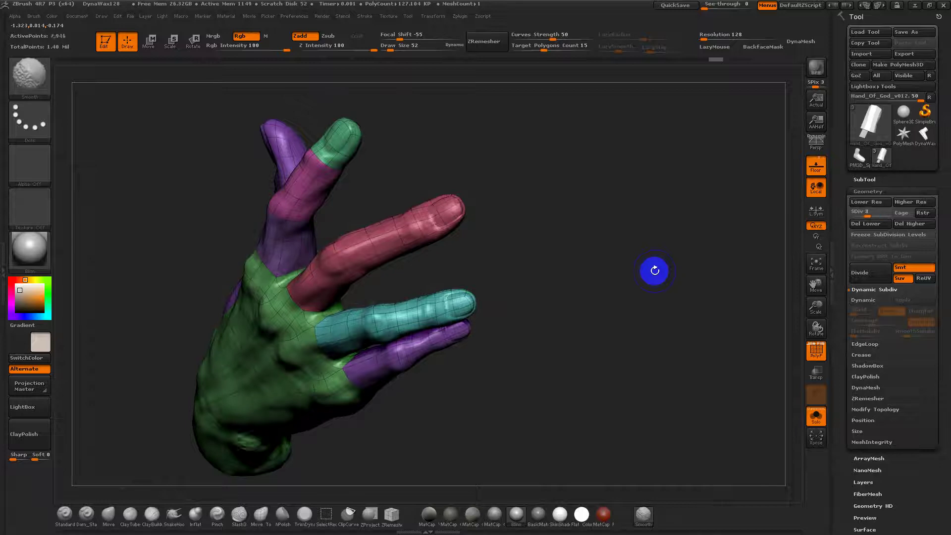
key(shift+d)
key(shift+d)
drag(650, 268, 700, 257)
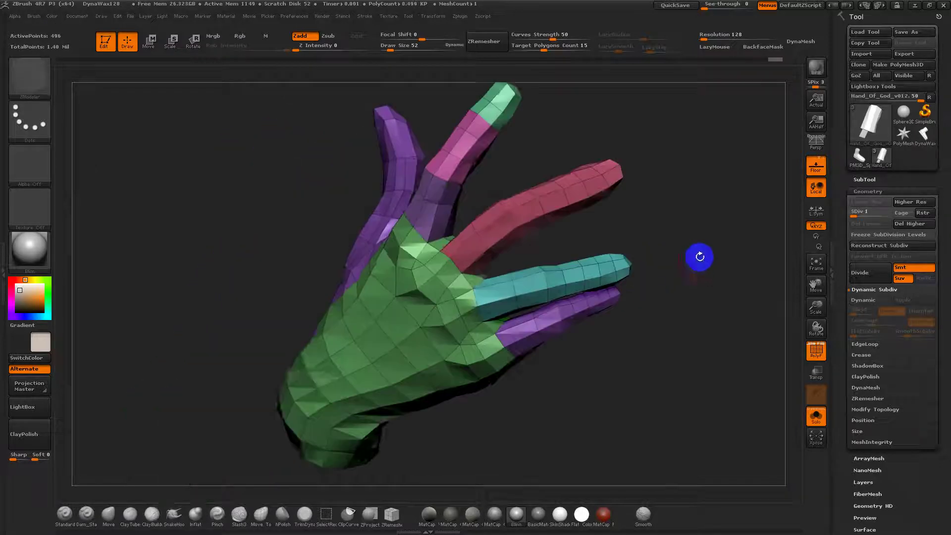
Raise the hand back to subdivision level 6 to view its polygroups on the detailed mesh.
key(d)
key(d)
key(d)
key(d)
key(d)
key(ctrl)
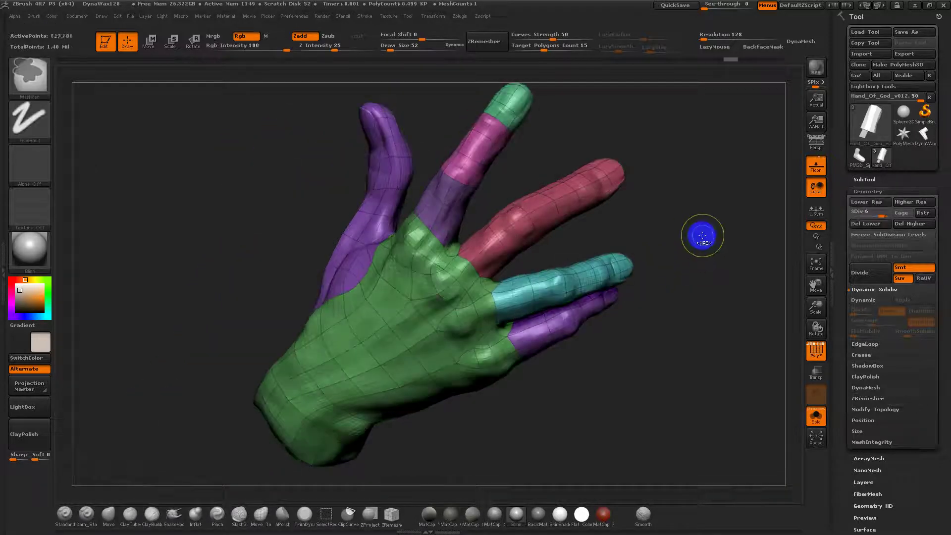
Undo the index finger's polygroup splits back to a single group at subdivision level 1 and clear the hand's mask.
key(ctrl+z)
key(ctrl+z)
key(ctrl+z)
key(ctrl+z)
key(ctrl+z)
key(ctrl+z)
key(ctrl+z)
key(ctrl+z)
key(ctrl+z)
key(ctrl+z)
key(ctrl+z)
key(ctrl+z)
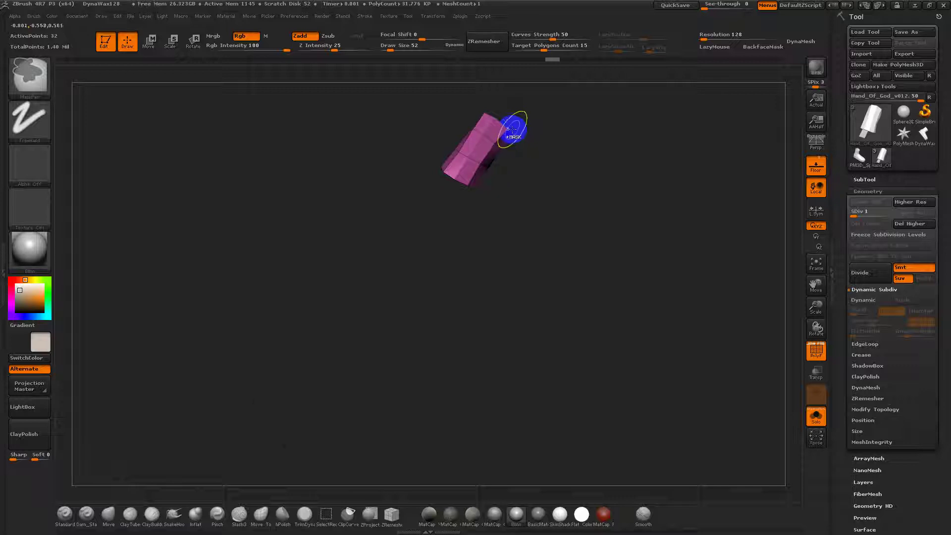
key(ctrl+z)
key(ctrl+z)
key(ctrl+z)
key(ctrl+z)
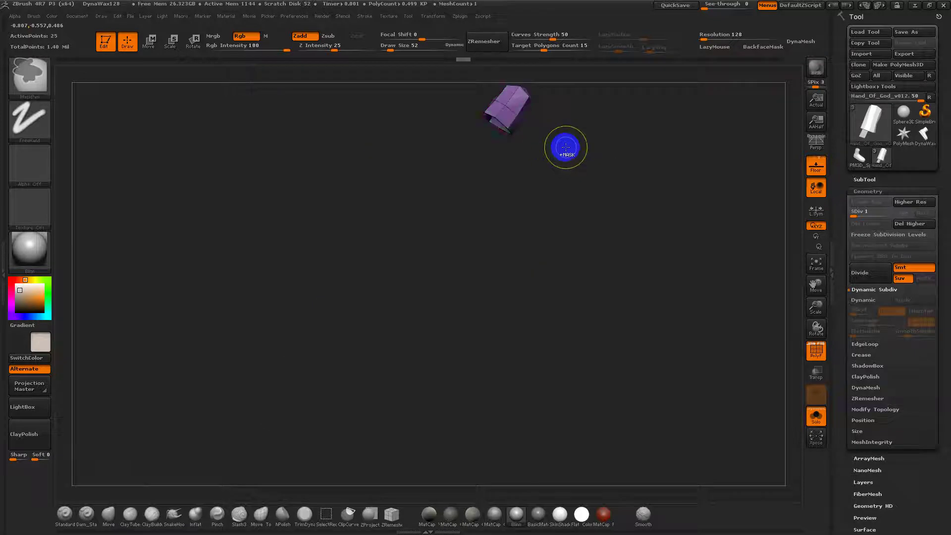
key(ctrl+z)
key(ctrl+z)
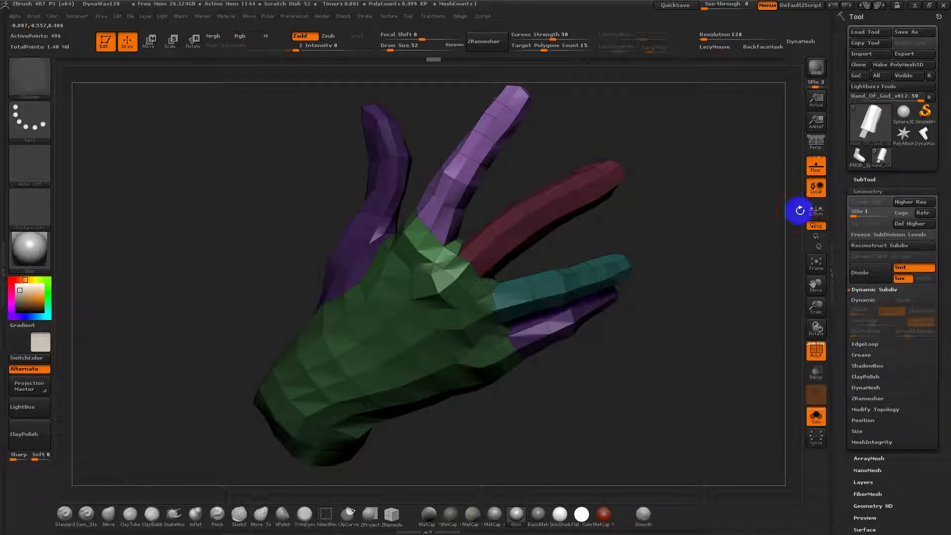
key(ctrl+shift+z)
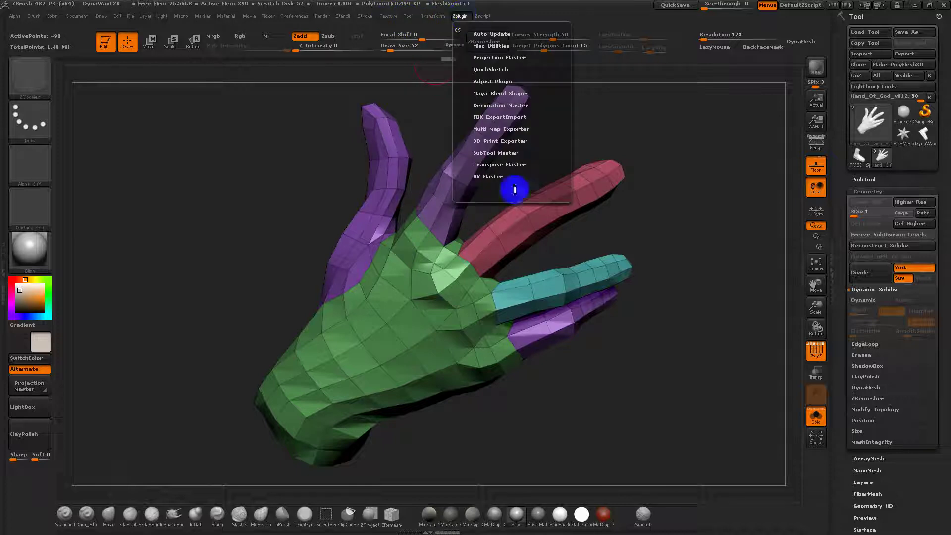
Create a UV Master working clone of the hand and unwrap it with Symmetry and Polygroups enabled.
click(492, 177)
drag(553, 114, 557, 198)
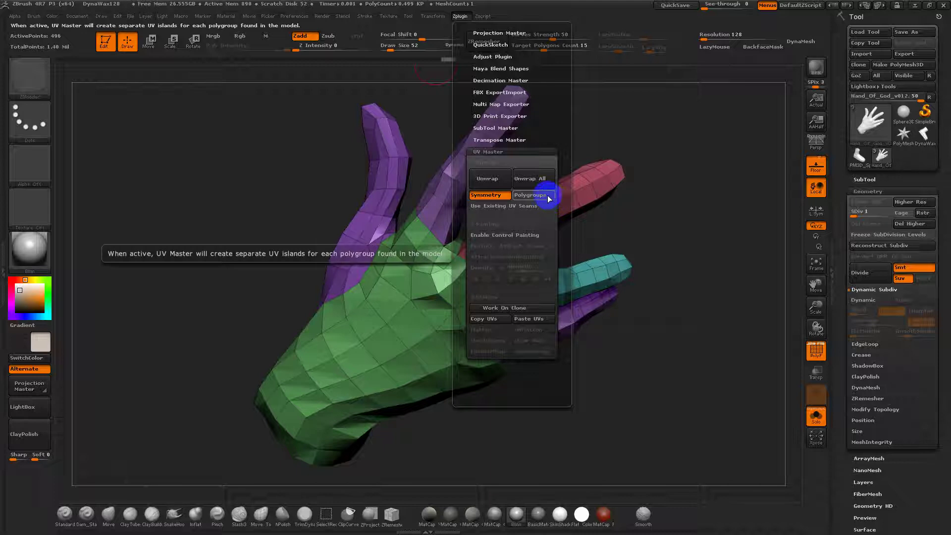
click(510, 312)
mouse_move(889, 160)
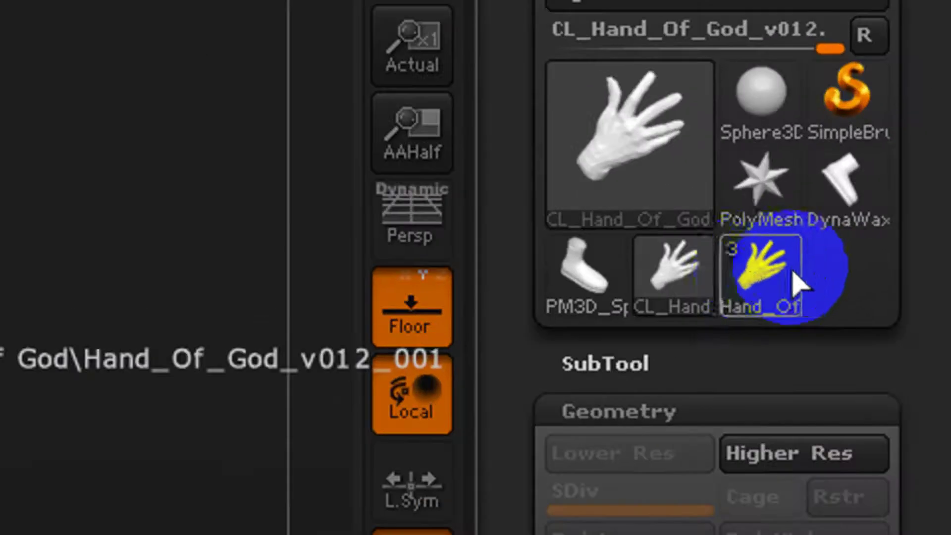
mouse_move(843, 183)
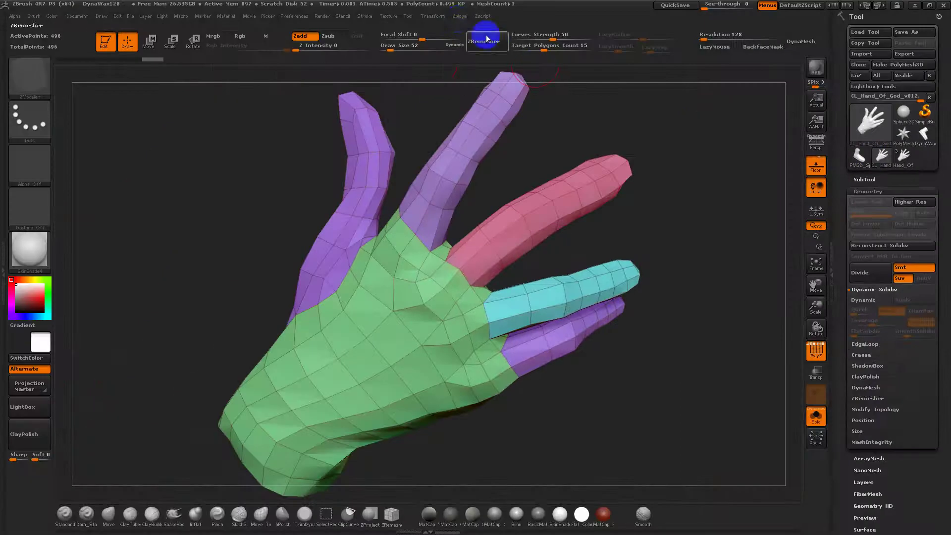
click(459, 17)
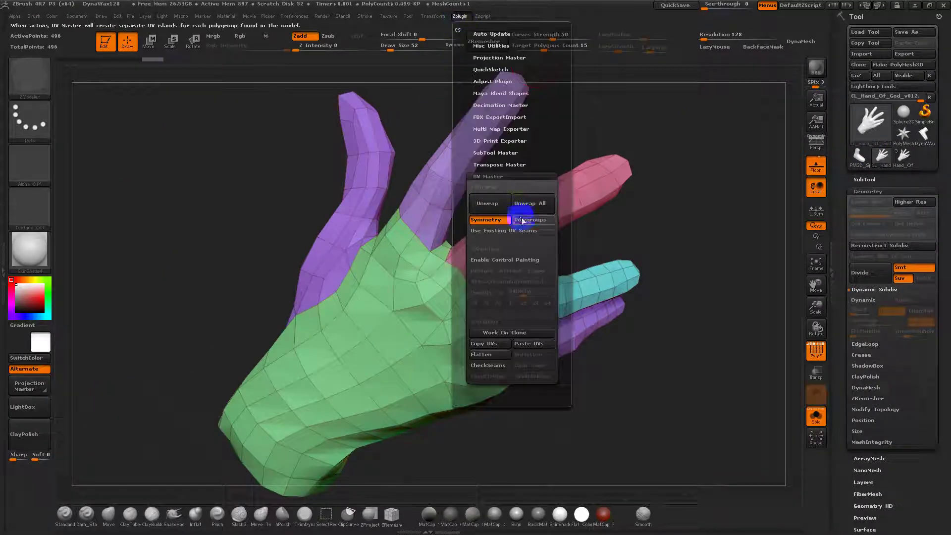
click(497, 209)
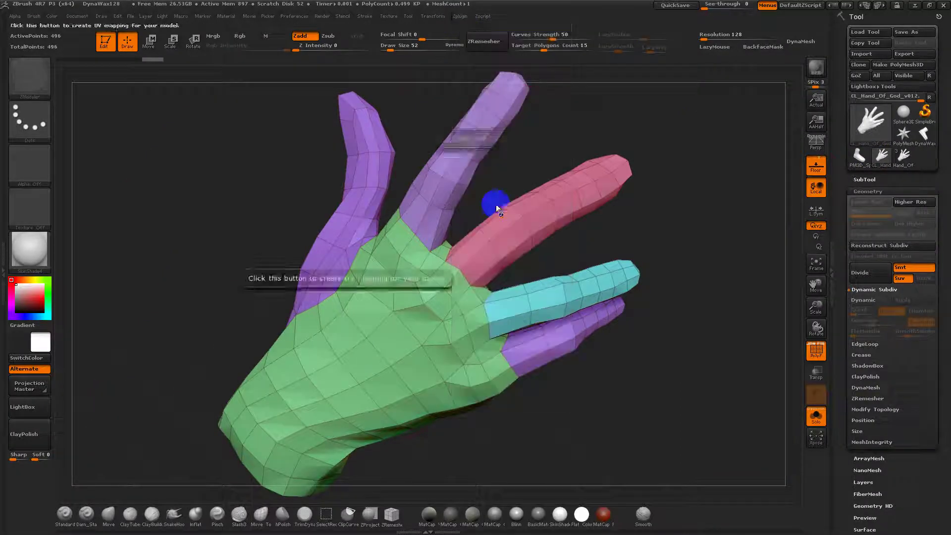
Flatten the clone's UVs to examine the island for each polygroup, and unflatten back to the 3D hand.
click(456, 16)
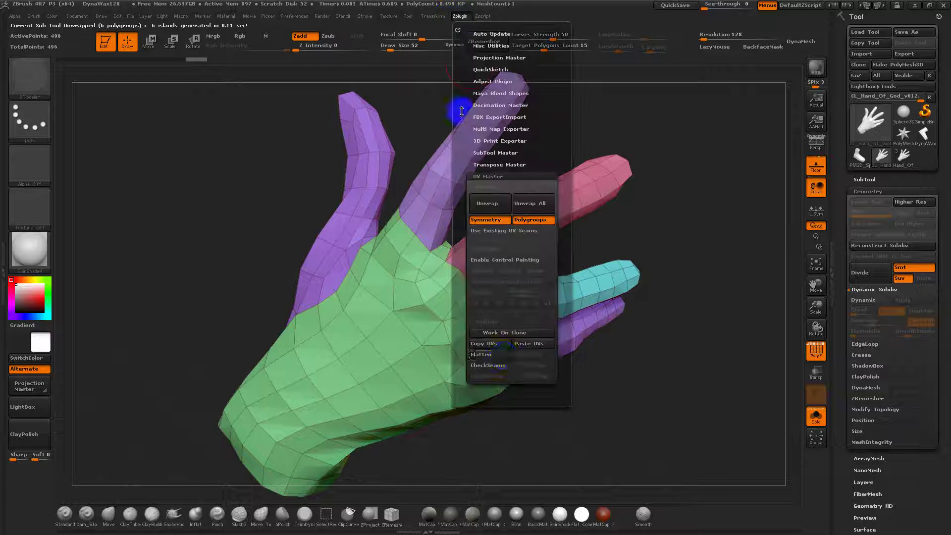
click(496, 355)
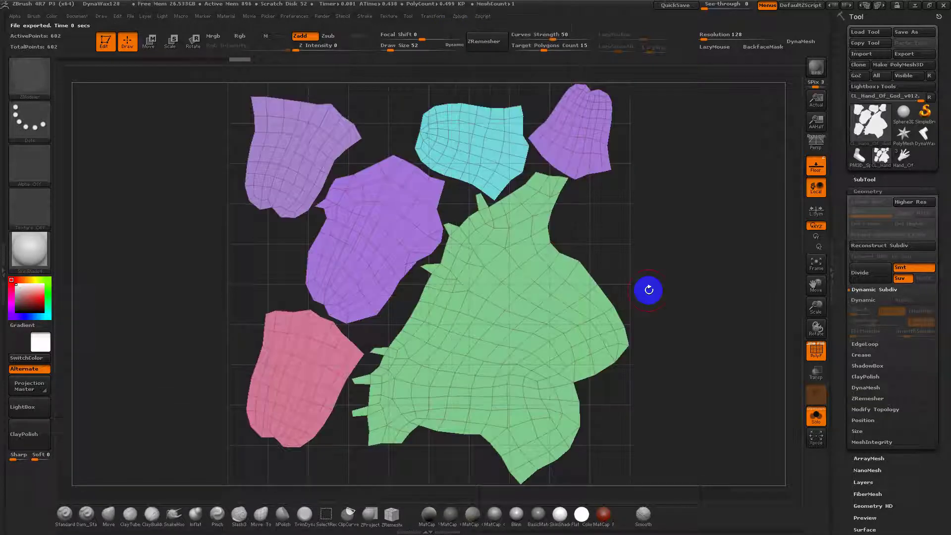
click(456, 14)
click(528, 355)
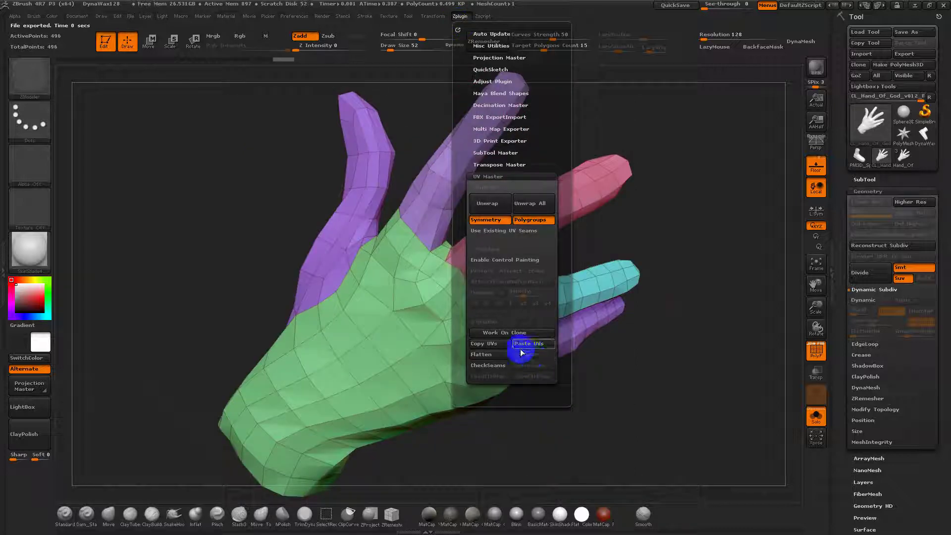
Copy the clone's UVs and switch back to the original hand tool, Hand_Of_God_v012_001.
click(493, 344)
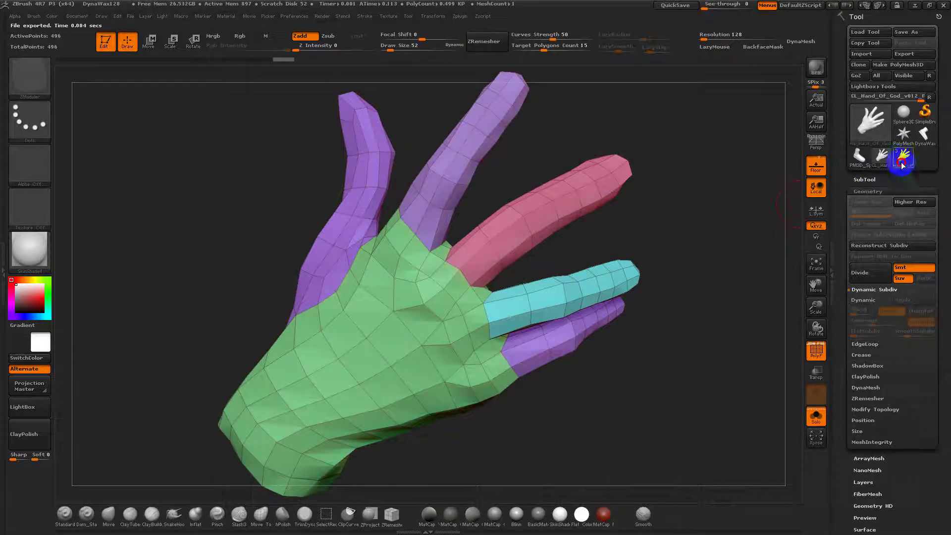
click(903, 157)
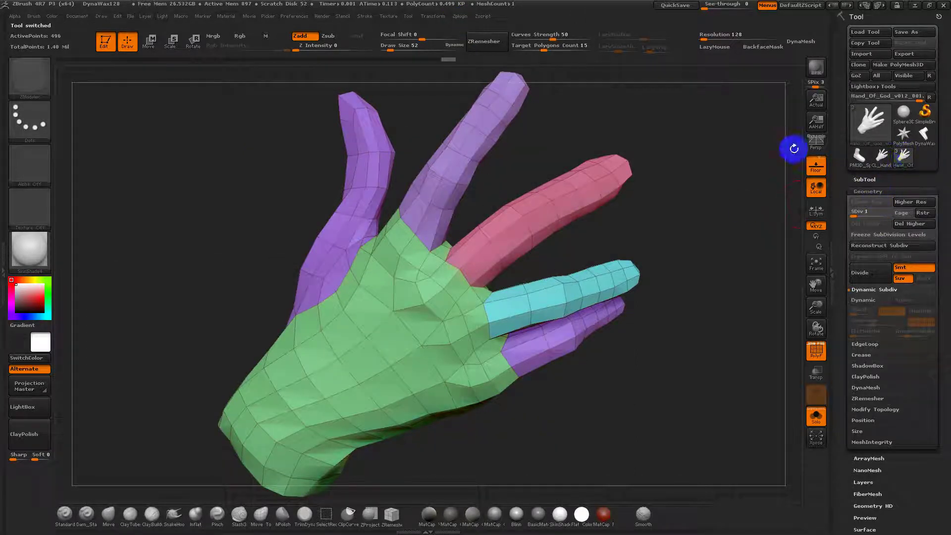
Turn the polyframe off, apply the basic material, and raise the original hand to subdivision level 6.
key(shift)
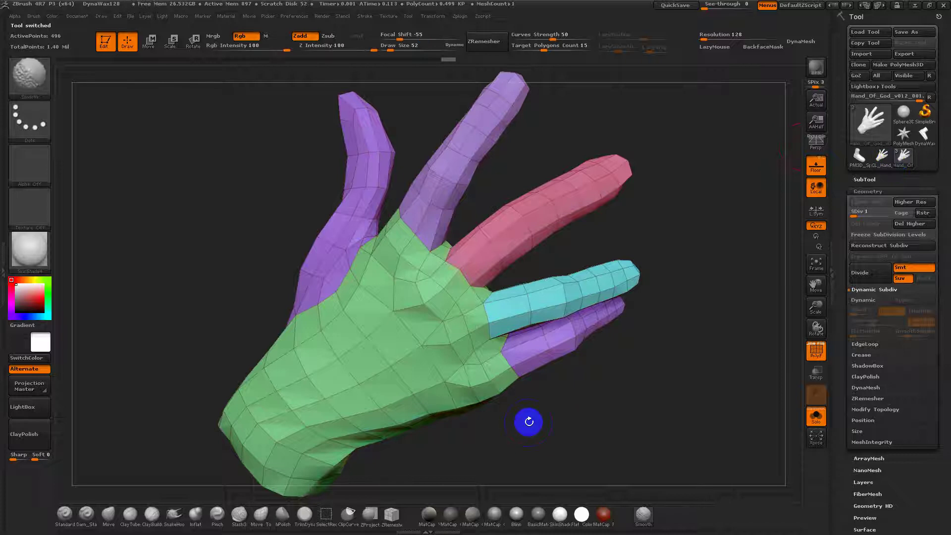
key(ctrl+d)
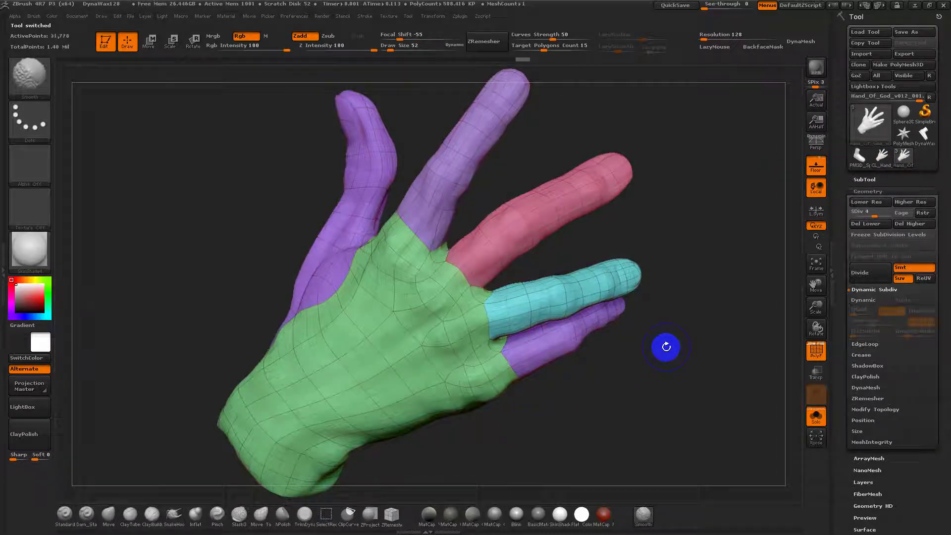
click(559, 515)
click(537, 516)
key(shift+f)
key(d)
key(d)
key(d)
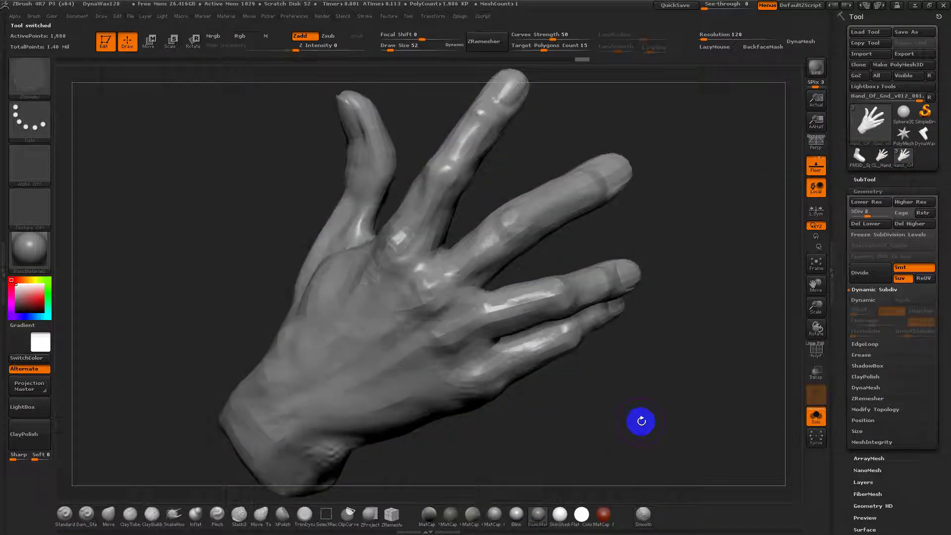
key(d)
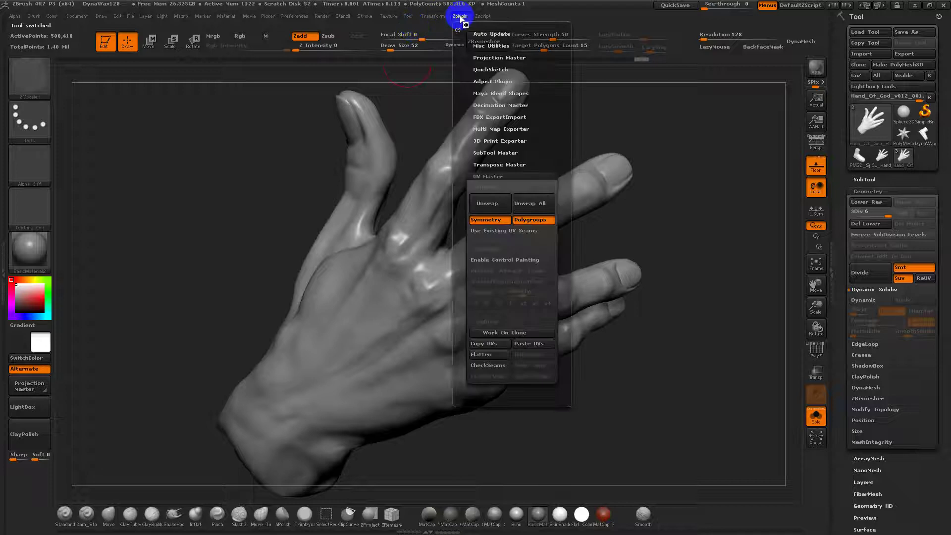
Lower the original hand to subdivision level 1 and paste the copied UVs onto it.
click(848, 215)
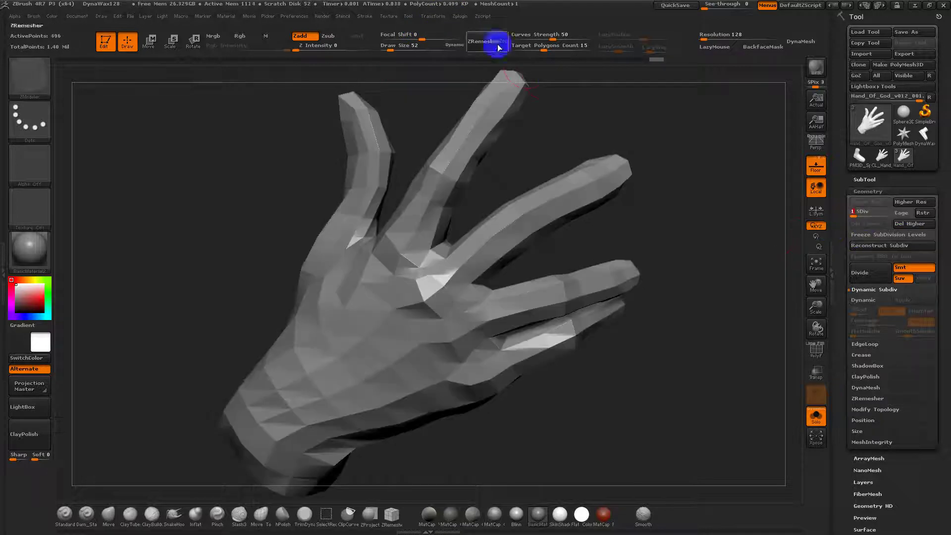
click(459, 16)
click(535, 346)
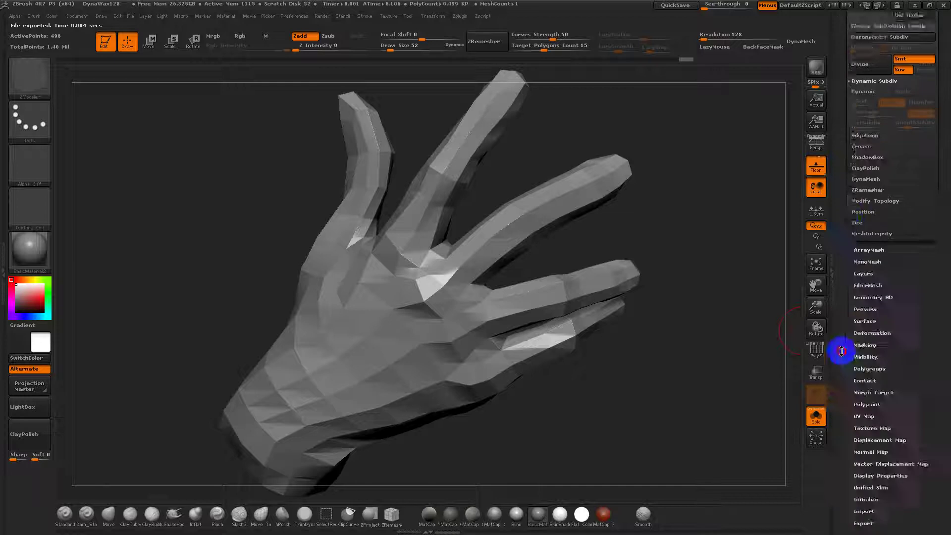
Set the hand's UV map size to 4096.
scroll(847, 377, down, 5)
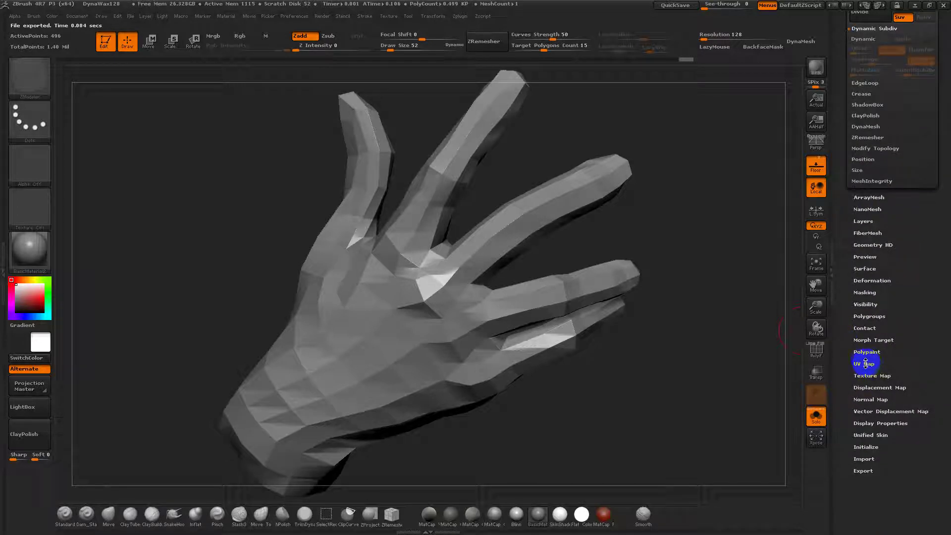
click(866, 364)
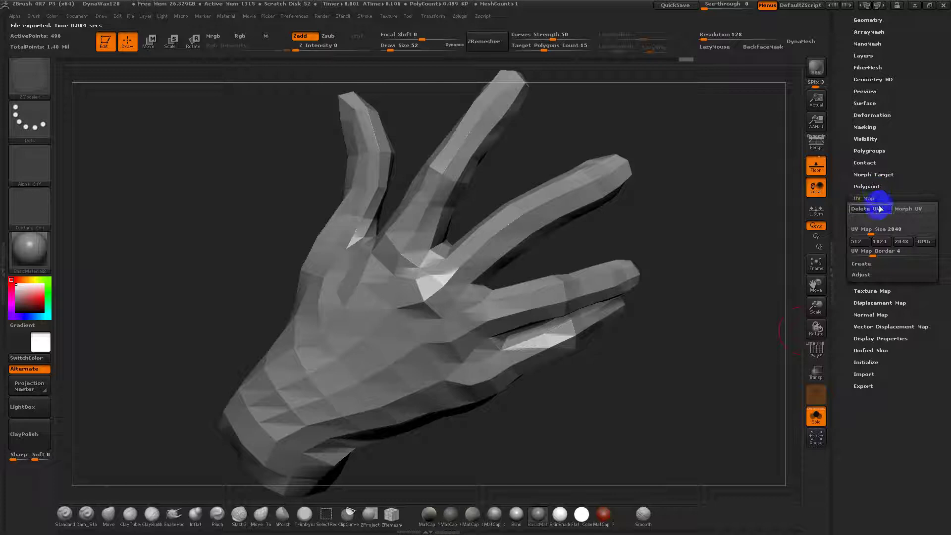
click(923, 241)
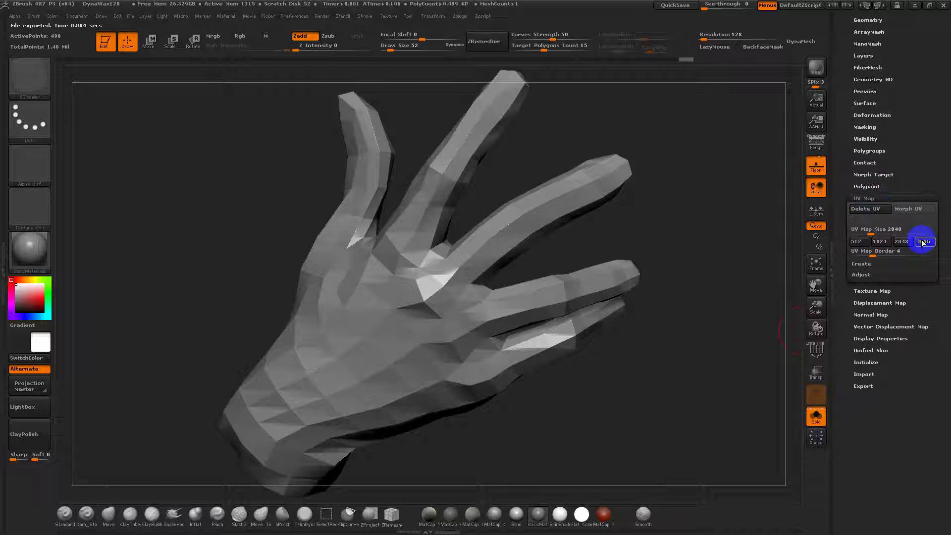
Create a normal map for the hand with Tangent, SmoothUV and SNormals on and Adaptive off, and preview it enlarged.
click(870, 313)
click(909, 267)
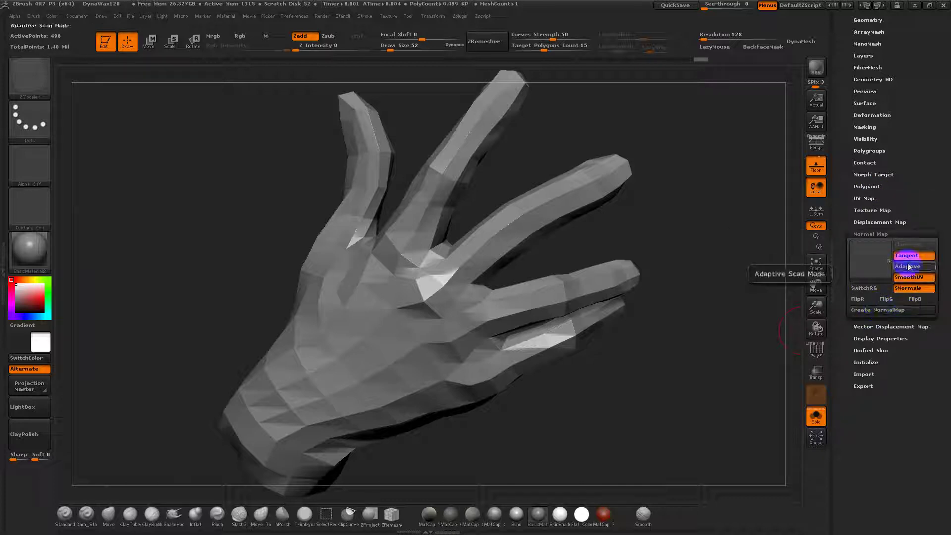
click(877, 311)
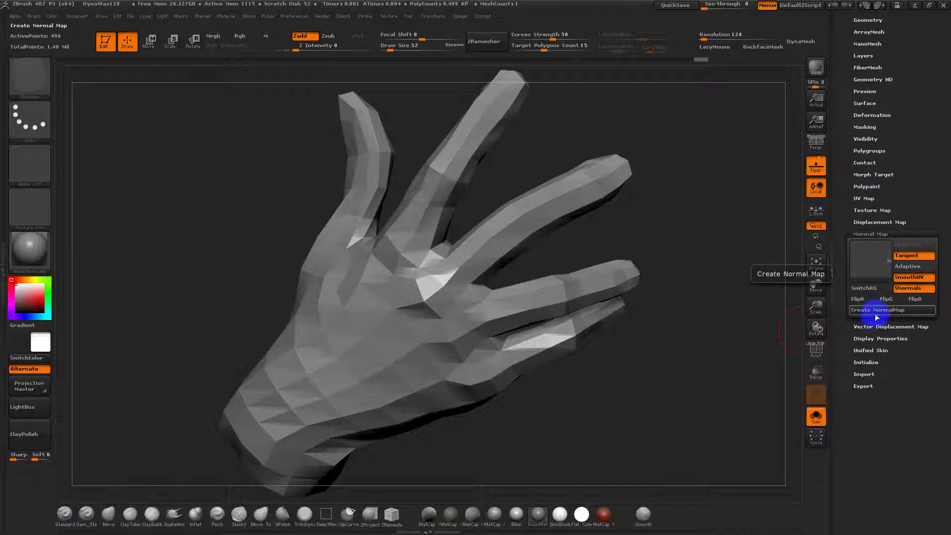
click(877, 315)
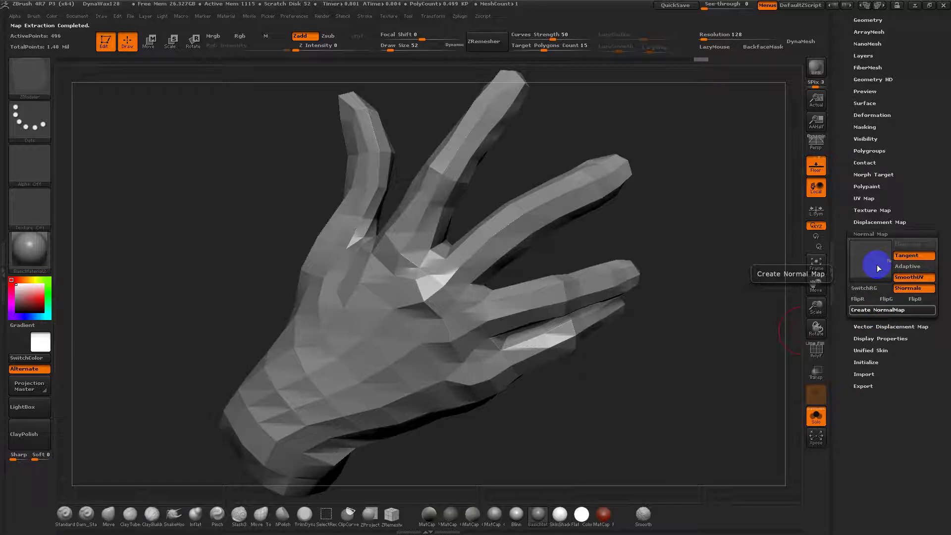
mouse_move(878, 265)
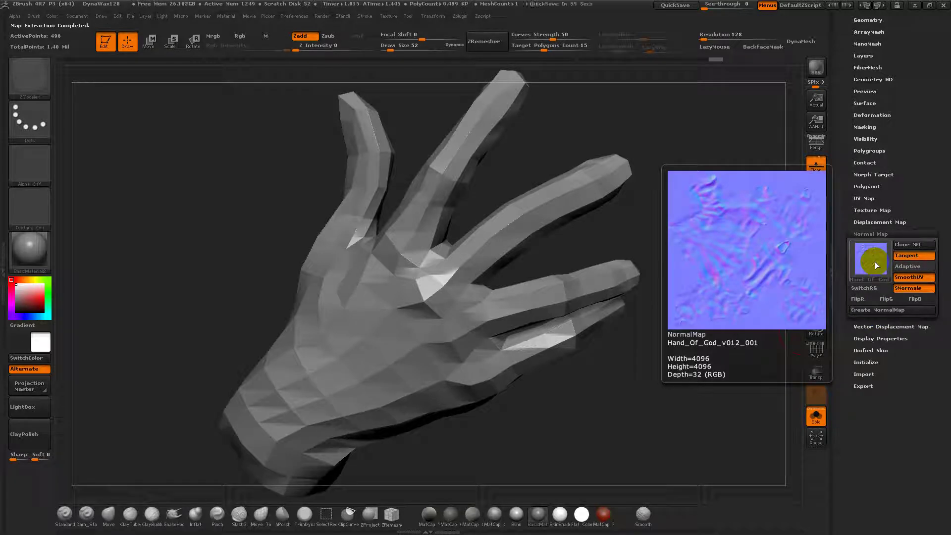